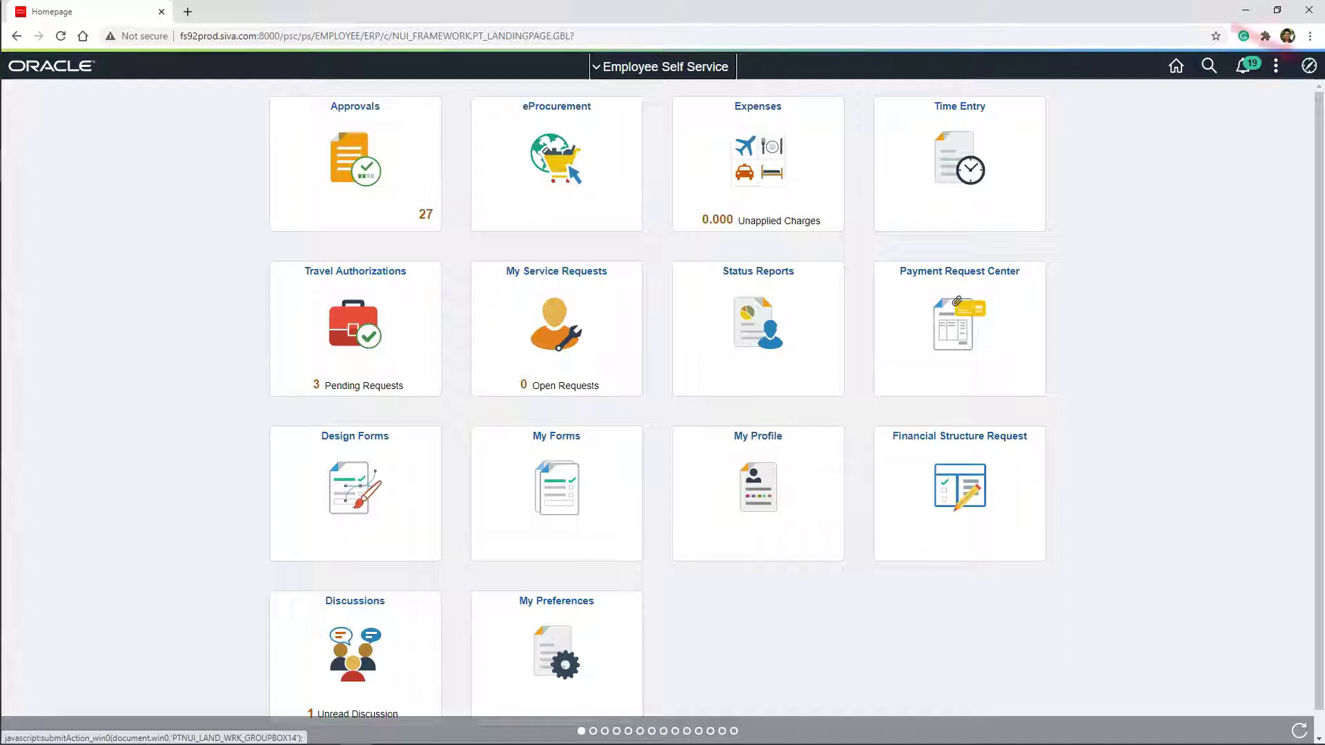
- Save Select Conversations to Review as a favorite with its default label and reopen it from My Favorites
left_click(1309, 66)
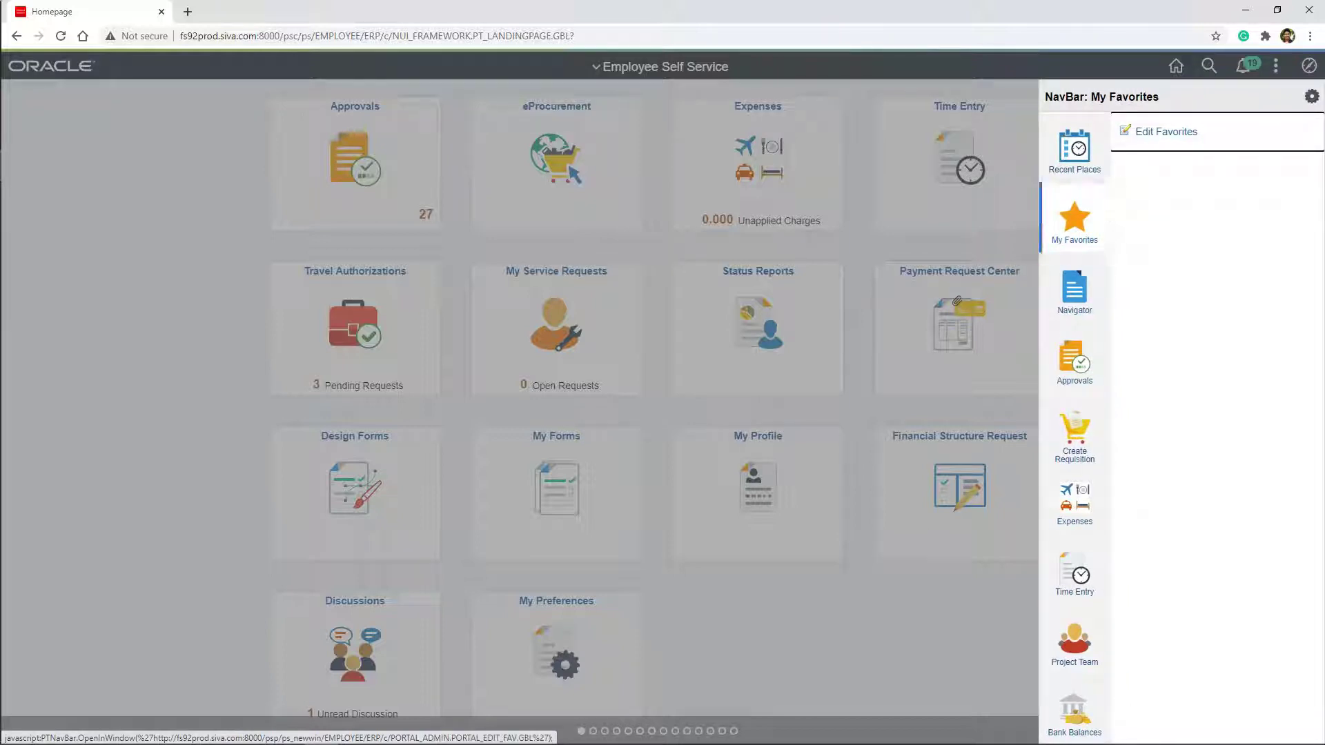
left_click(1074, 291)
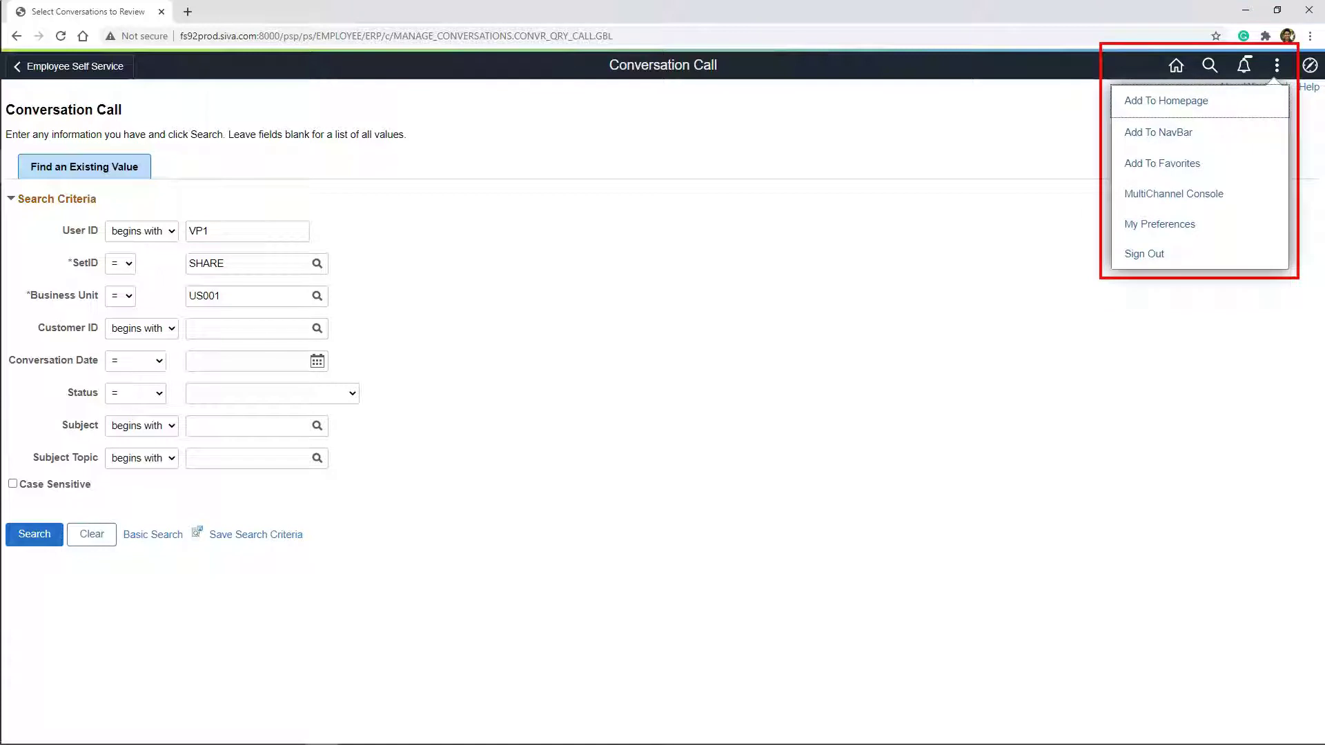
left_click(1162, 164)
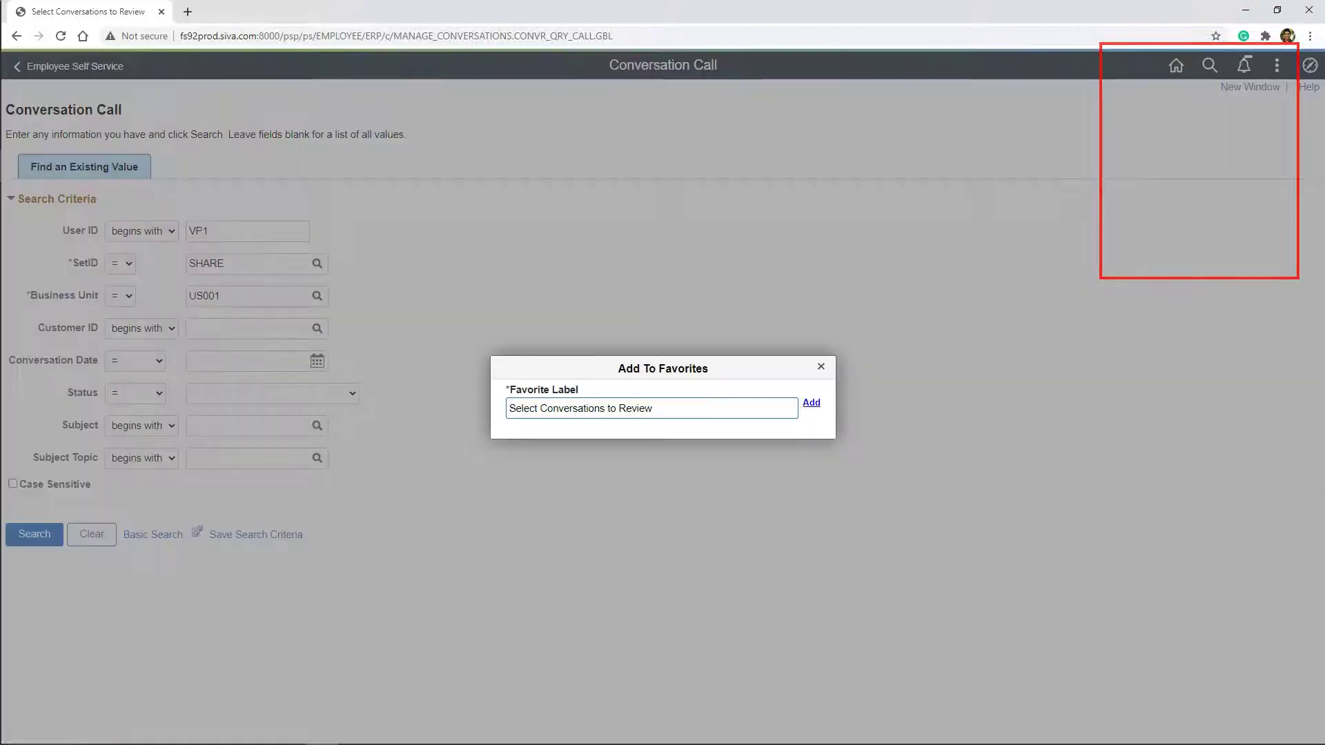
left_click(812, 403)
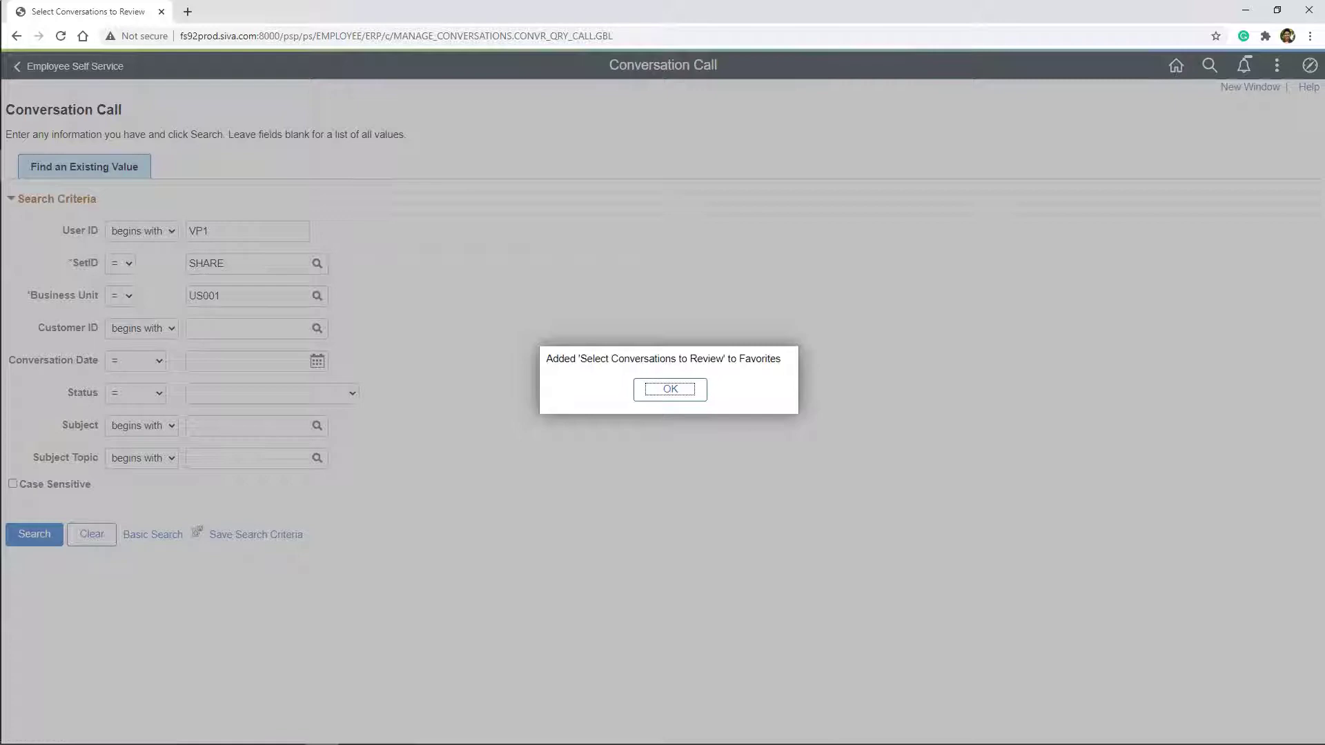
left_click(670, 390)
left_click(1310, 65)
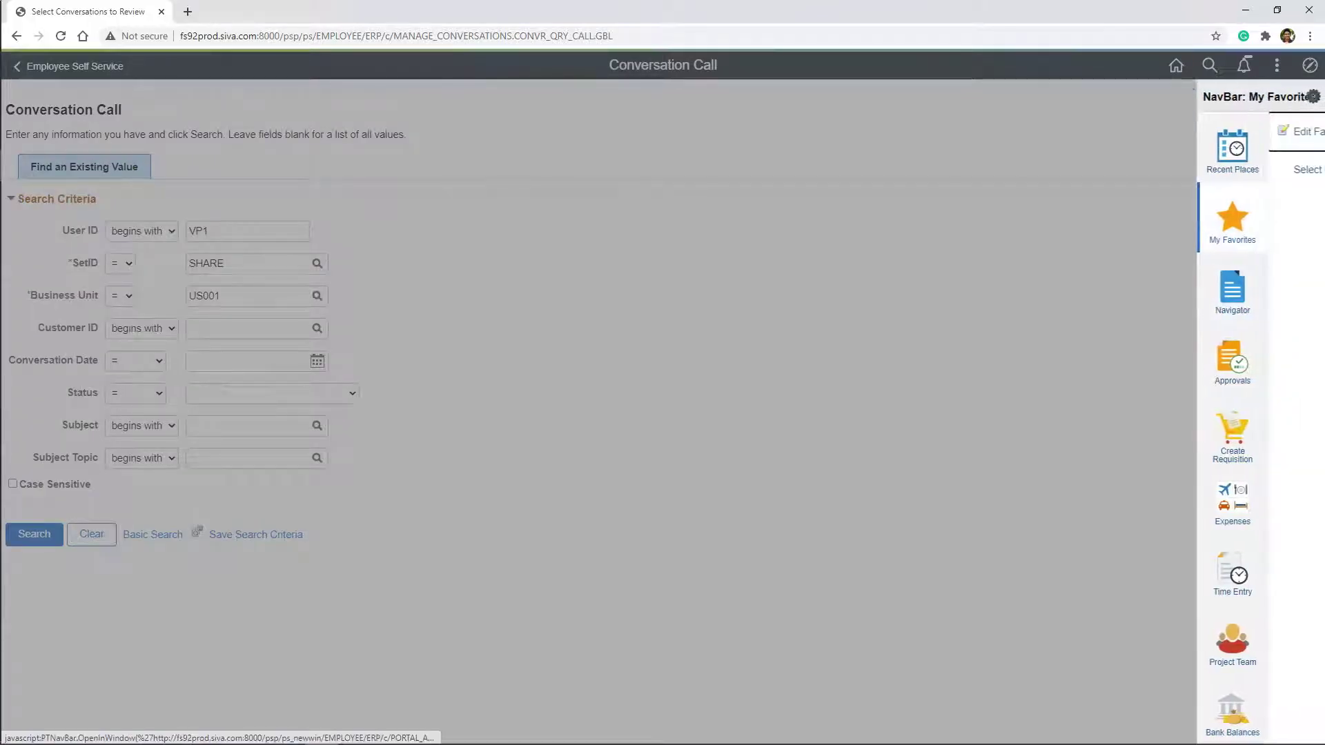
left_click(1207, 170)
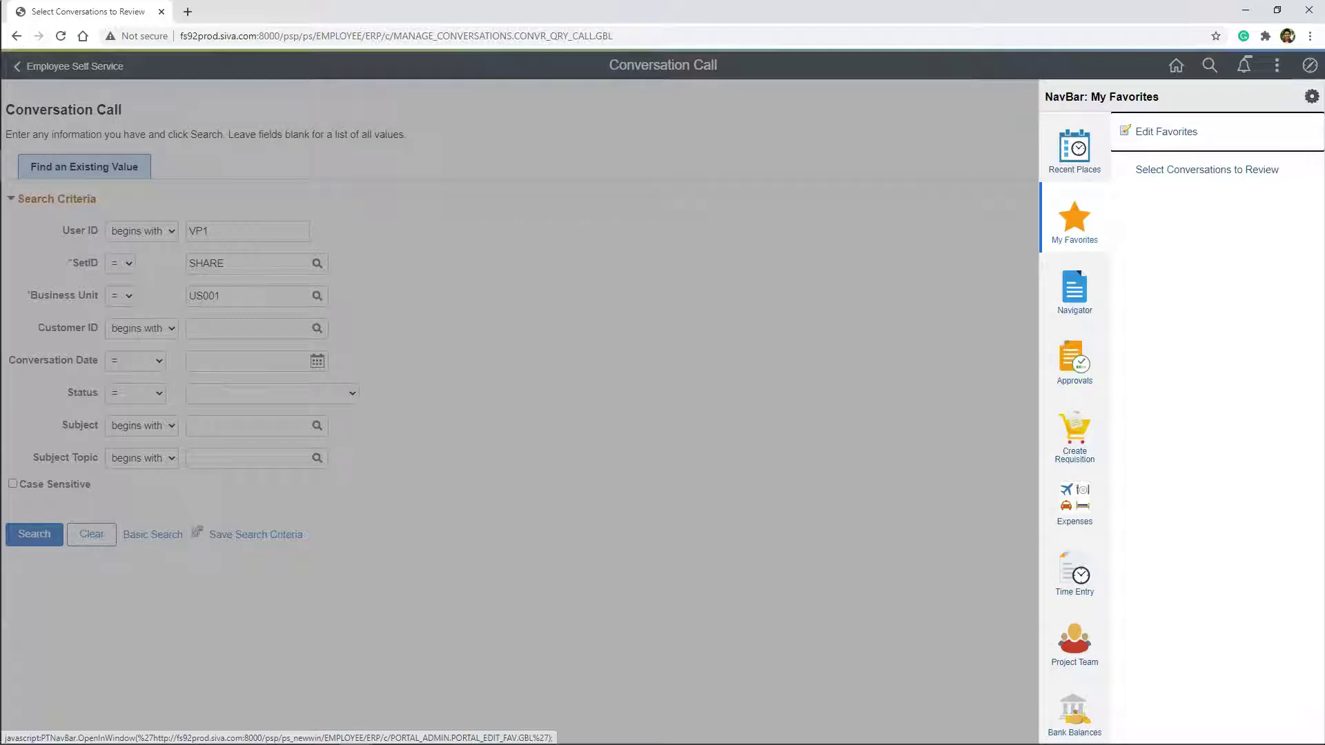
- On Edit Favorites, select all favorite rows and focus the favorite's label field
left_click(1166, 131)
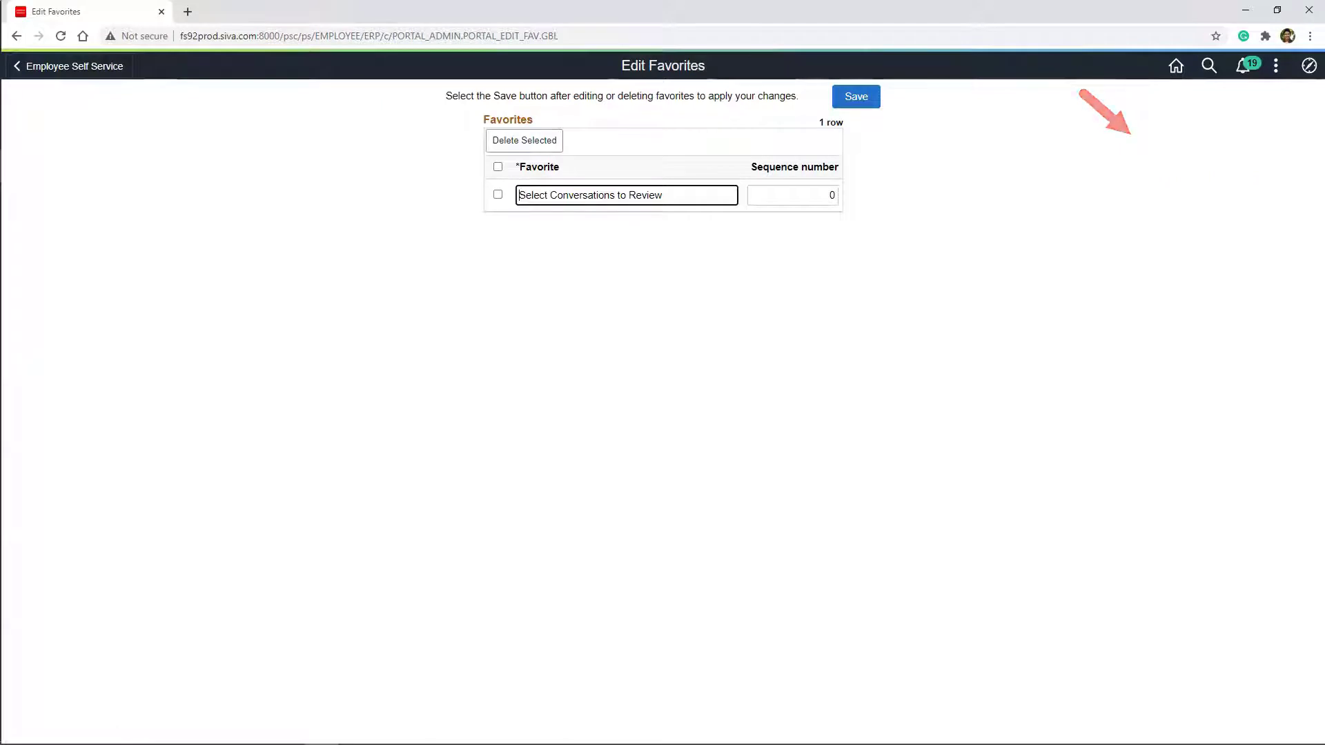
left_click(498, 167)
left_click(621, 194)
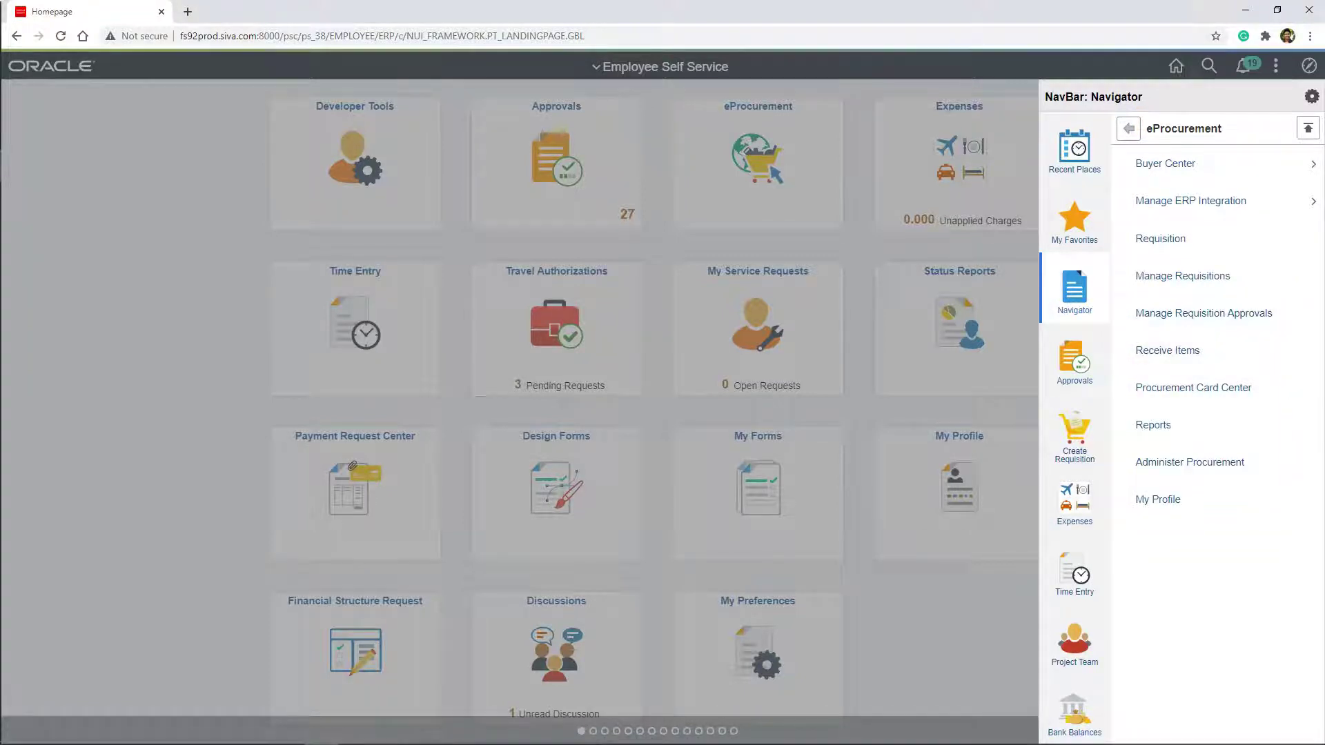
- Navigate to Accounts Payable > Vouchers > Add/Update > Regular Entry in the Navigator
key("Escape")
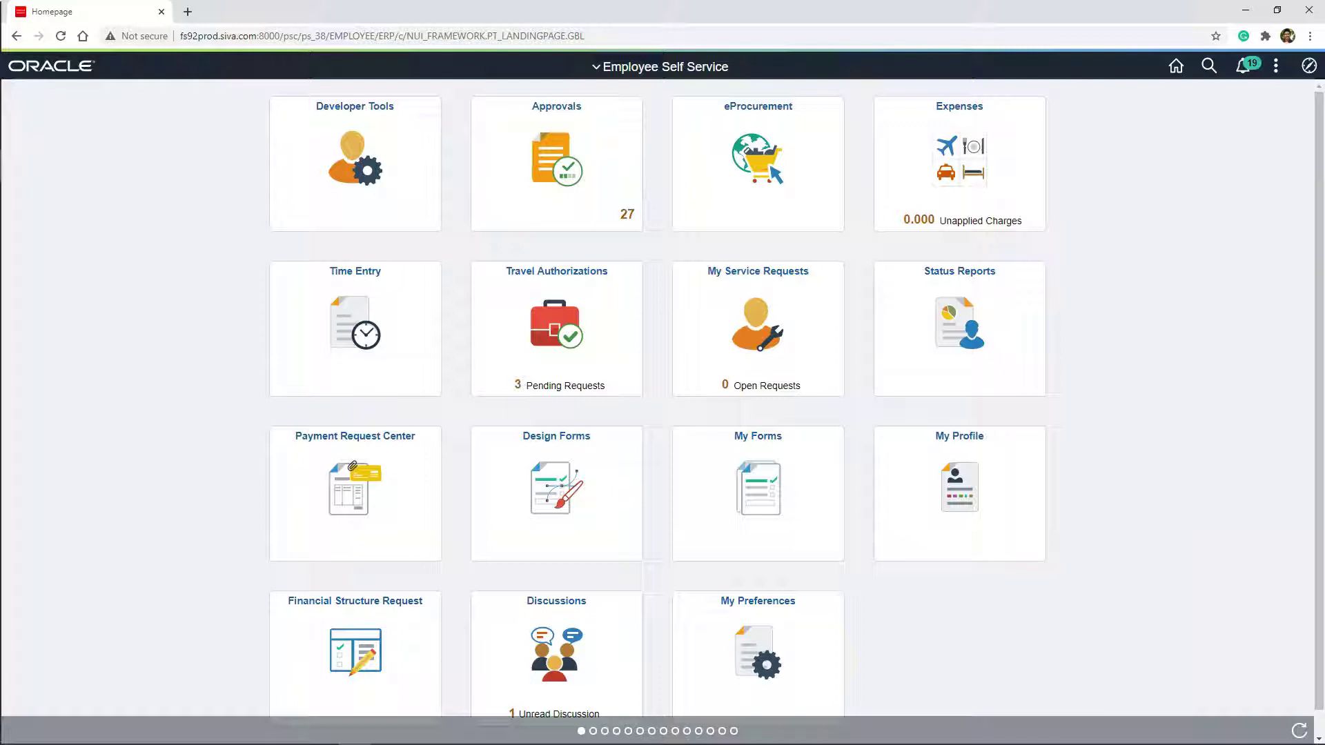
left_click(1309, 66)
scroll(1215, 428, "down", 12)
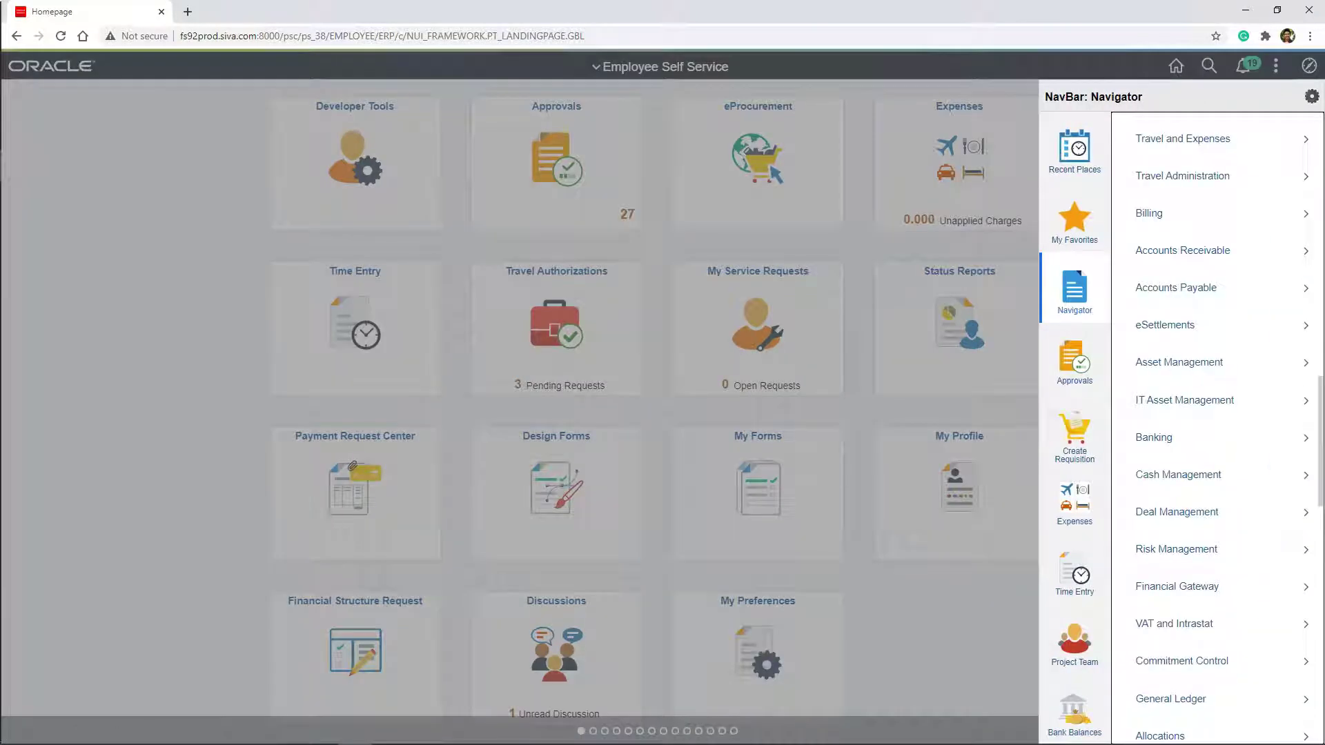
left_click(1176, 287)
left_click(1156, 164)
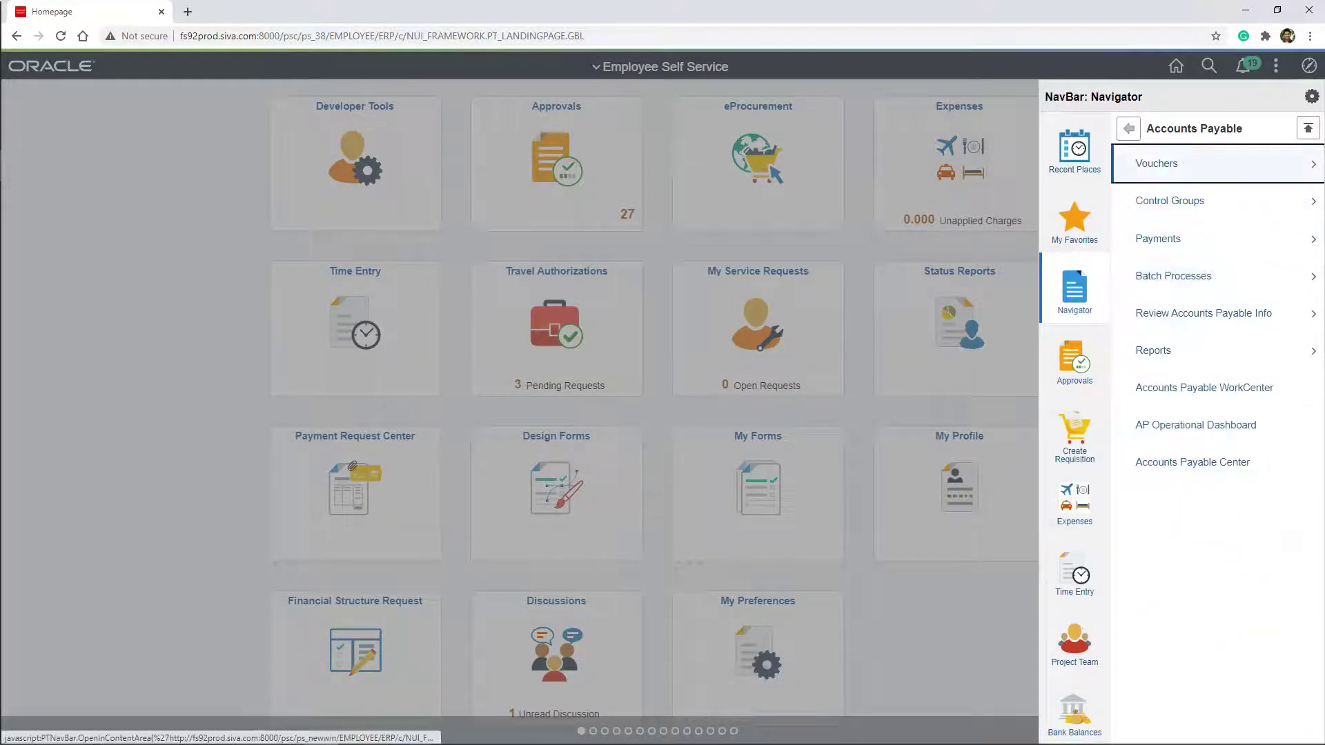
key("Return")
key("Return")
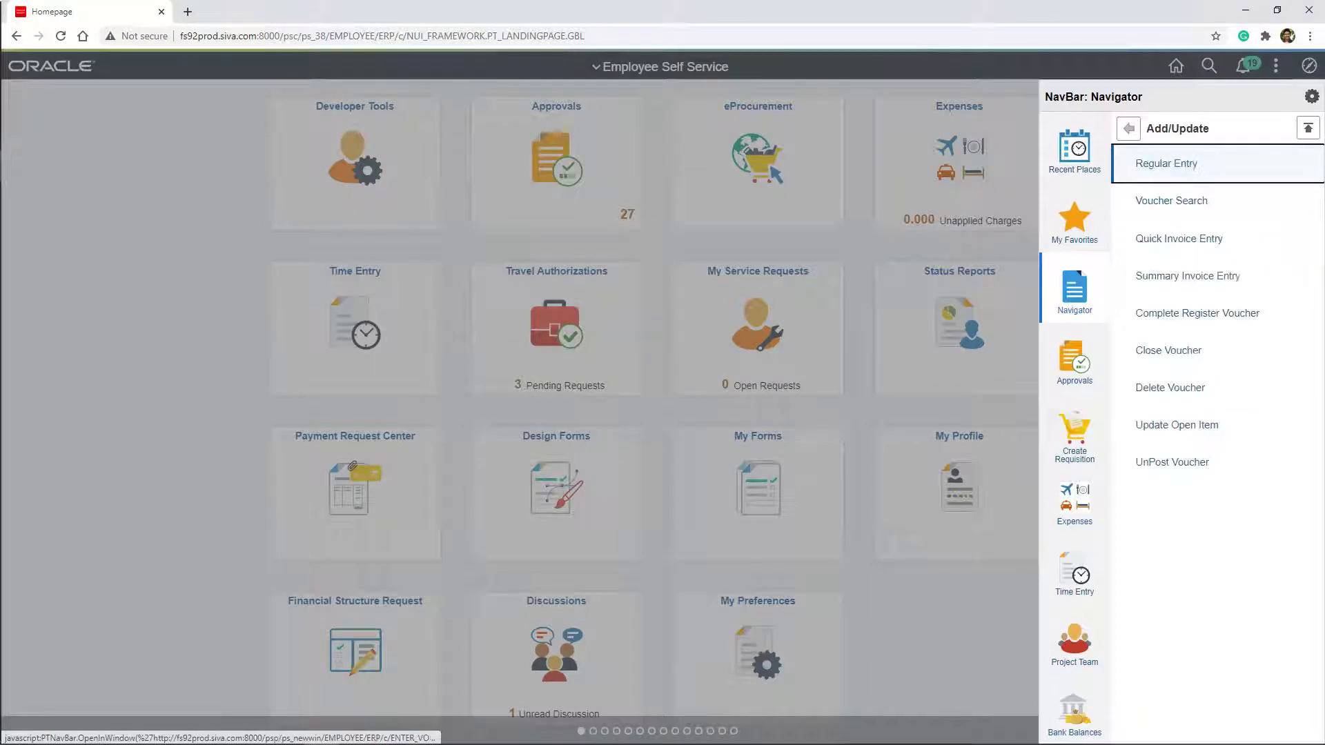
key("Return")
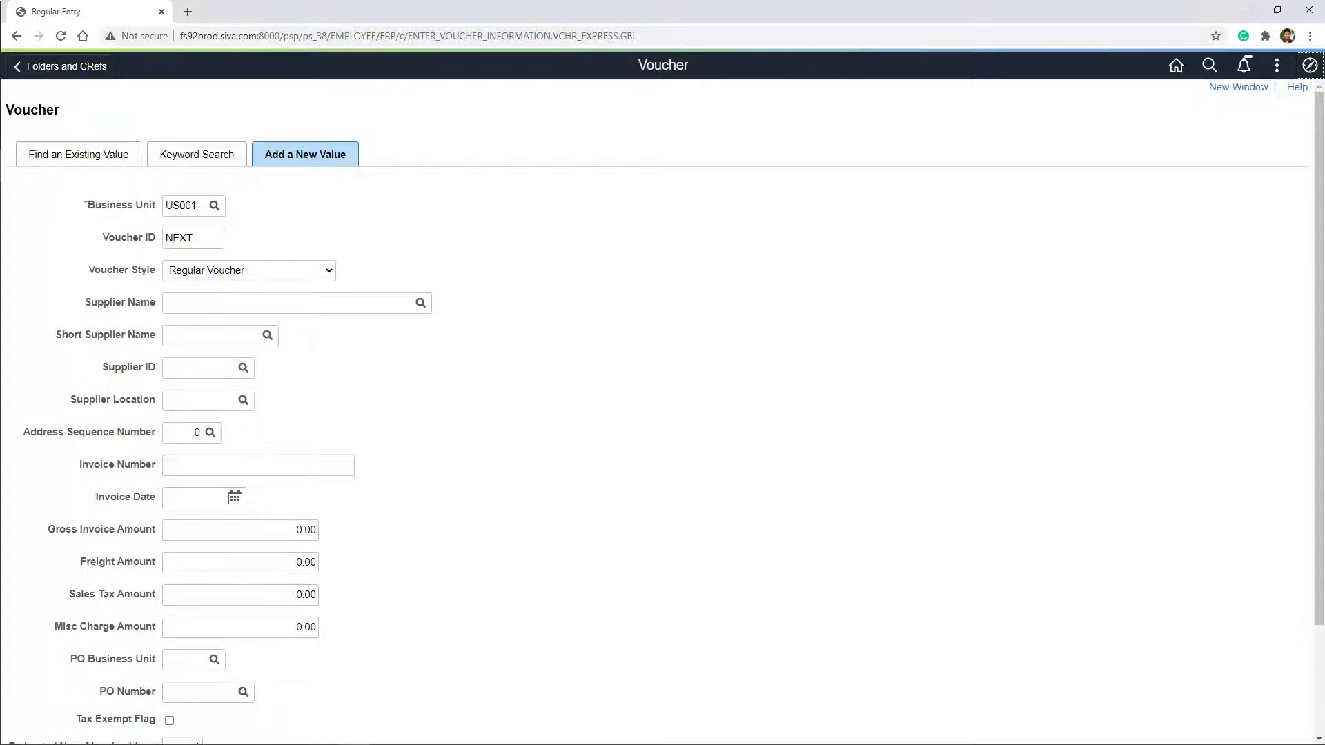
- Open PeopleTools > Portal > Structure and Content from the Navigator
left_click(1309, 66)
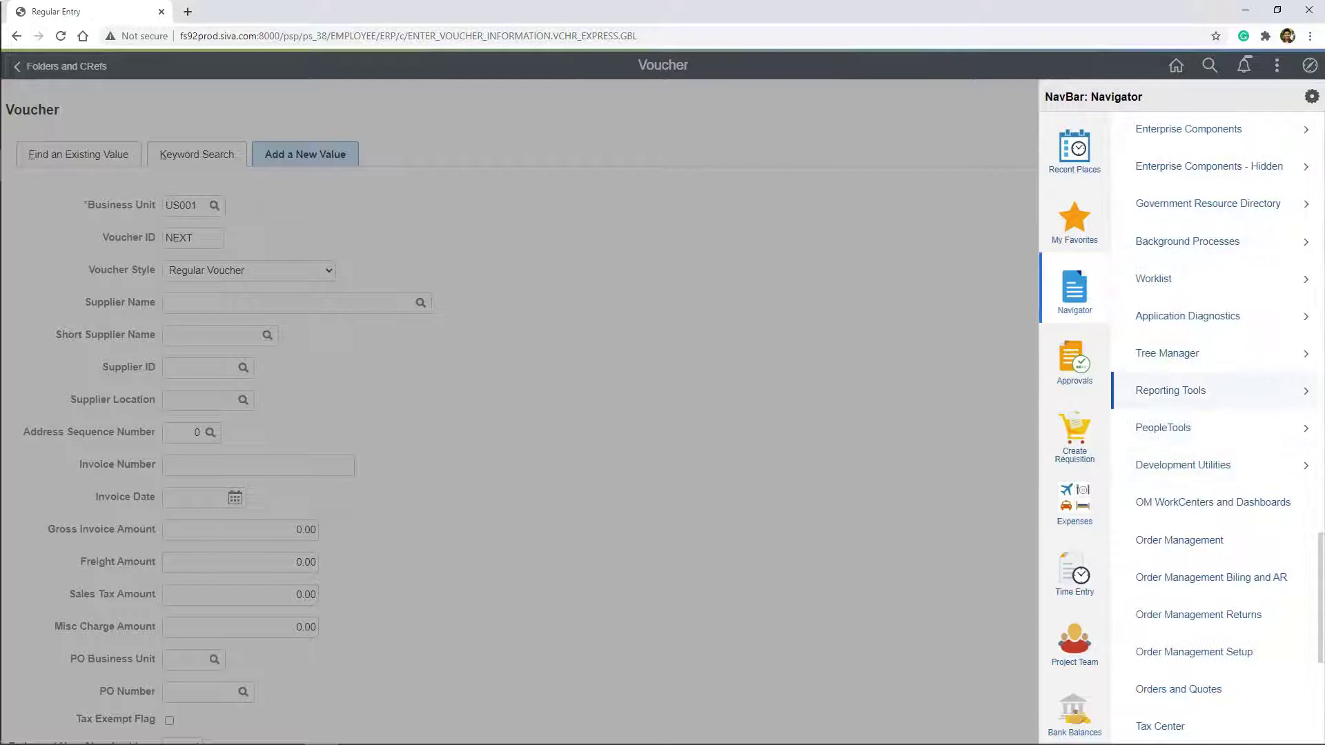
left_click(1173, 428)
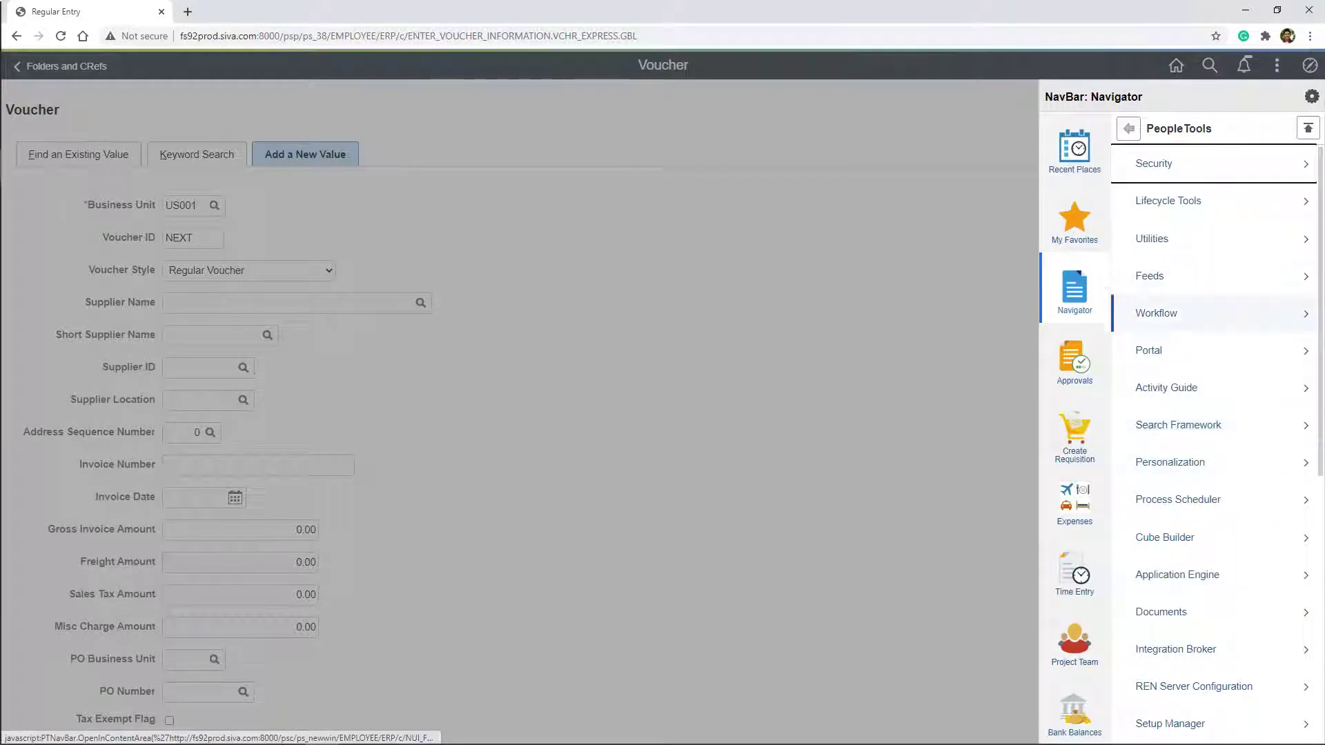
left_click(1160, 350)
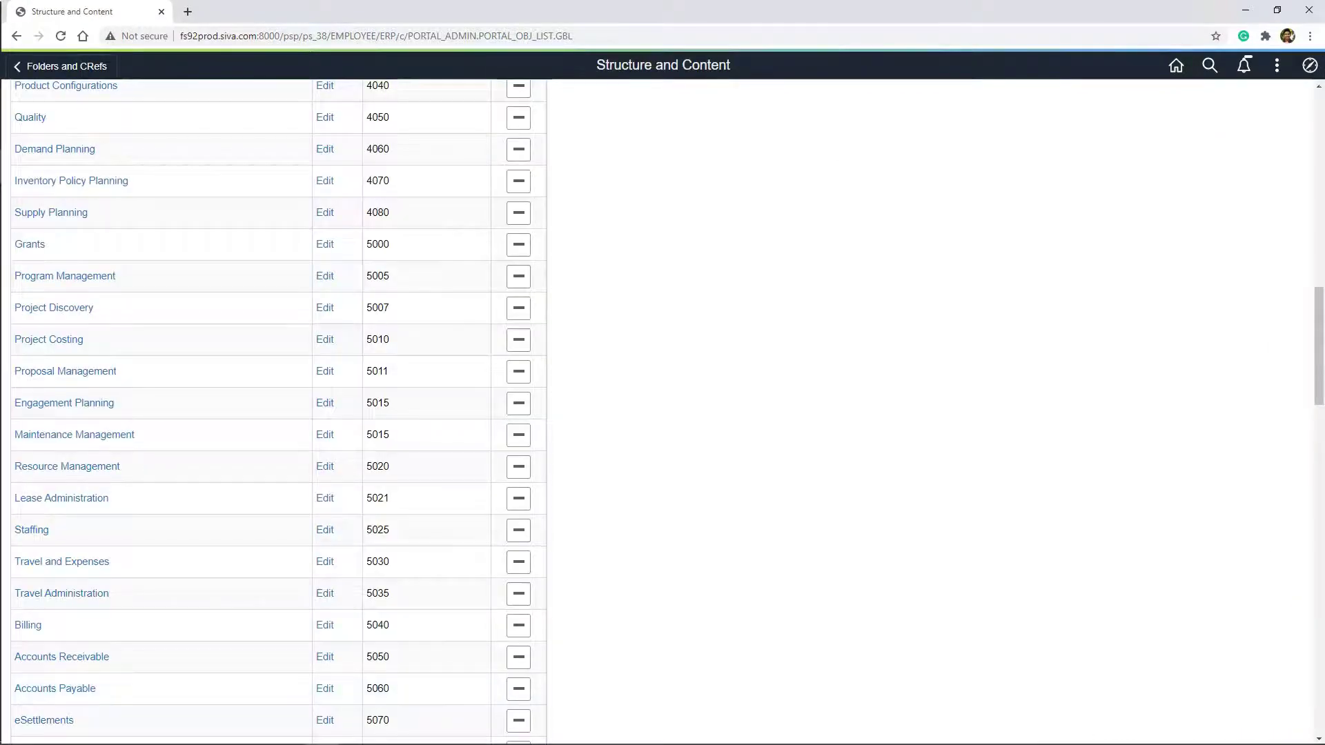
scroll(276, 414, "down", 5)
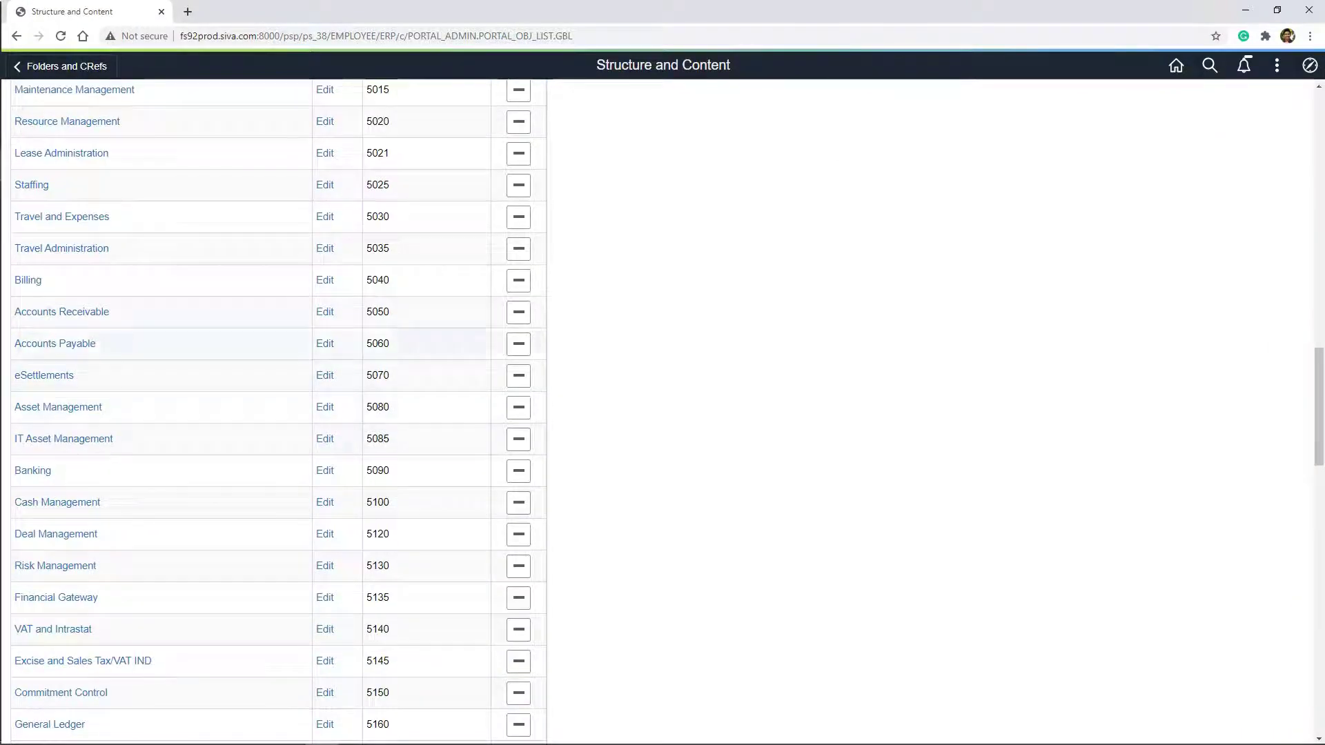
- Drill into Accounts Payable > Vouchers > Add/Update in the portal structure to view its content references
left_click(55, 344)
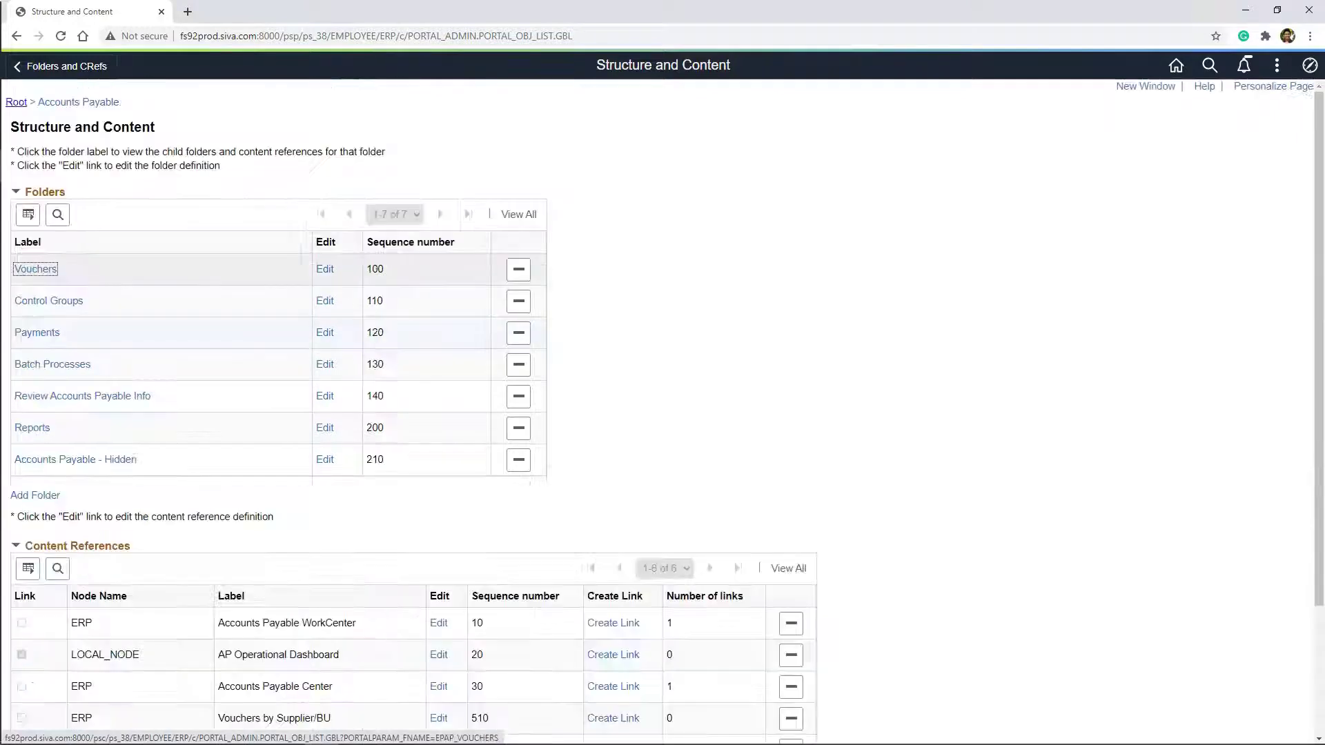
left_click(35, 268)
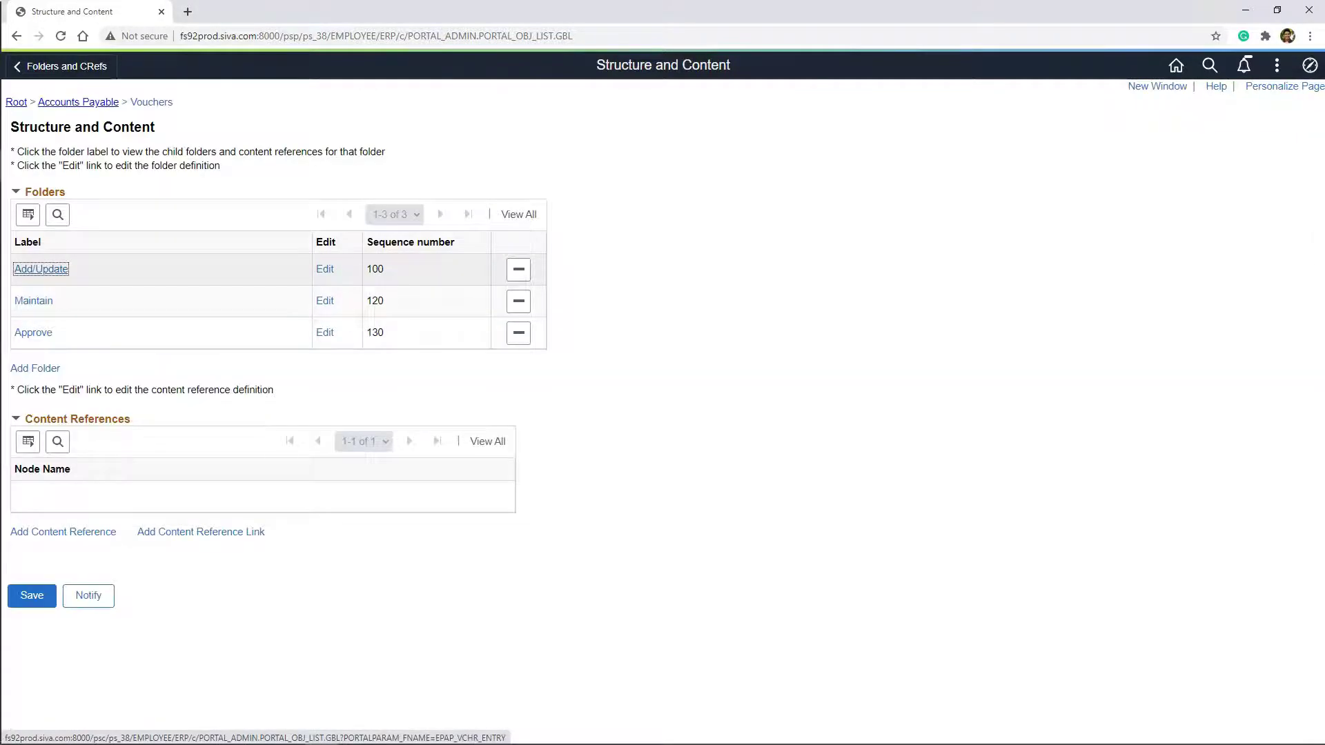
left_click(31, 269)
left_click_drag(282, 378, 217, 377)
left_click(63, 699)
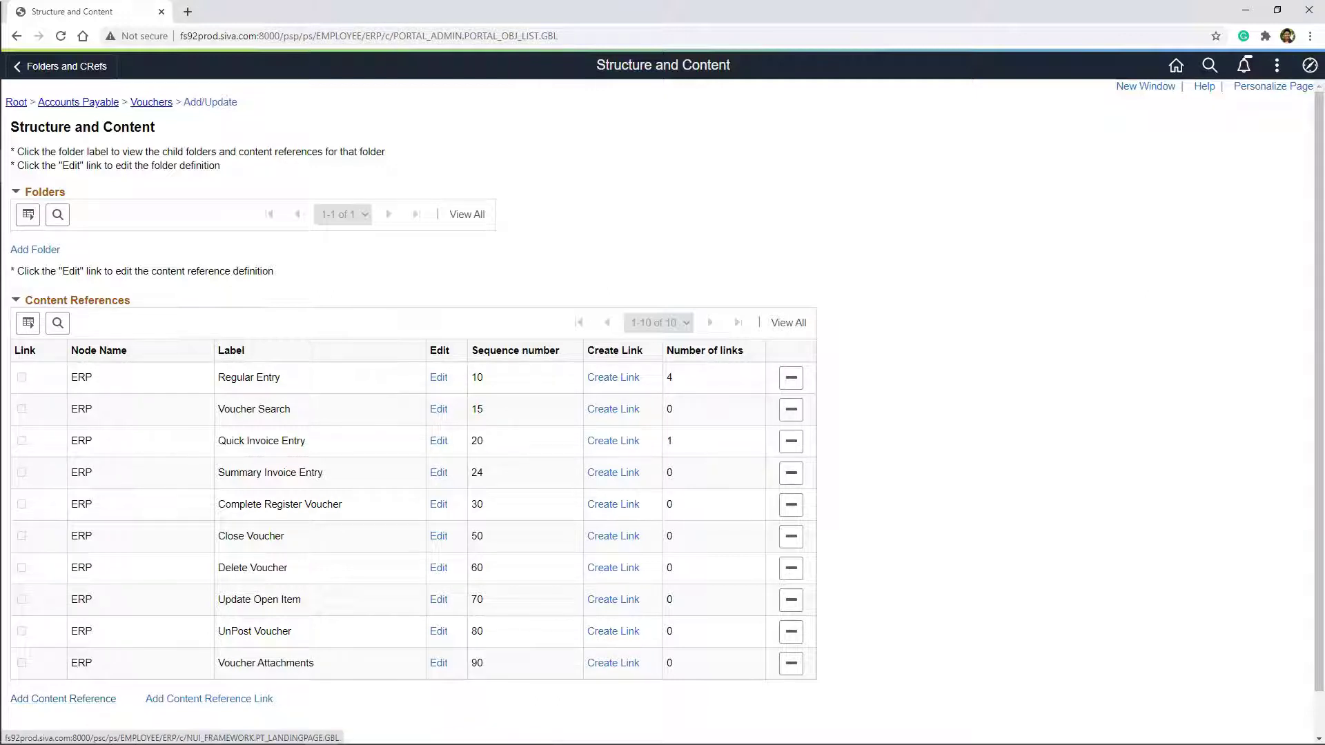
- Open General Ledger from Finance & Accounting and expand Multi-Currency, Commitment Control and Journal Transactions
left_click(614, 376)
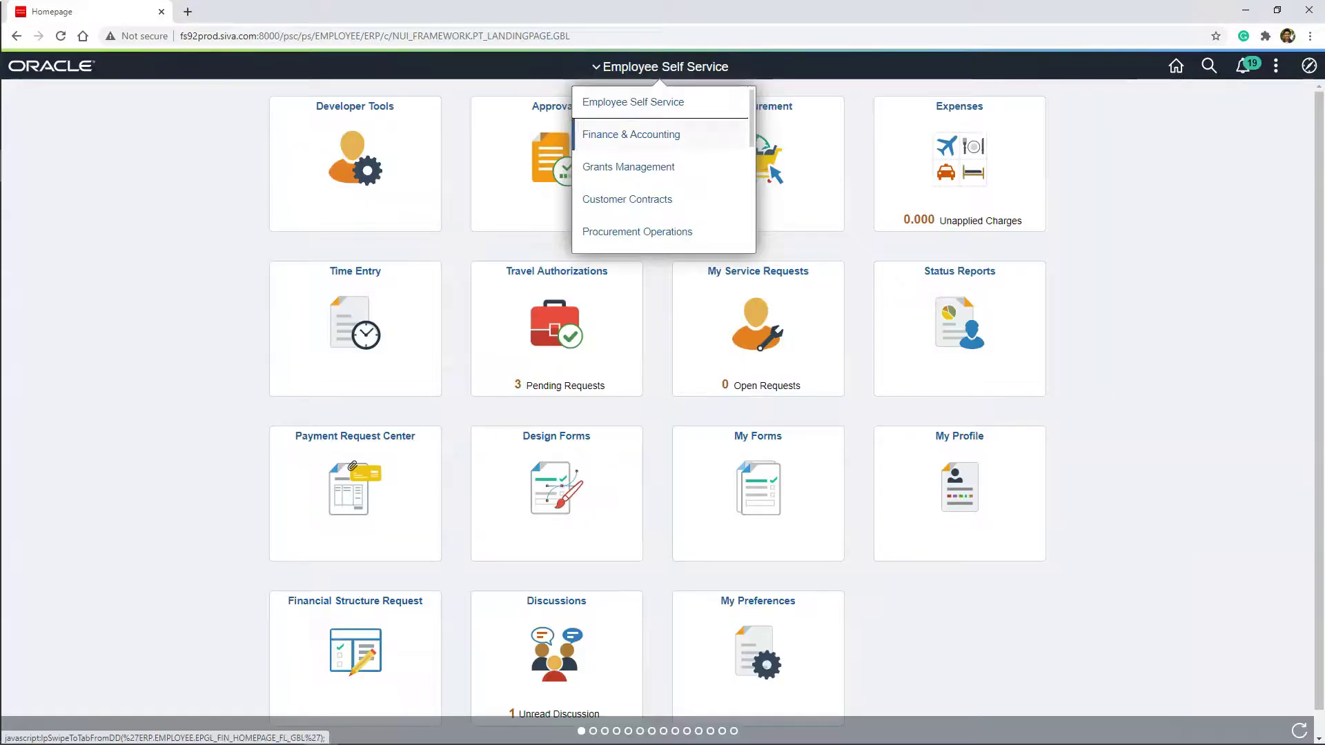
left_click(643, 136)
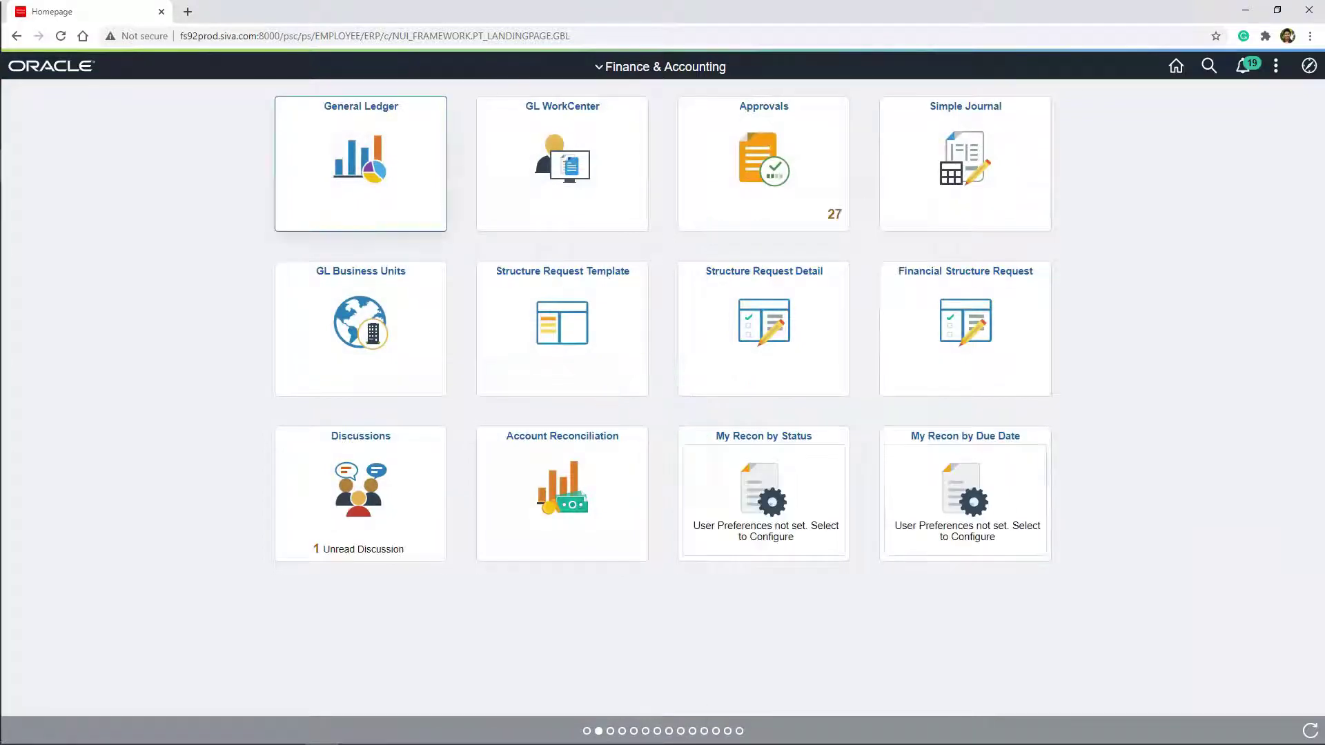
left_click(361, 164)
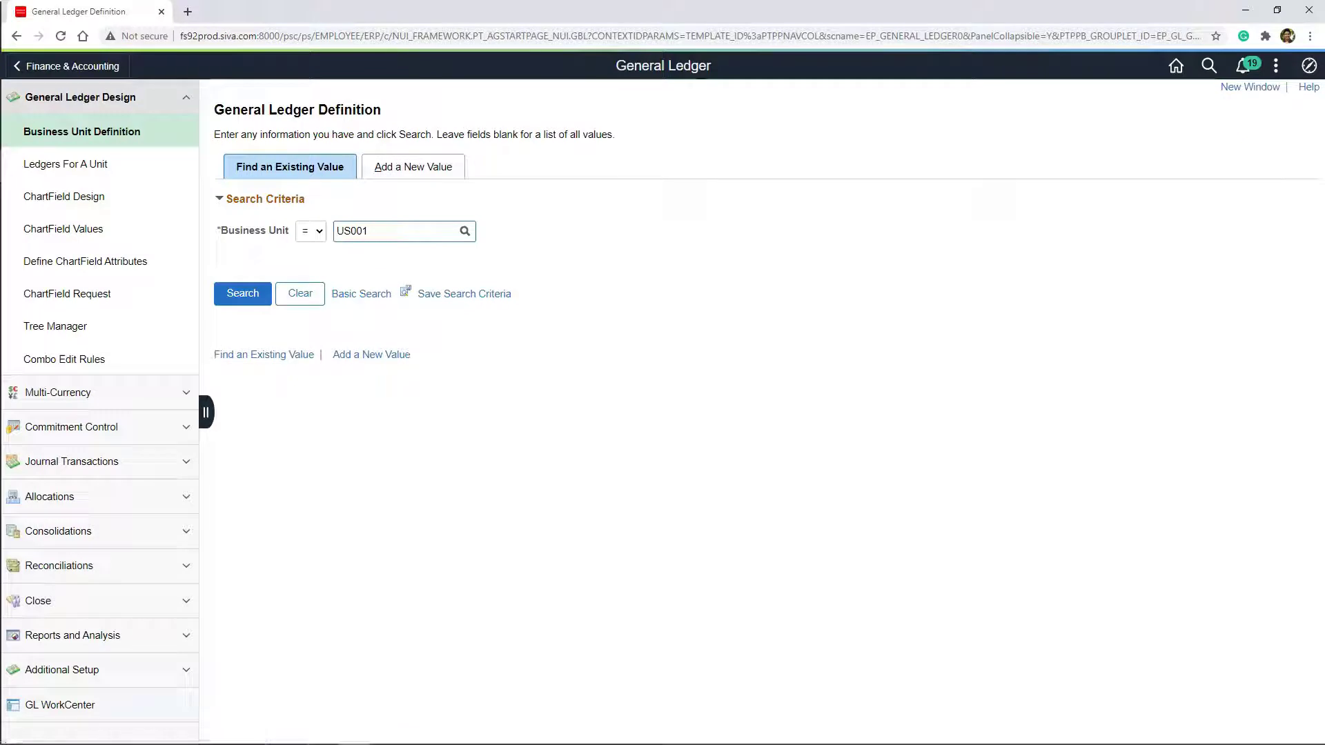
left_click(95, 393)
left_click(94, 591)
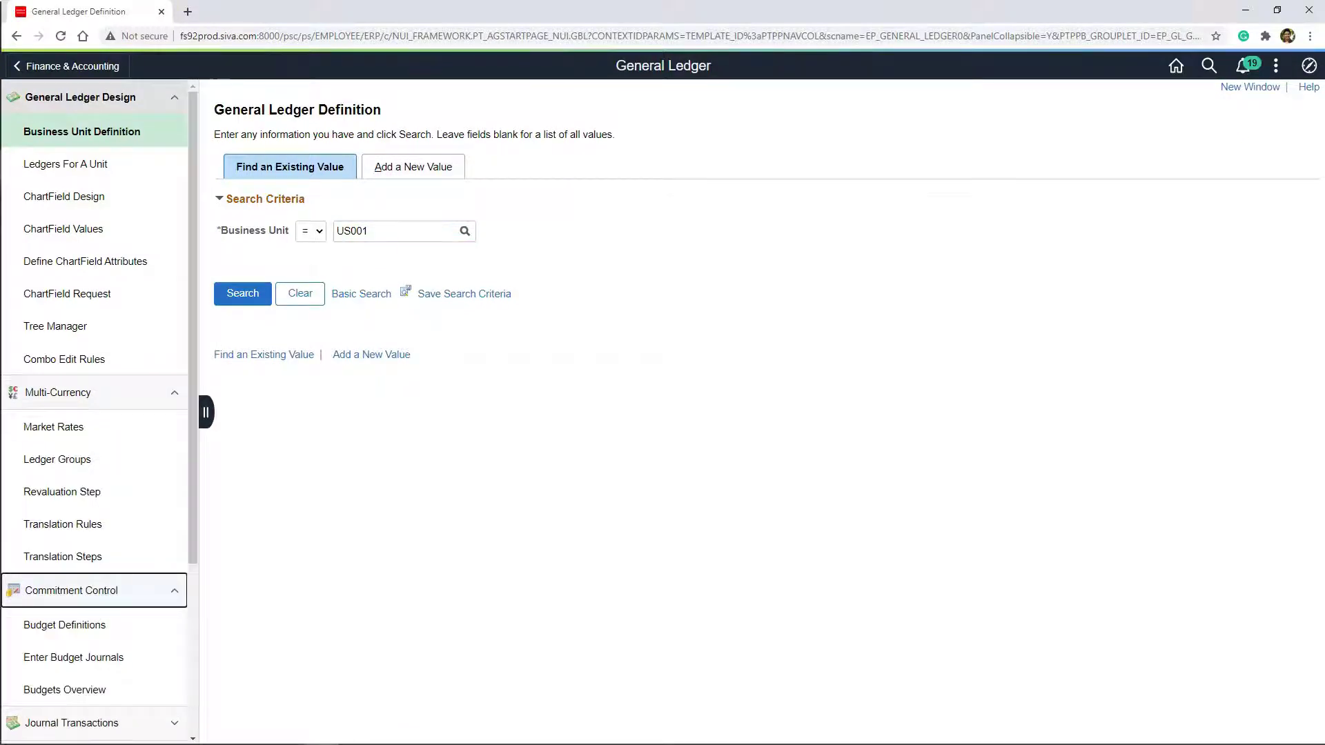
scroll(96, 414, "down", 3)
left_click(151, 516)
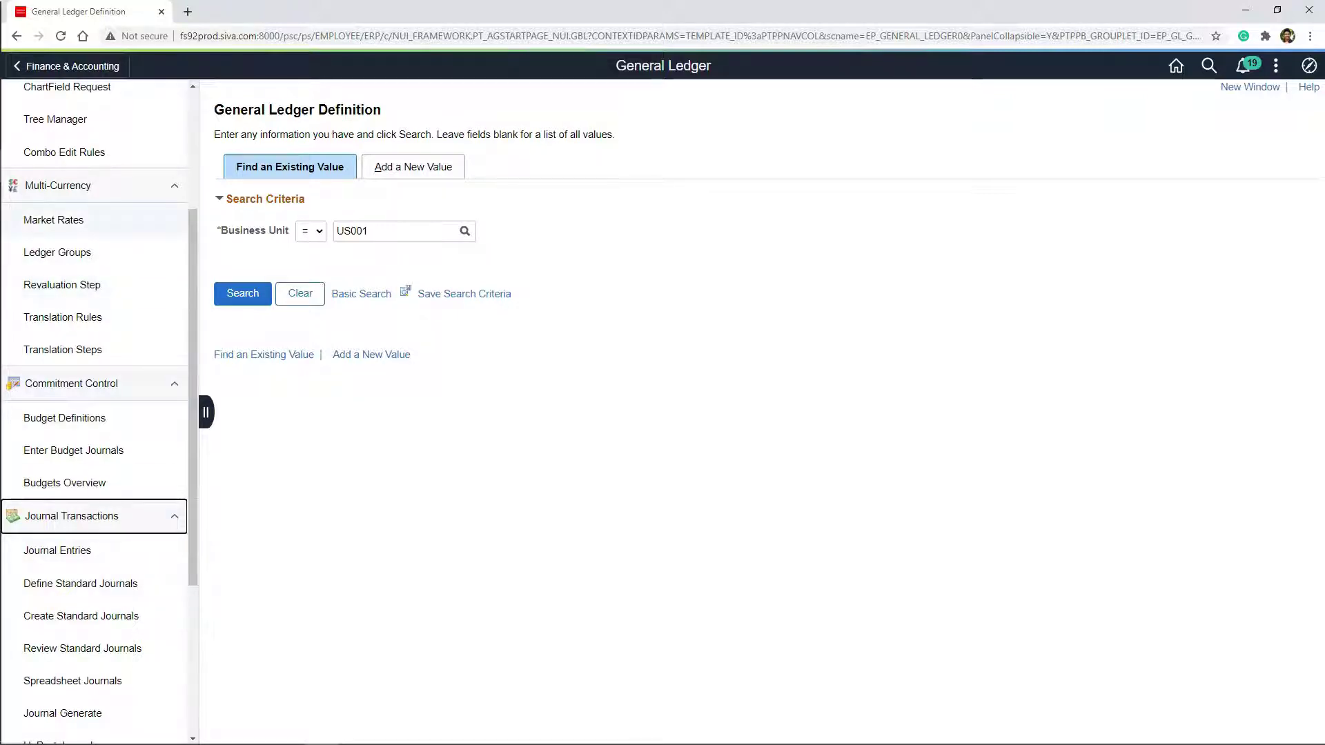
- Open Market Rates, then Ledger Groups, then the Revaluation Step search page
left_click(53, 220)
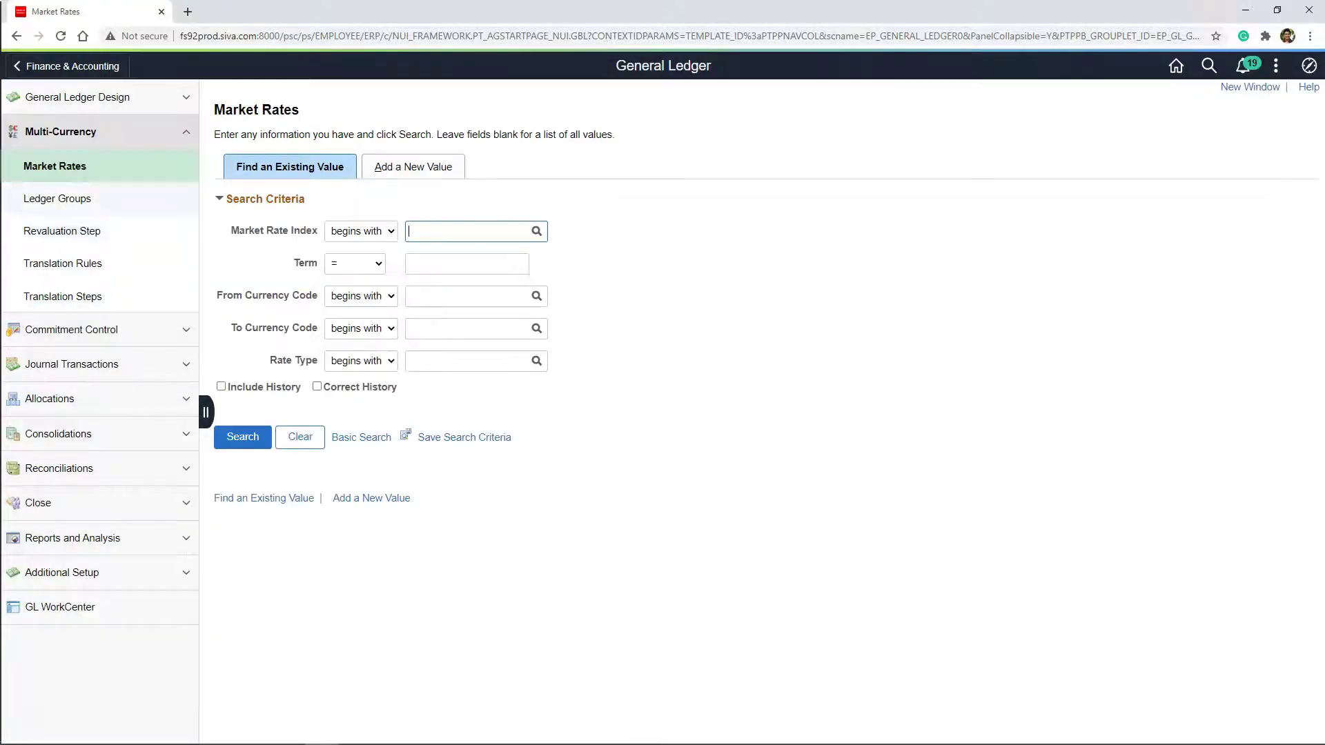
left_click(58, 199)
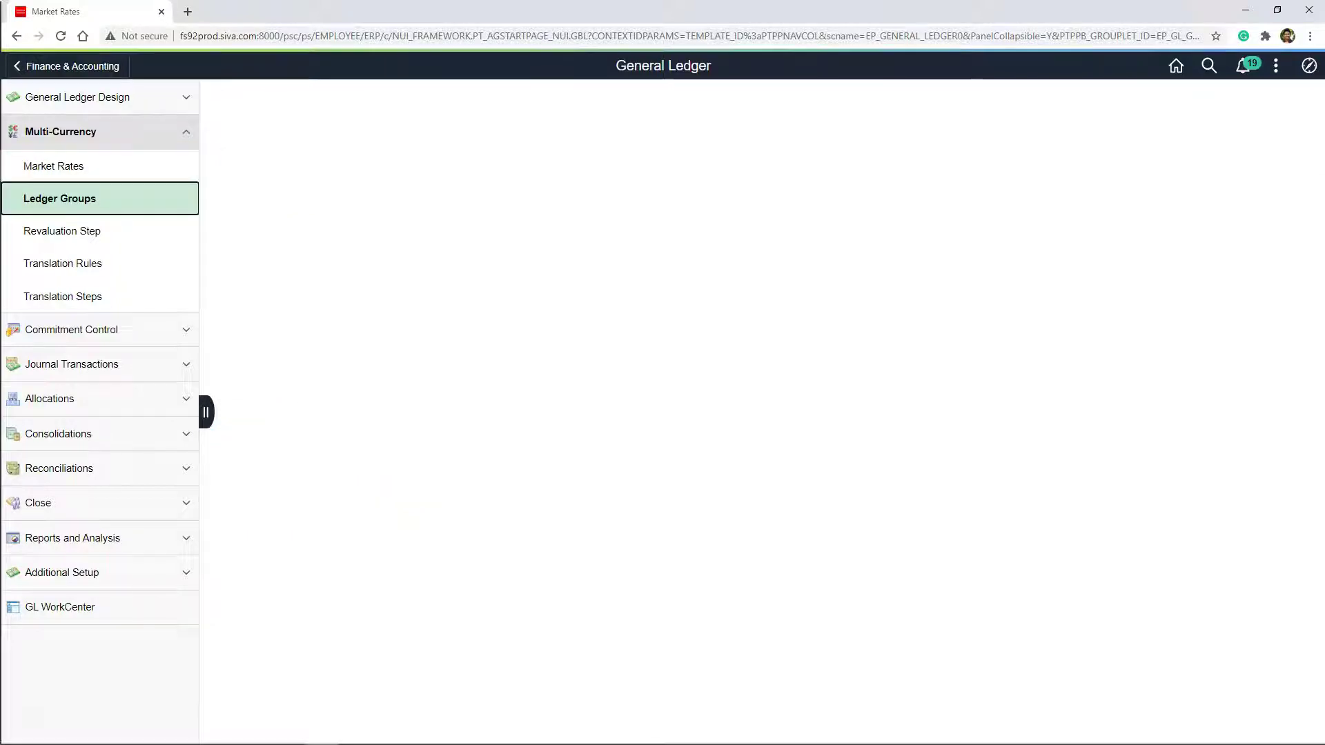
left_click(62, 231)
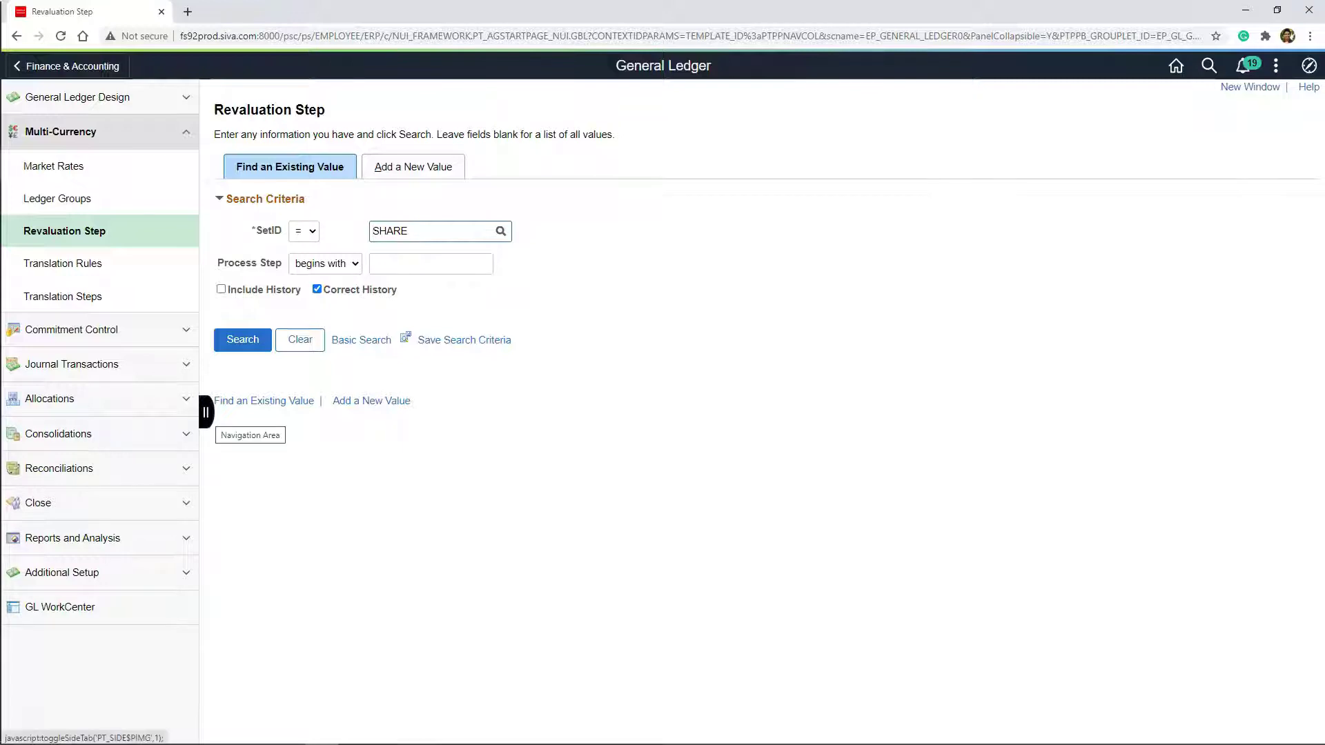
left_click(206, 412)
left_click(8, 412)
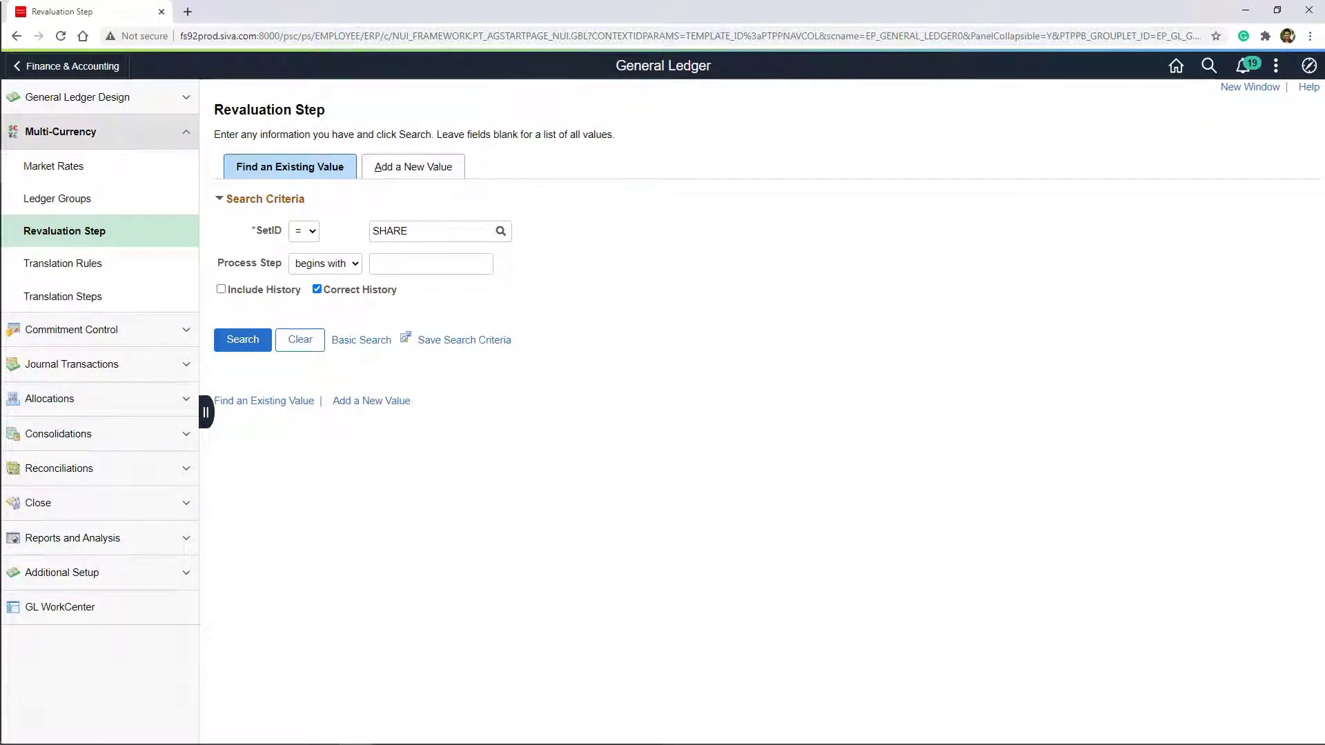
- Open PeopleTools > Portal > Portal Utilities > Navigation Collections
left_click(1309, 65)
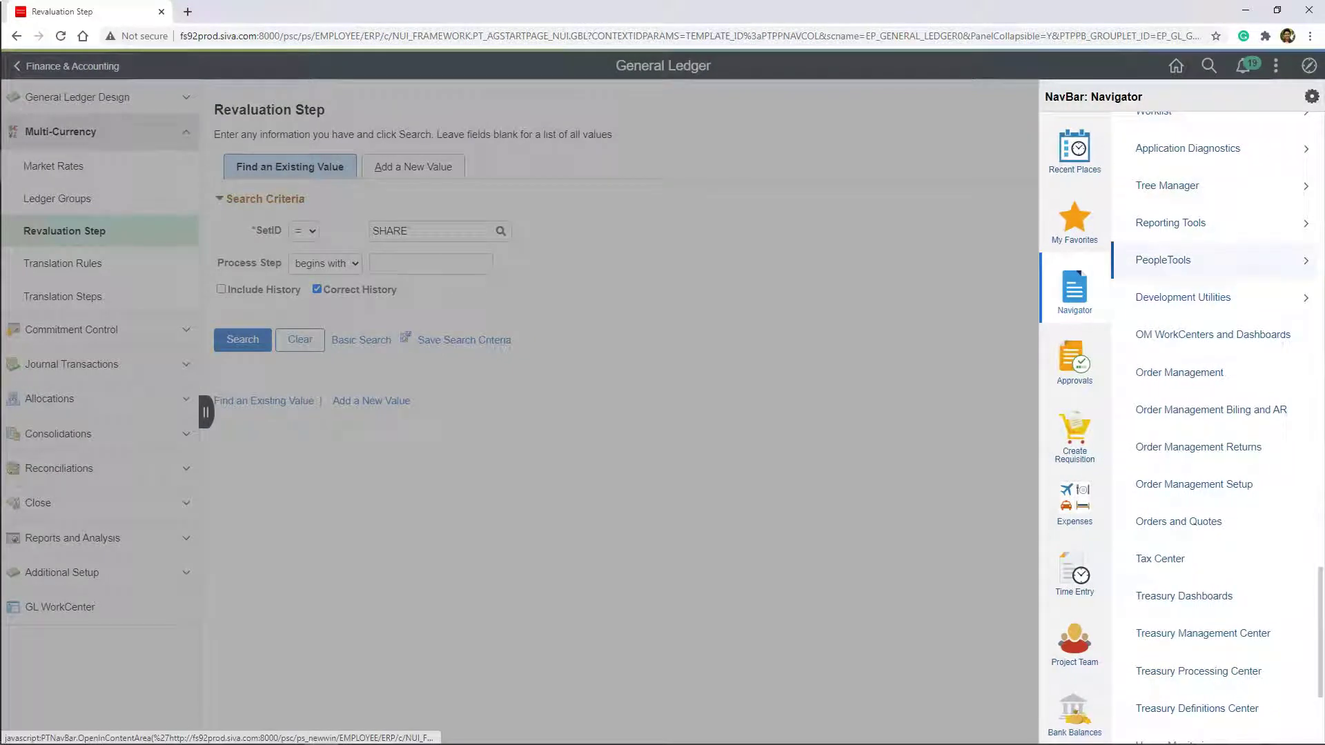
left_click(1173, 260)
left_click(1166, 353)
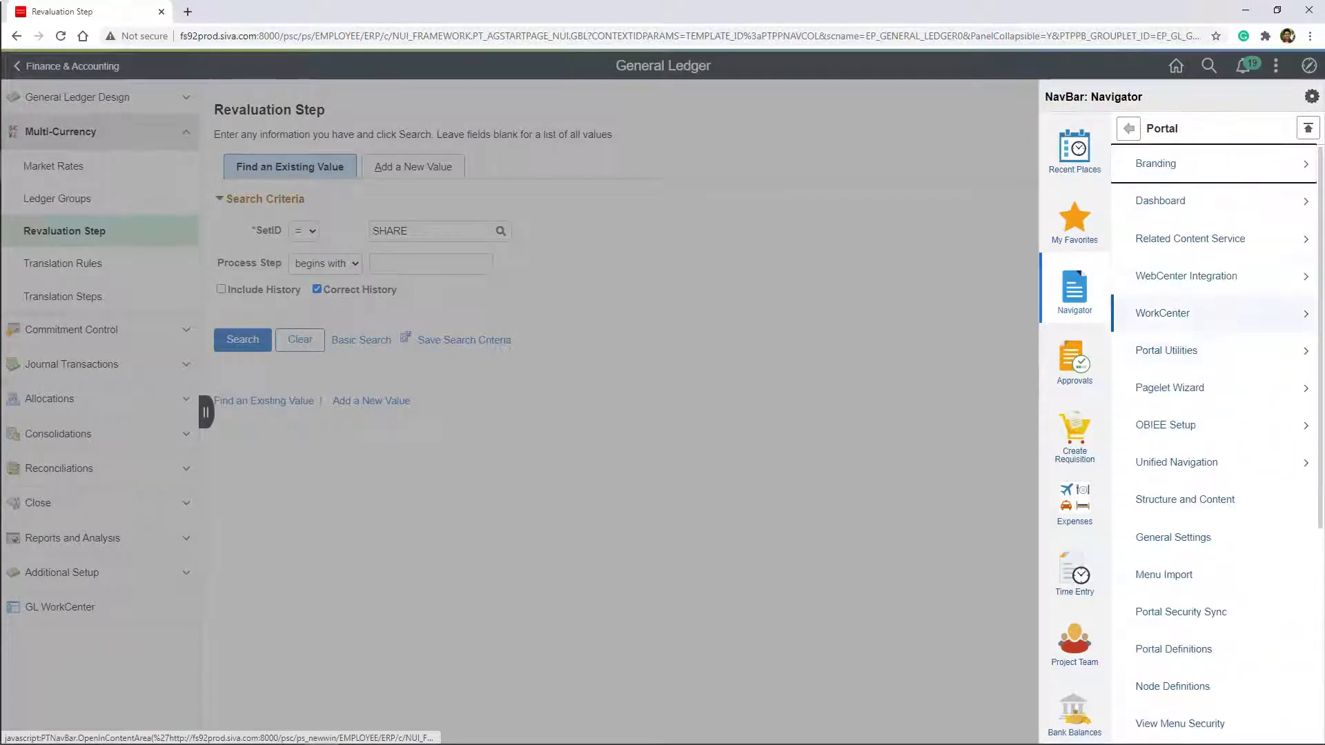
left_click(1173, 355)
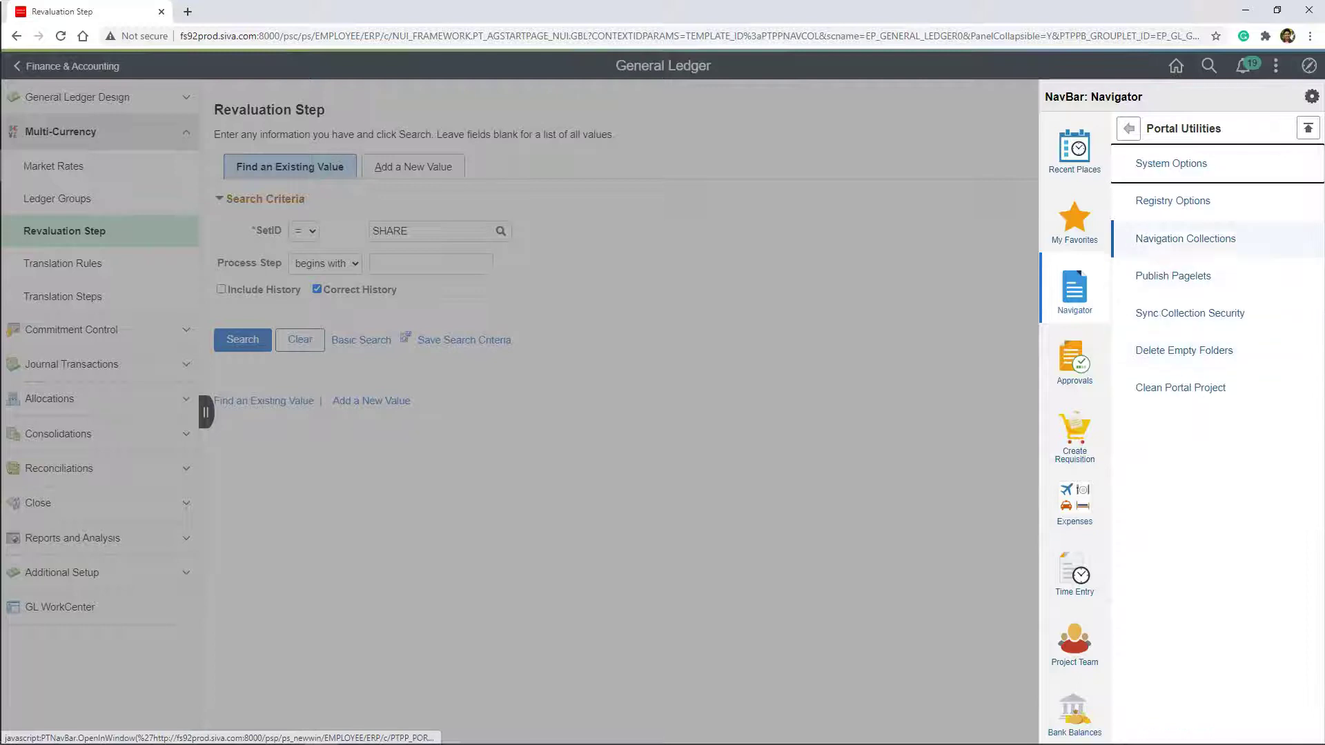
left_click(1187, 239)
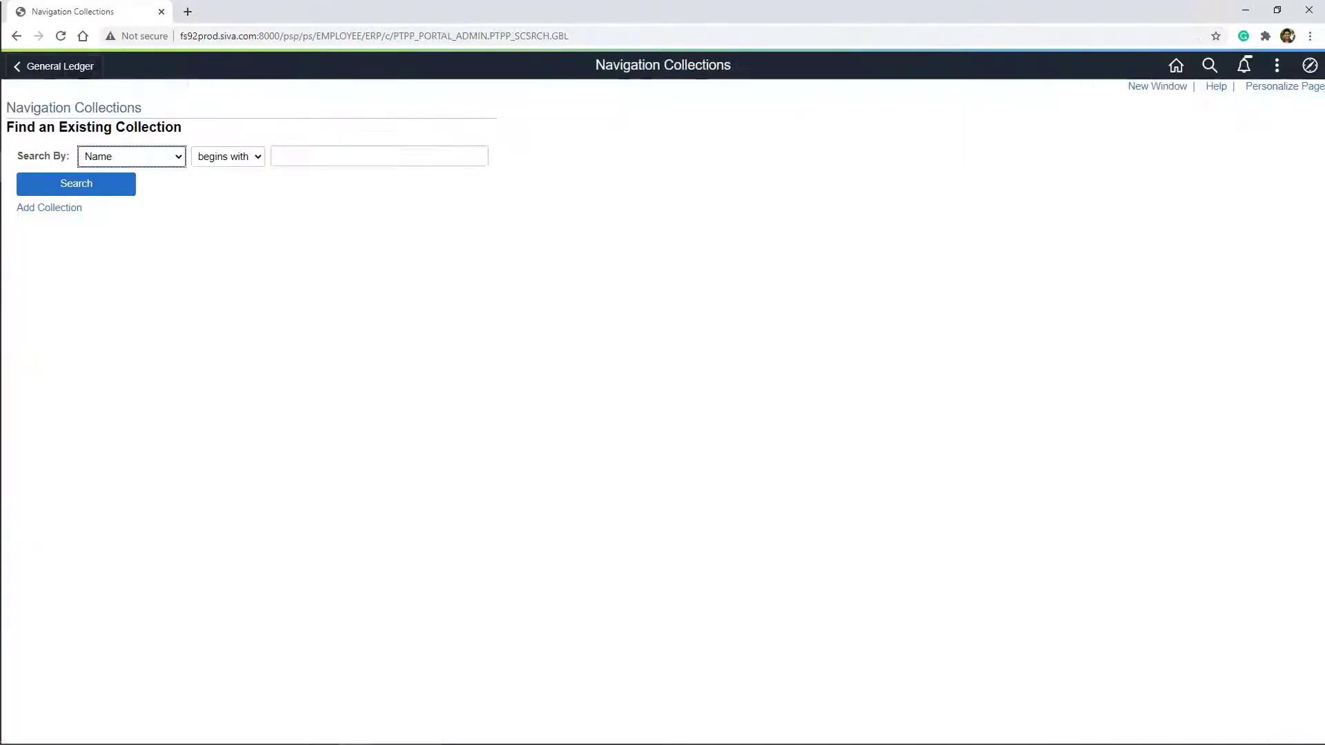
- Search all navigation collections and edit the General Ledger collection
left_click(76, 183)
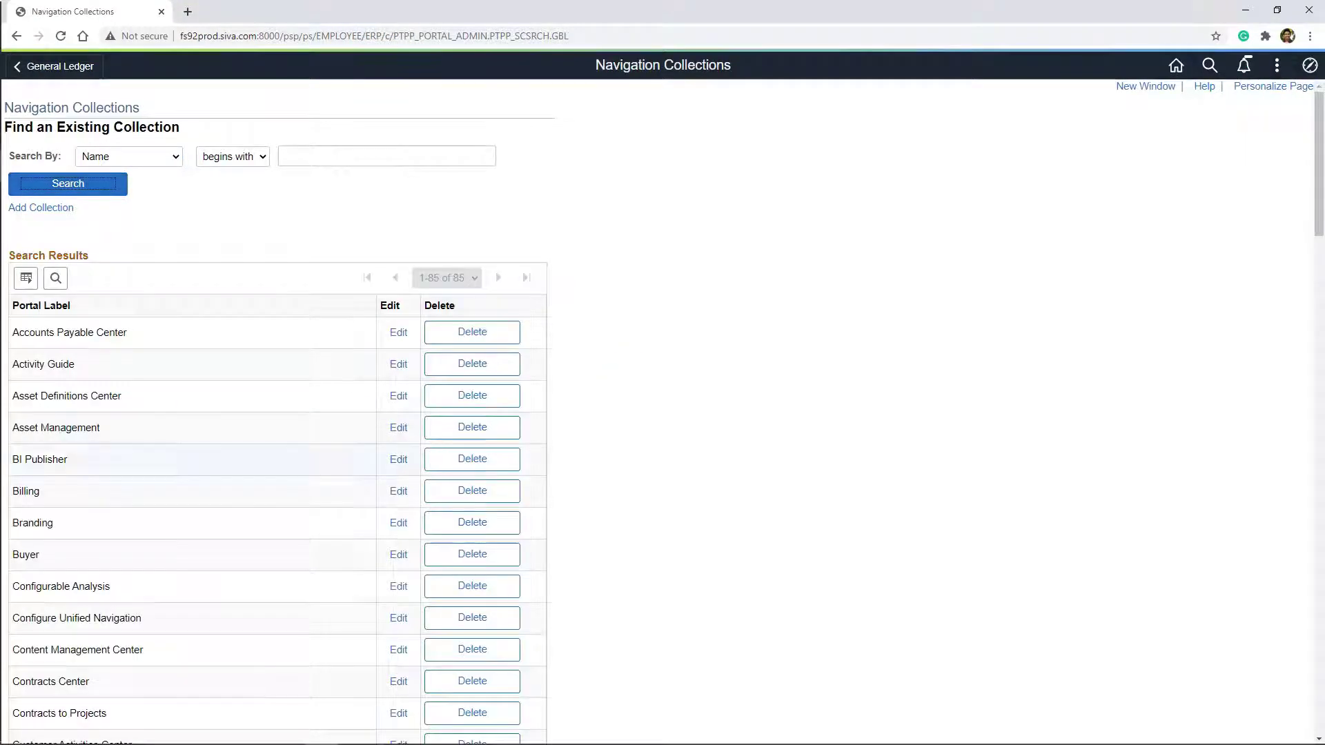
scroll(276, 414, "down", 9)
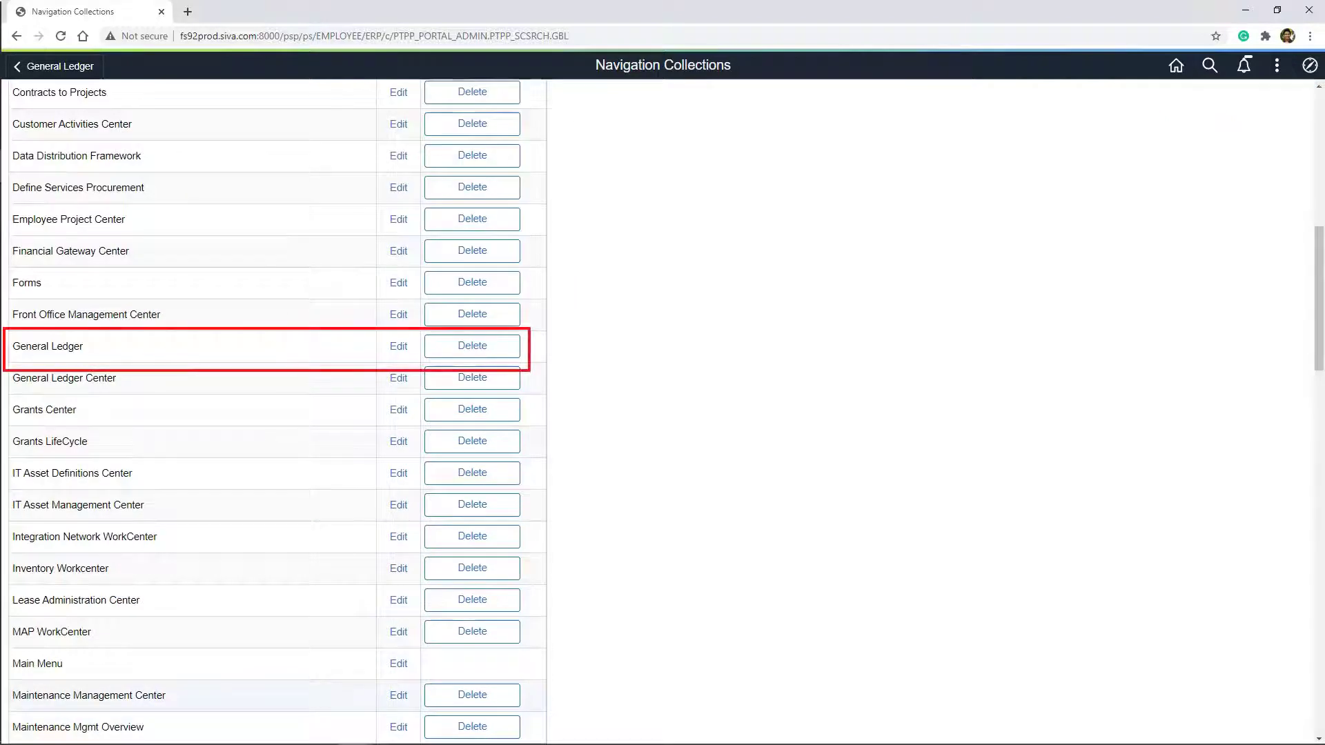
left_click(398, 345)
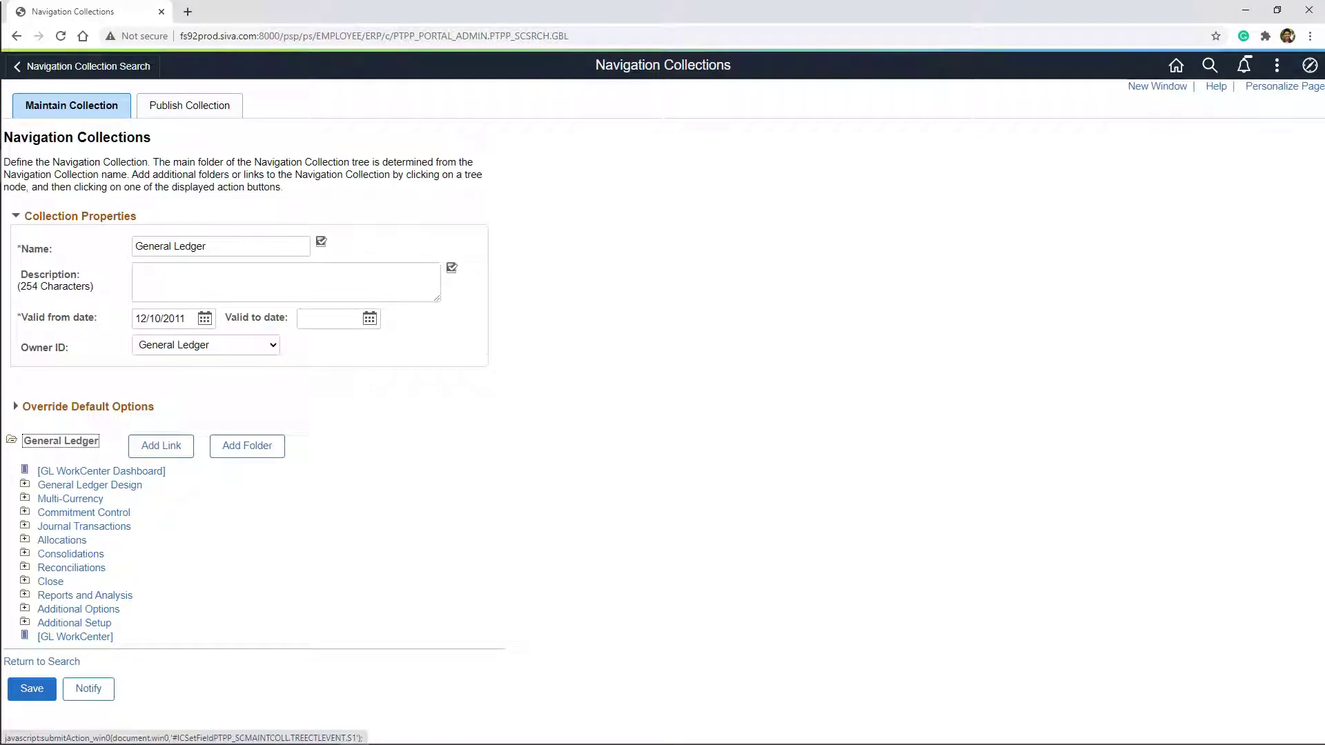
- View General Ledger Design folder settings without saving, then start a new link there and look up its menu item
left_click(90, 485)
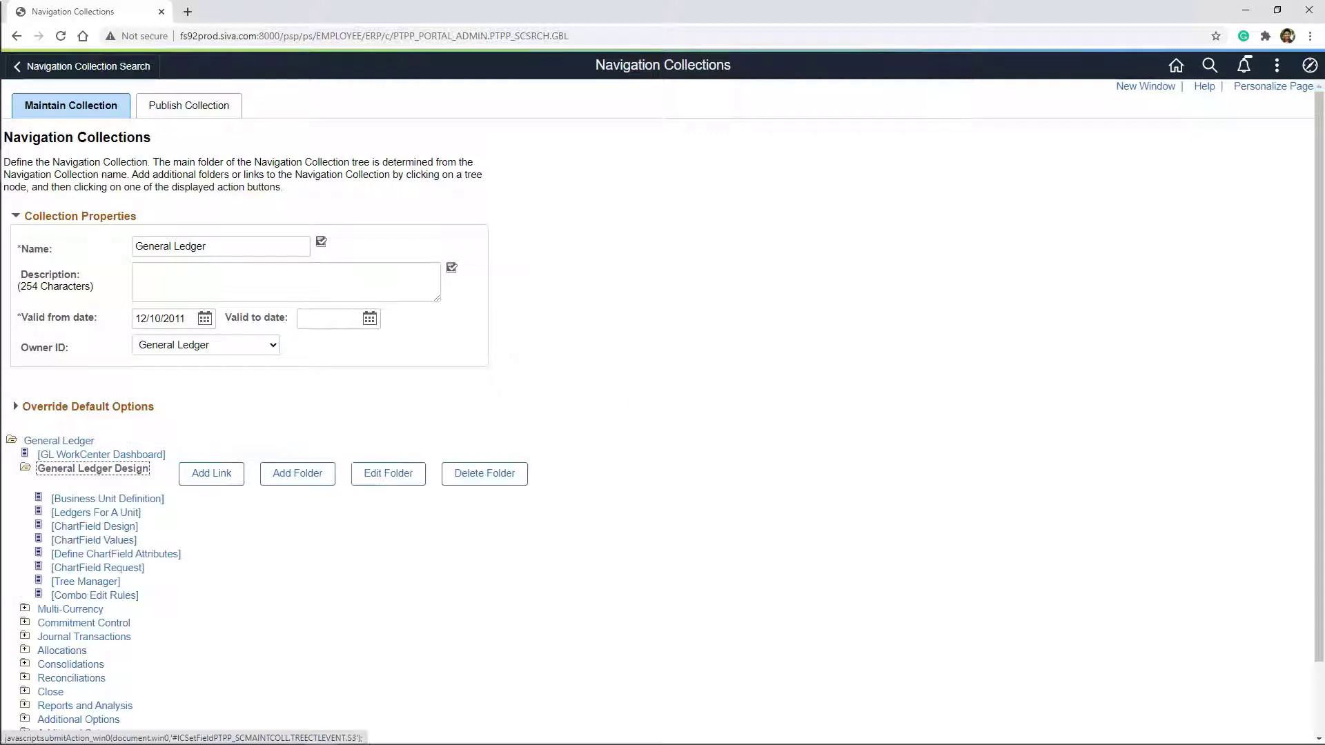
left_click(388, 474)
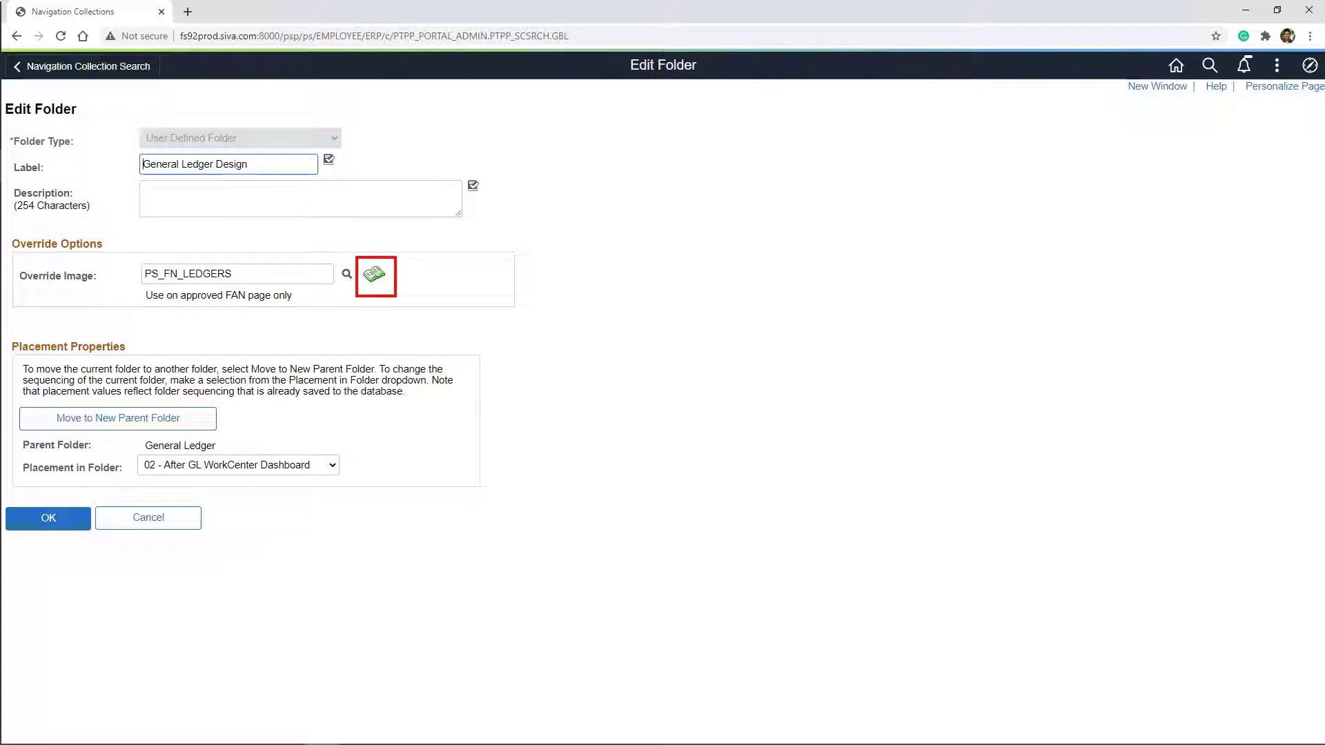
left_click(149, 518)
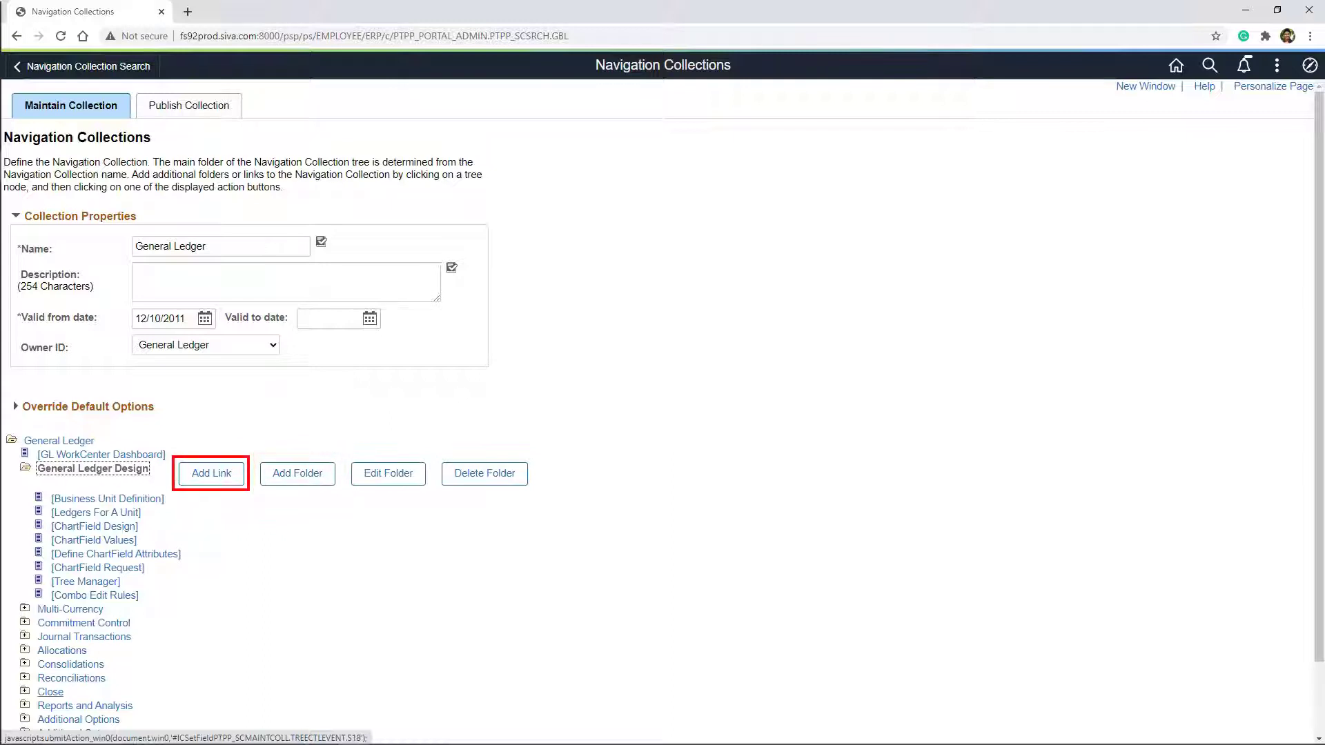
left_click(211, 473)
left_click(329, 252)
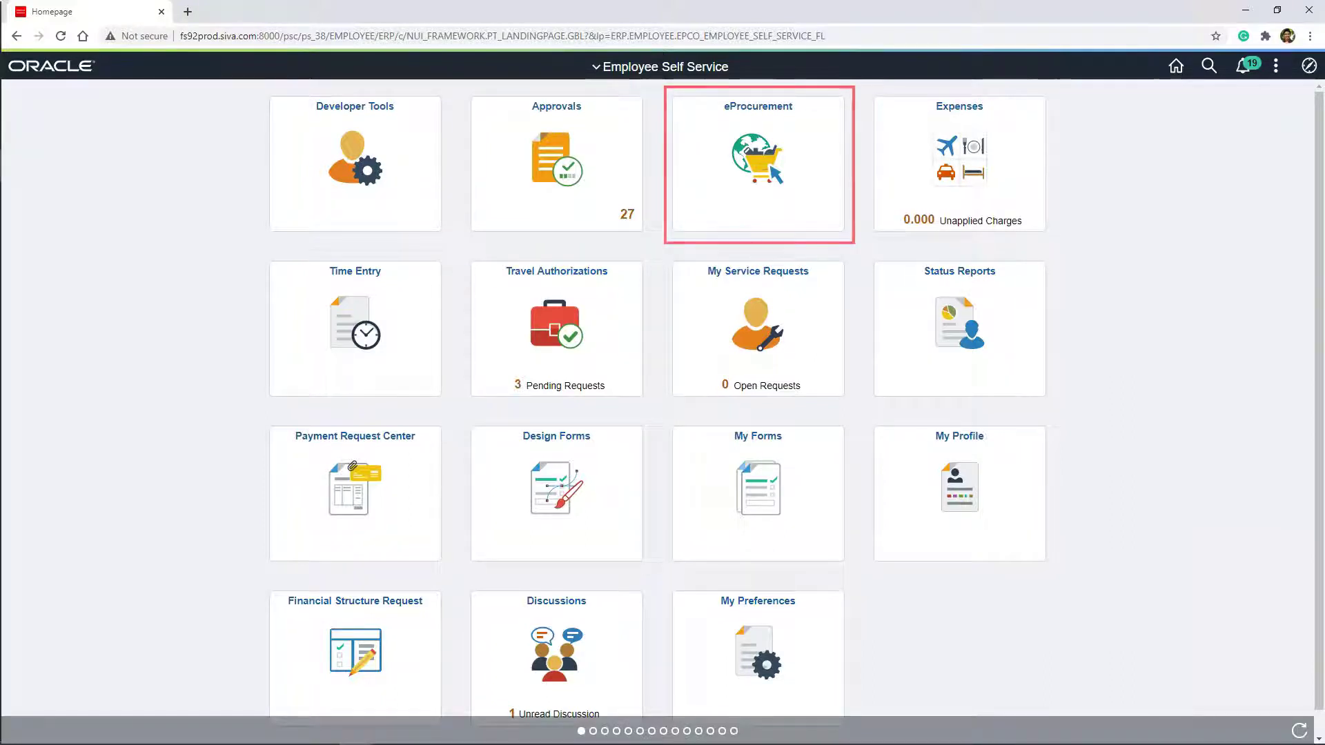
- Open the eProcurement tile, then switch the homepage to Finance & Accounting
left_click(758, 164)
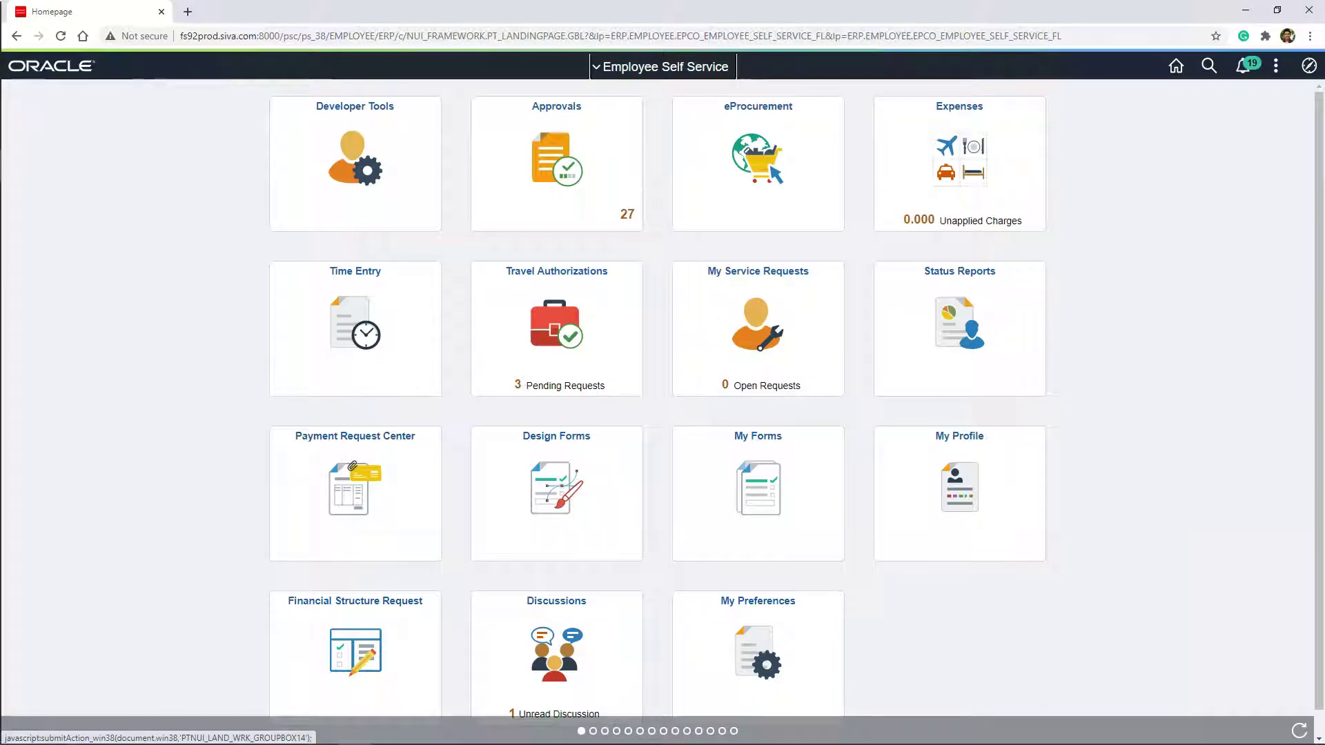
left_click(663, 67)
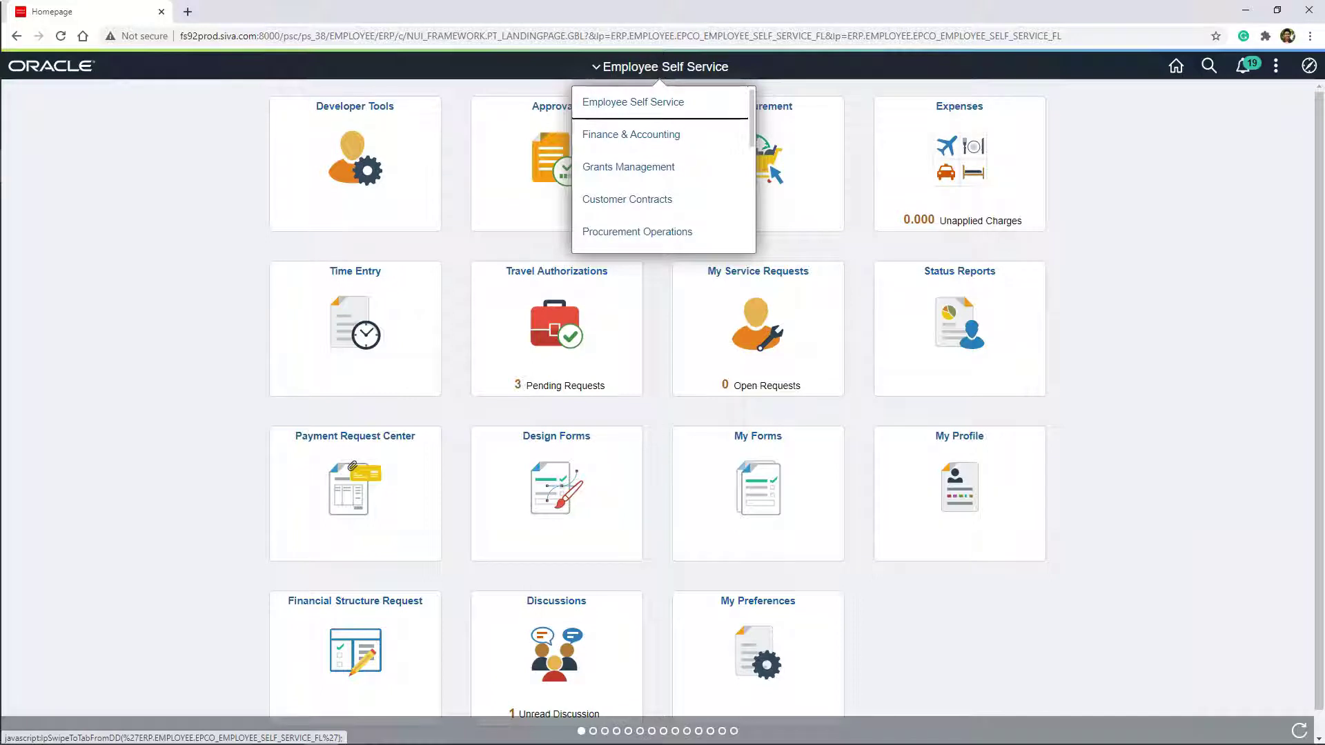
key("Down")
key("Return")
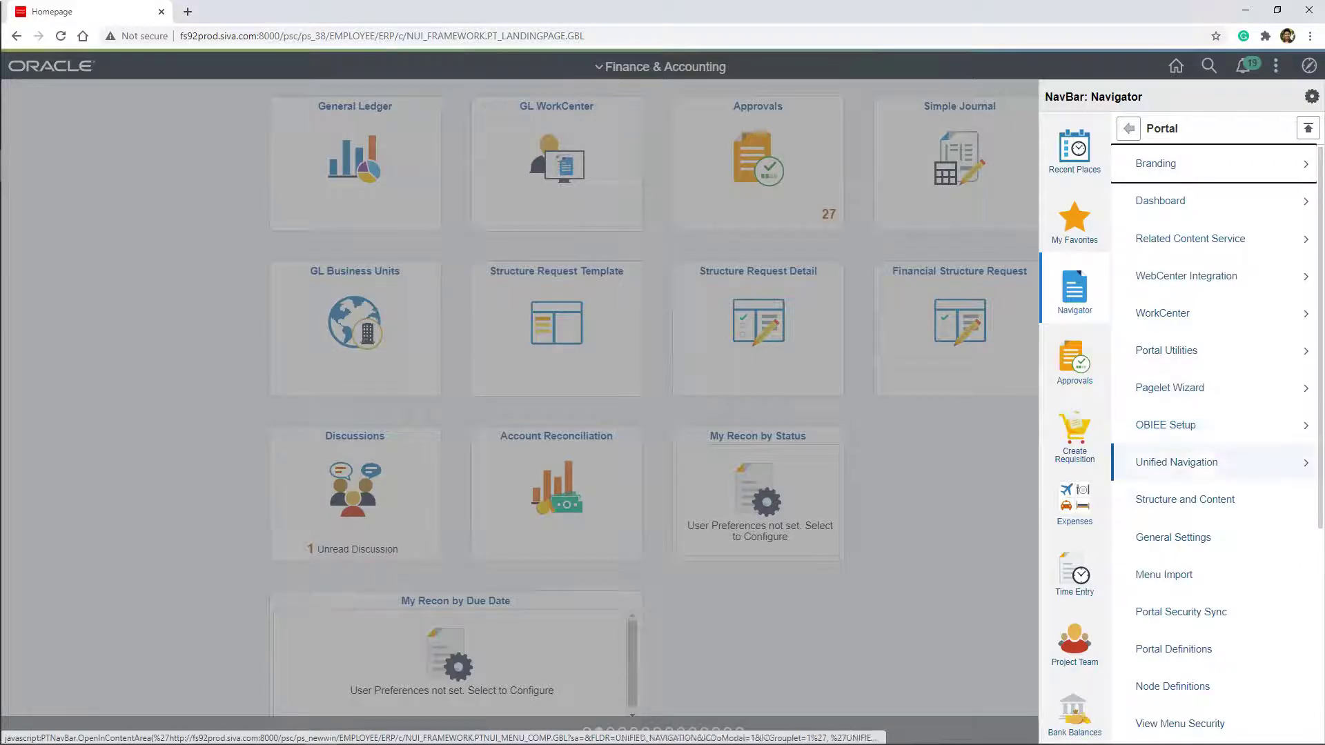
- In Structure and Content, browse Fluid Homepages, then open the Fluid Pages folder
left_click(1180, 501)
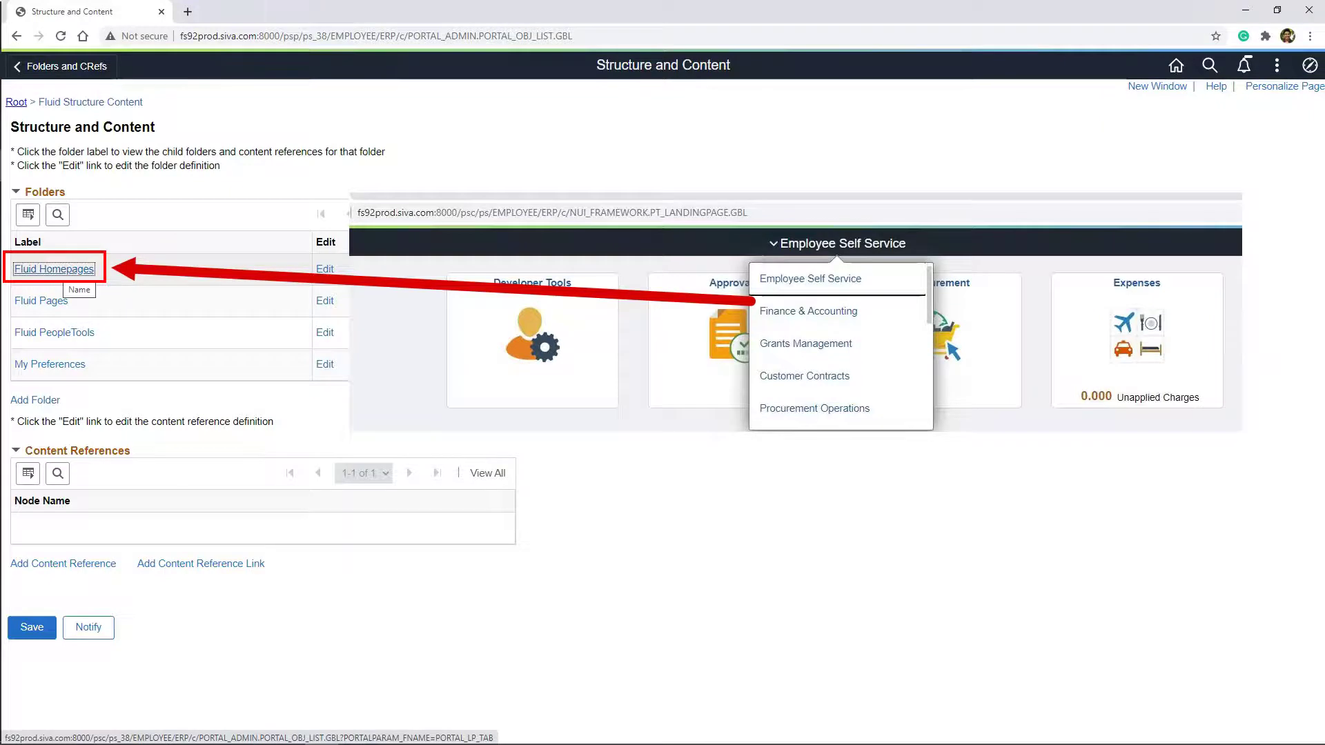
left_click(54, 270)
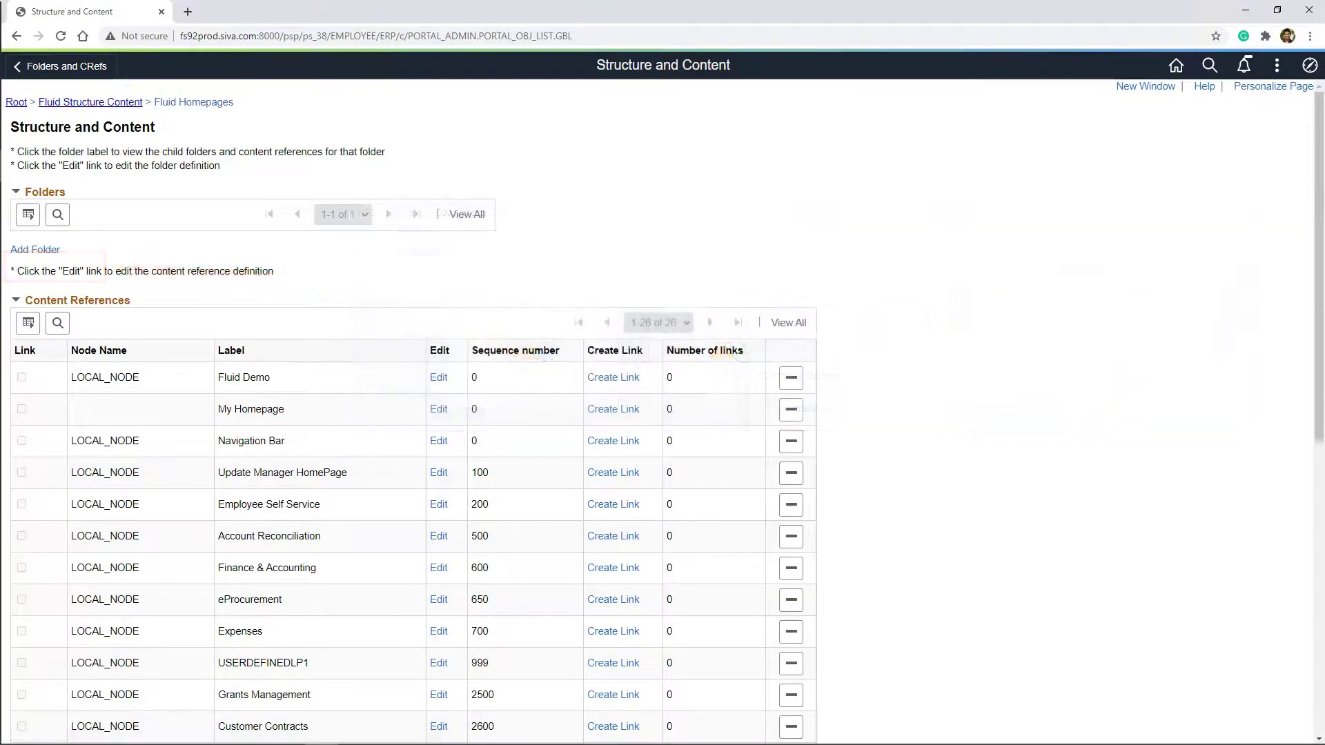
left_click(91, 101)
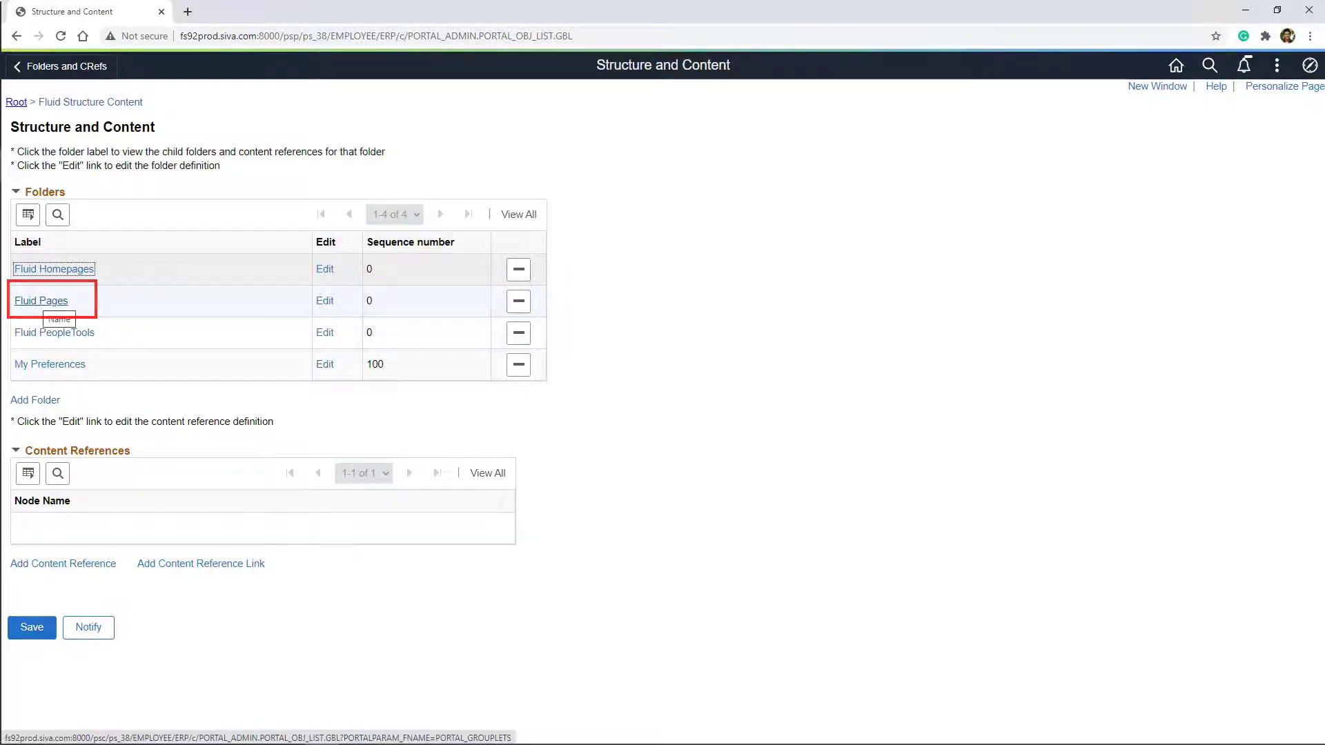
left_click(54, 302)
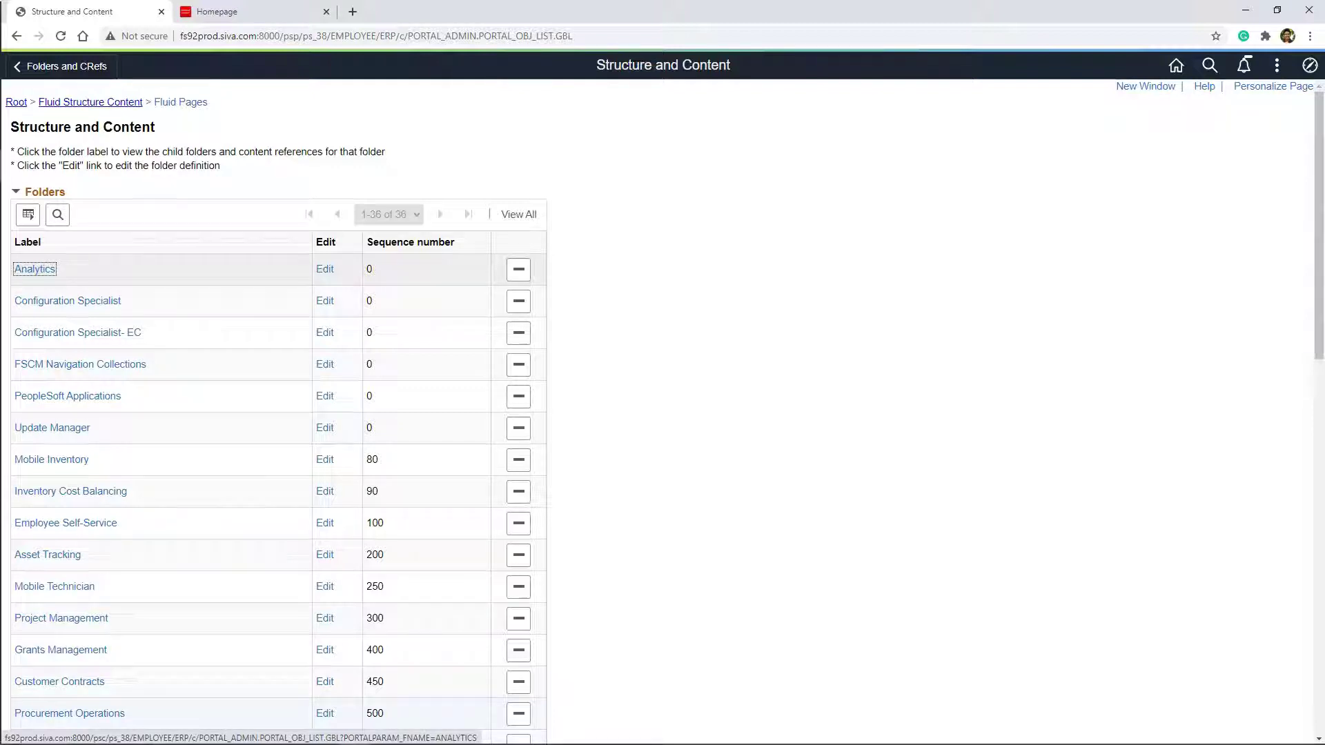
- Begin adding a tile to the Finance & Accounting homepage and select the KK_TARGET component name
key("ctrl+Tab")
left_click(1276, 95)
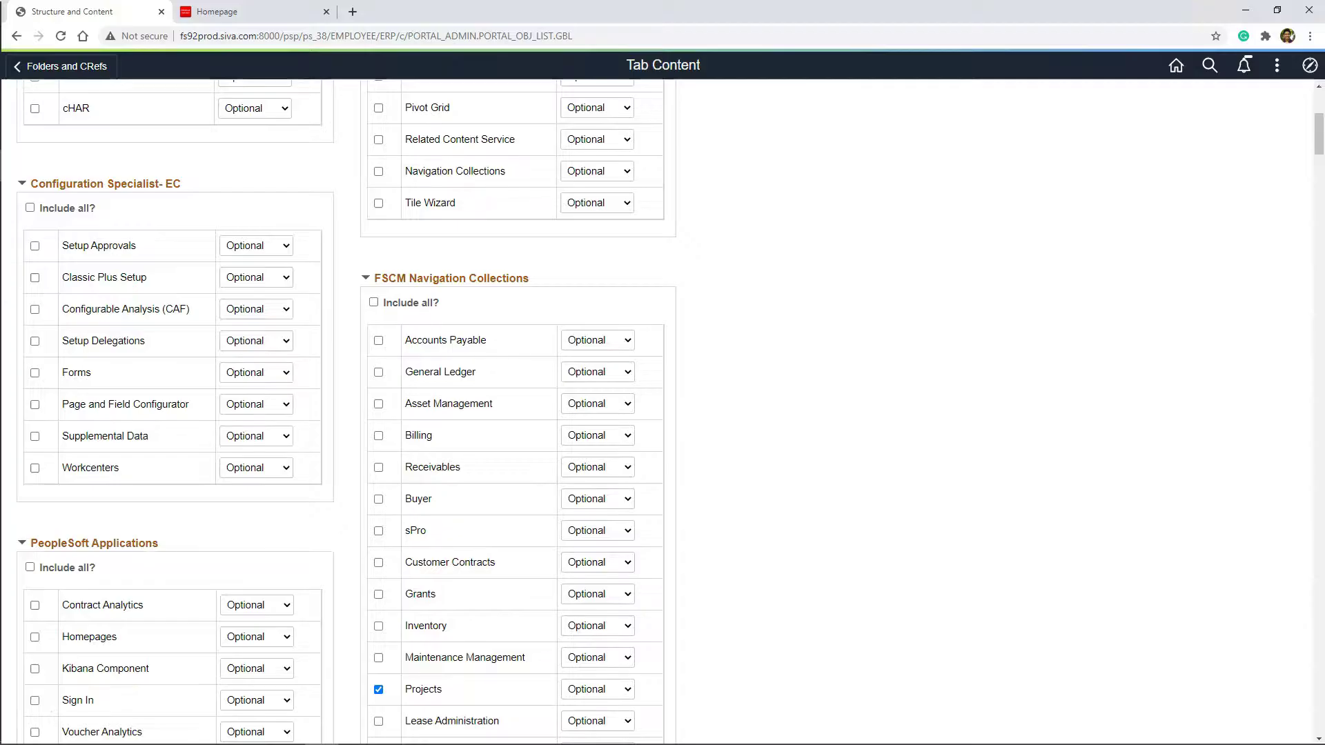
scroll(657, 412, "up", 5)
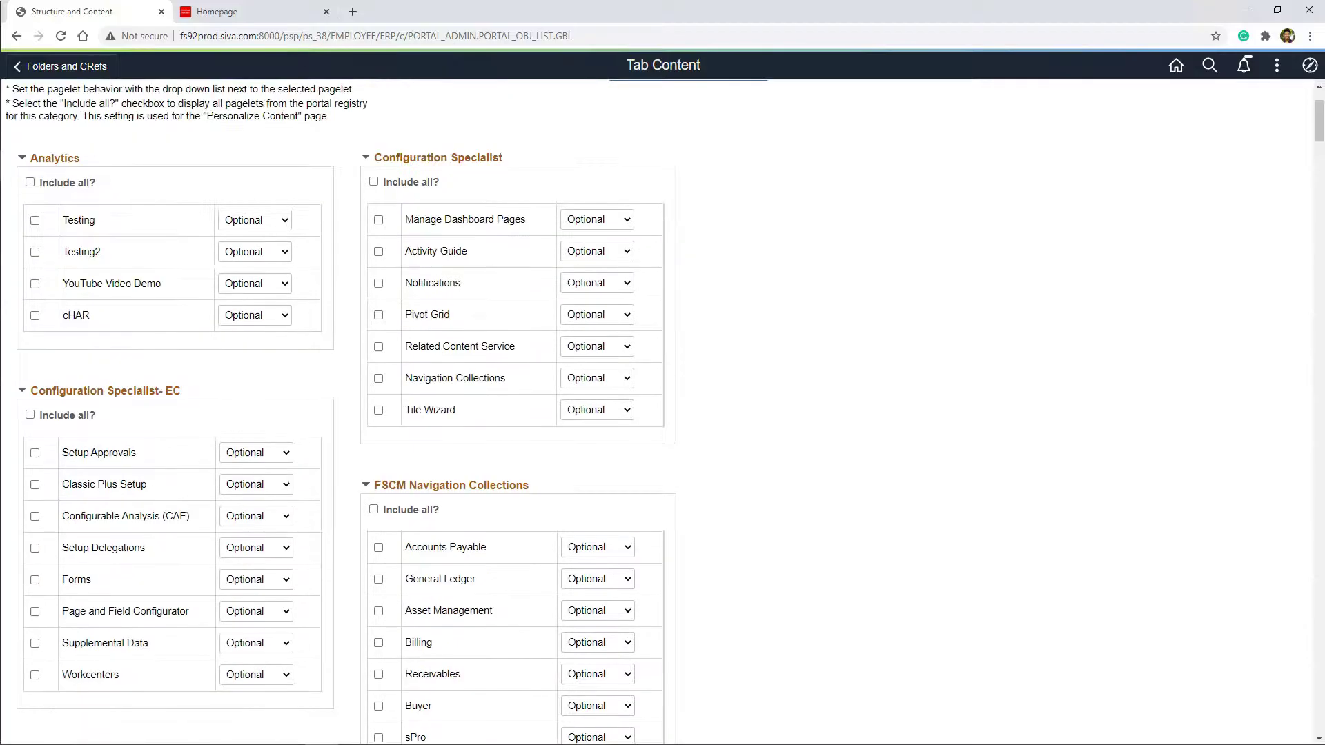
scroll(657, 411, "down", 4)
scroll(657, 411, "up", 4)
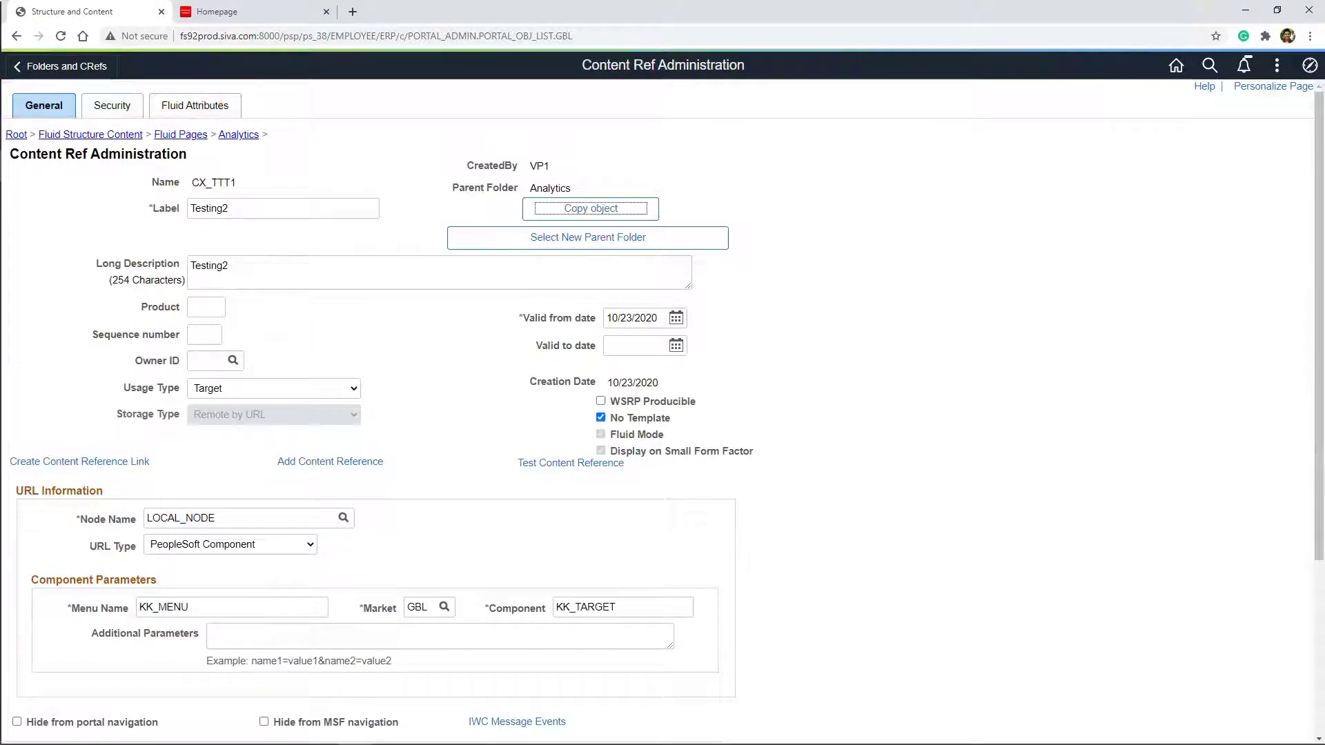
left_click_drag(619, 607, 554, 607)
left_click_drag(423, 608, 406, 607)
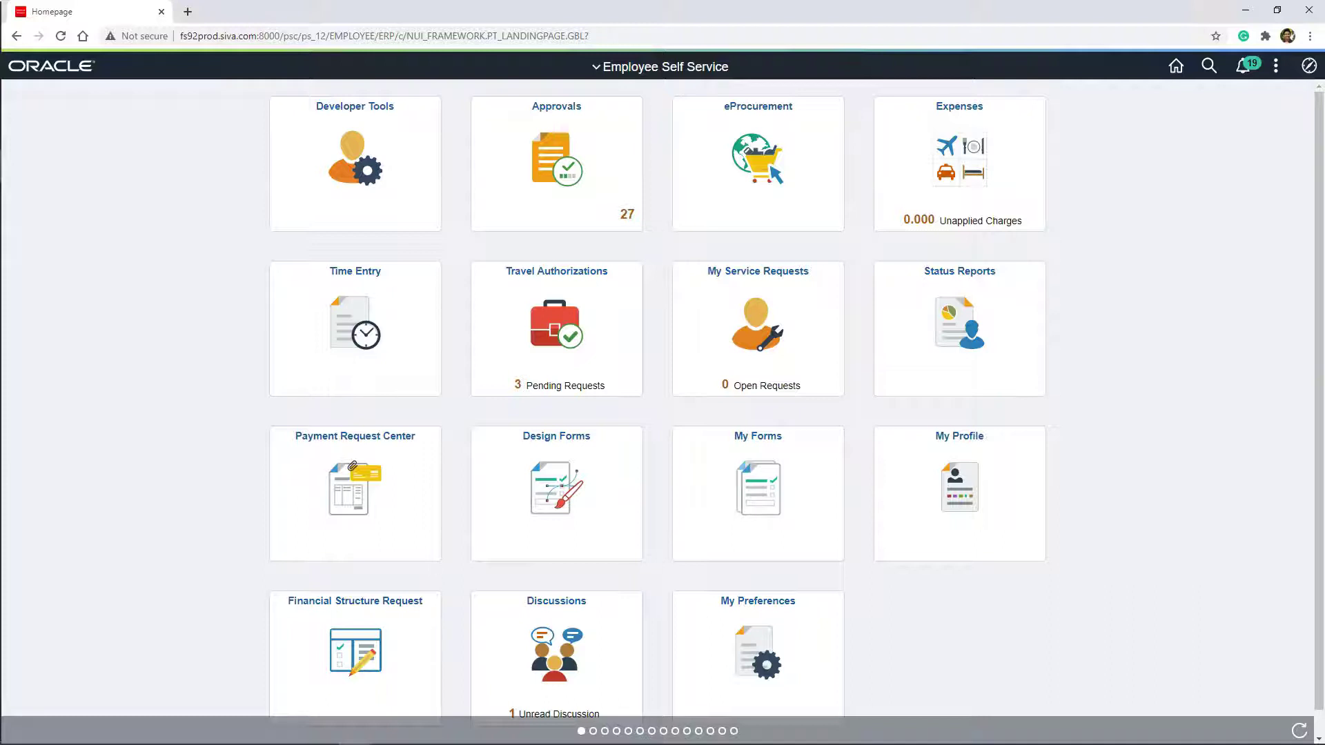
- Navigate PeopleTools > Portal > Dashboard to Manage Dashboard Pages
left_click(1173, 239)
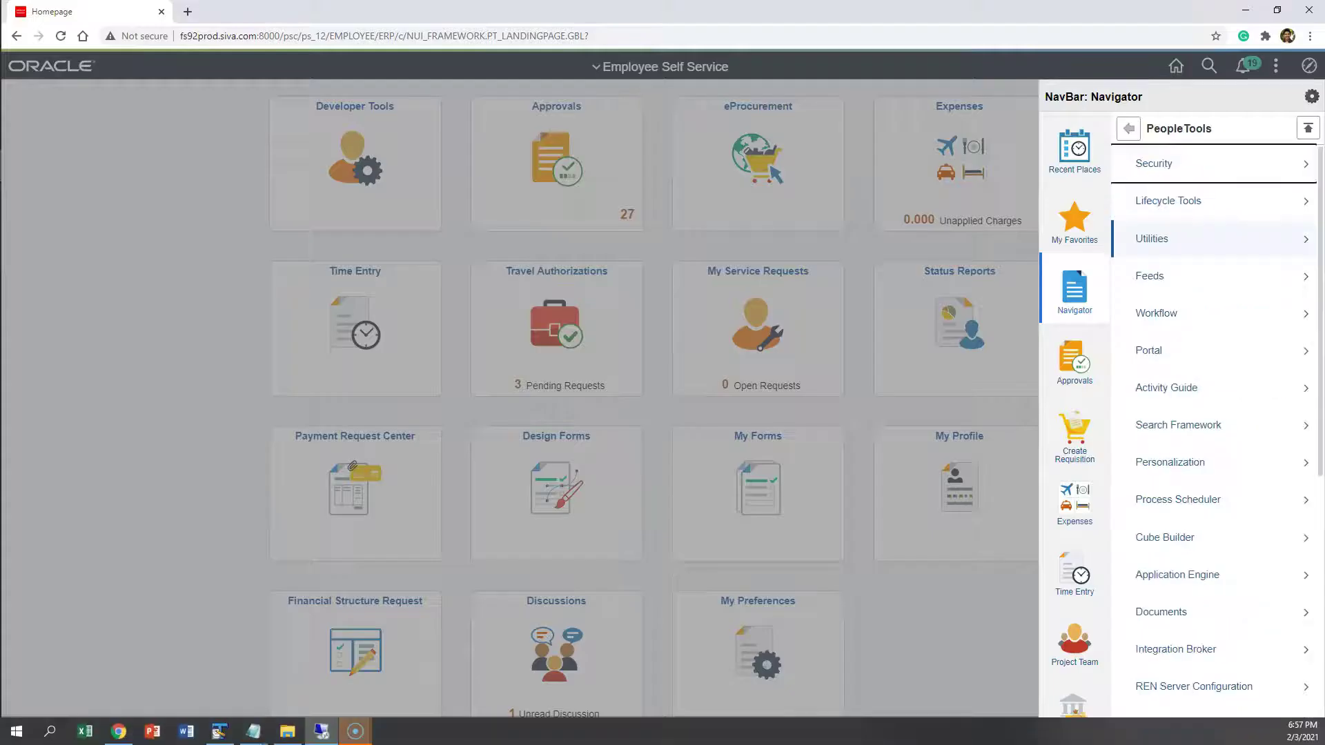
left_click(1173, 352)
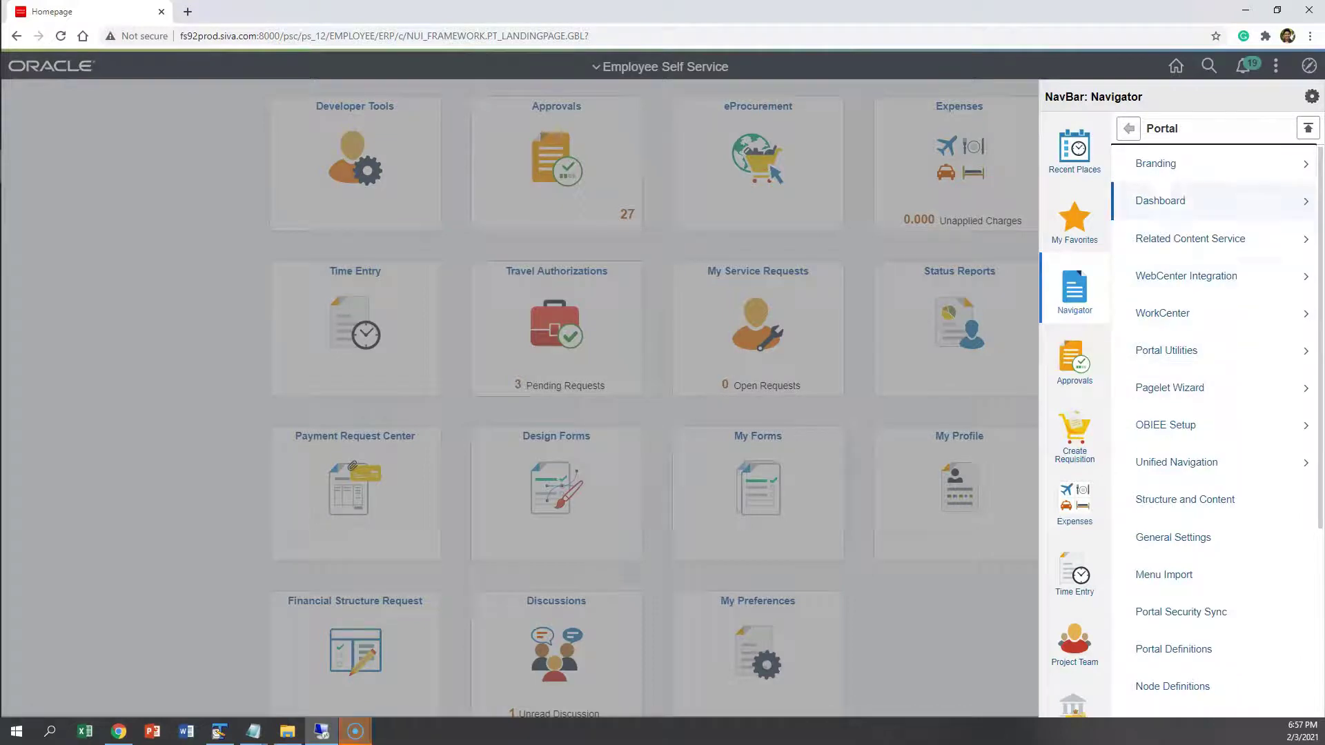
left_click(1177, 164)
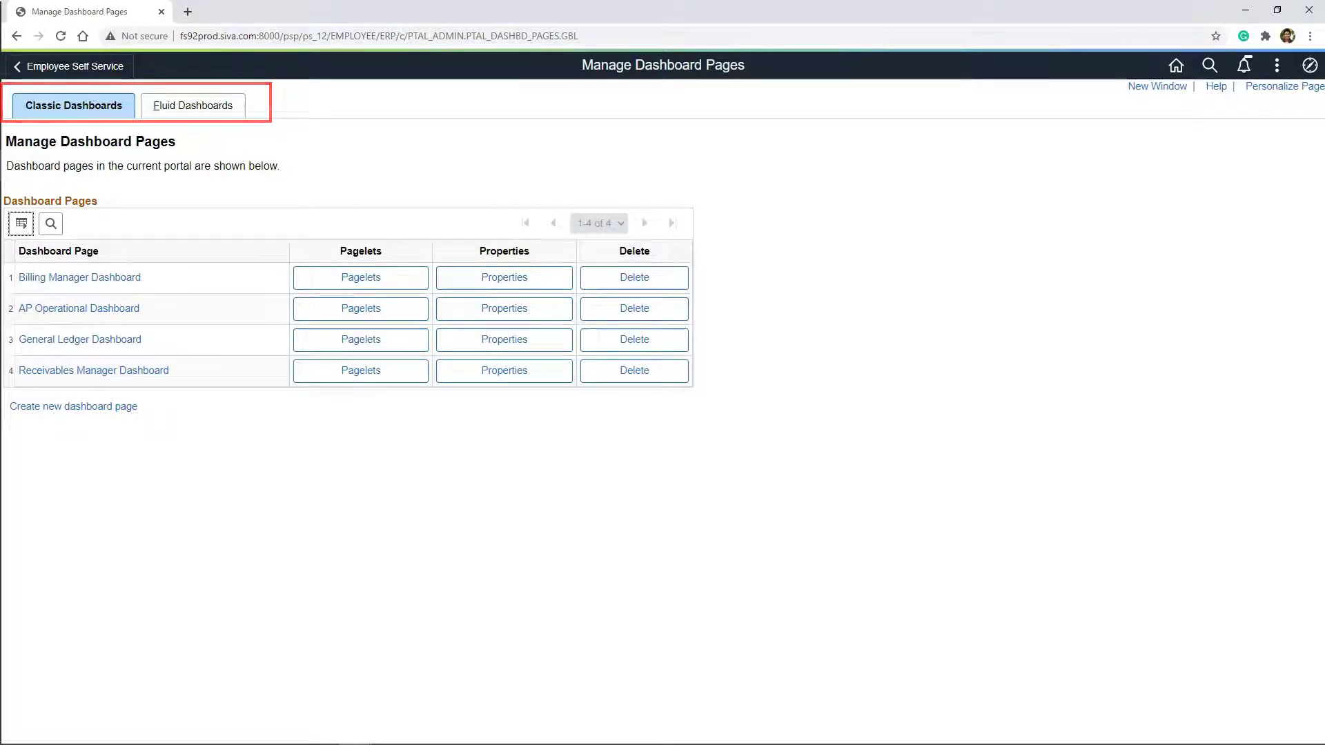
- Open the General Ledger Dashboard page definition and scroll through its pagelets
left_click(80, 339)
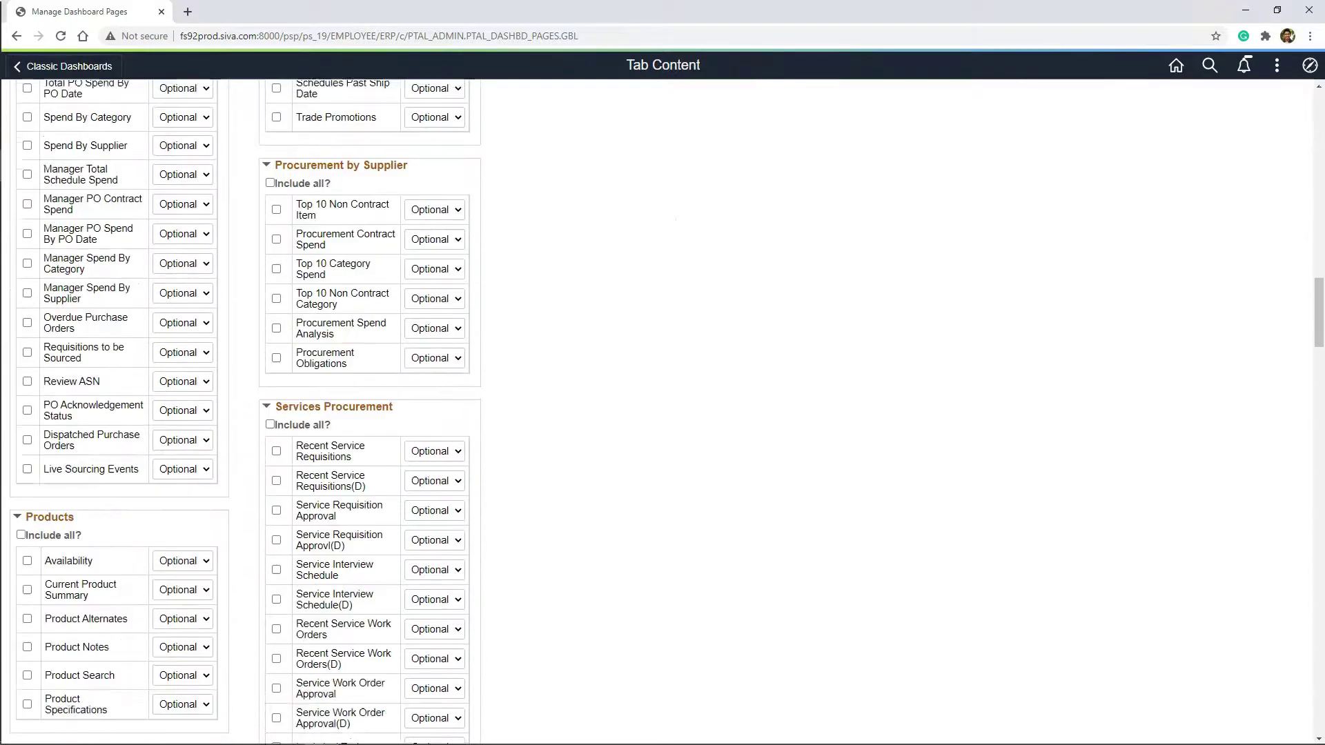
scroll(241, 414, "down", 20)
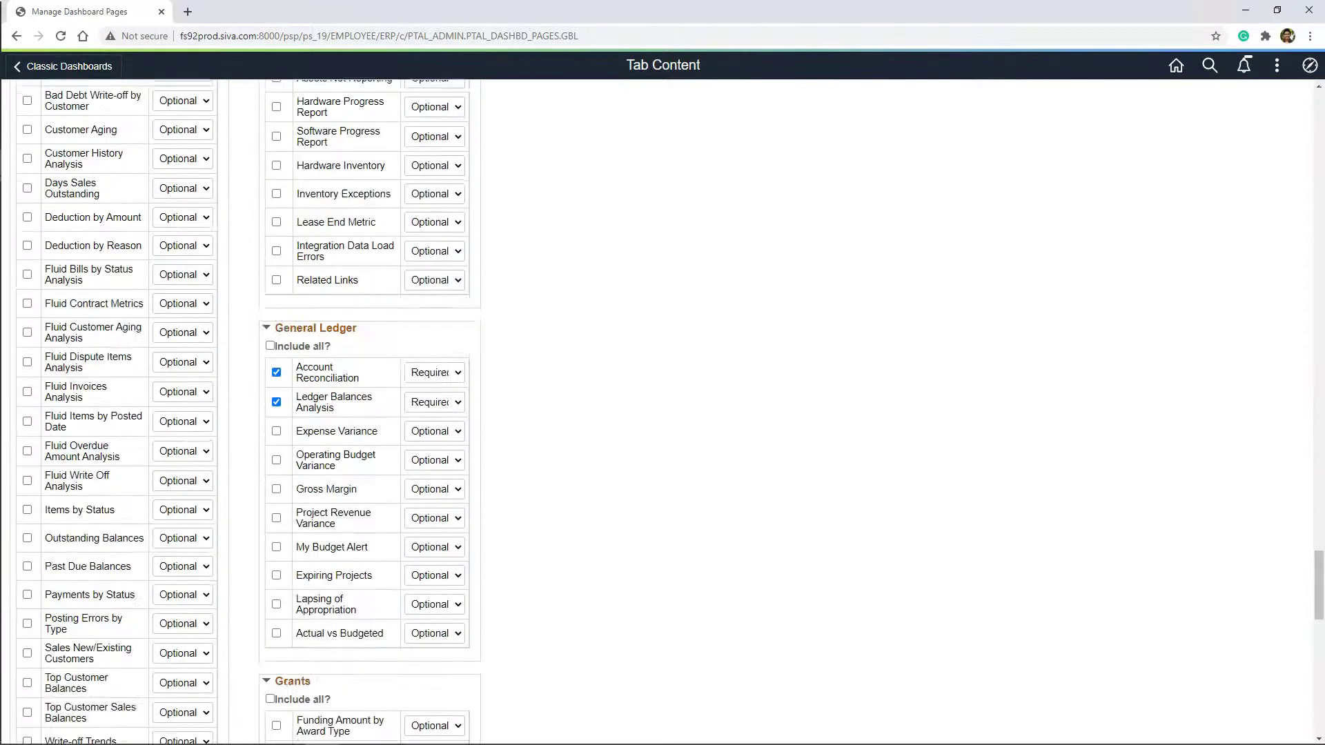
scroll(241, 414, "down", 2)
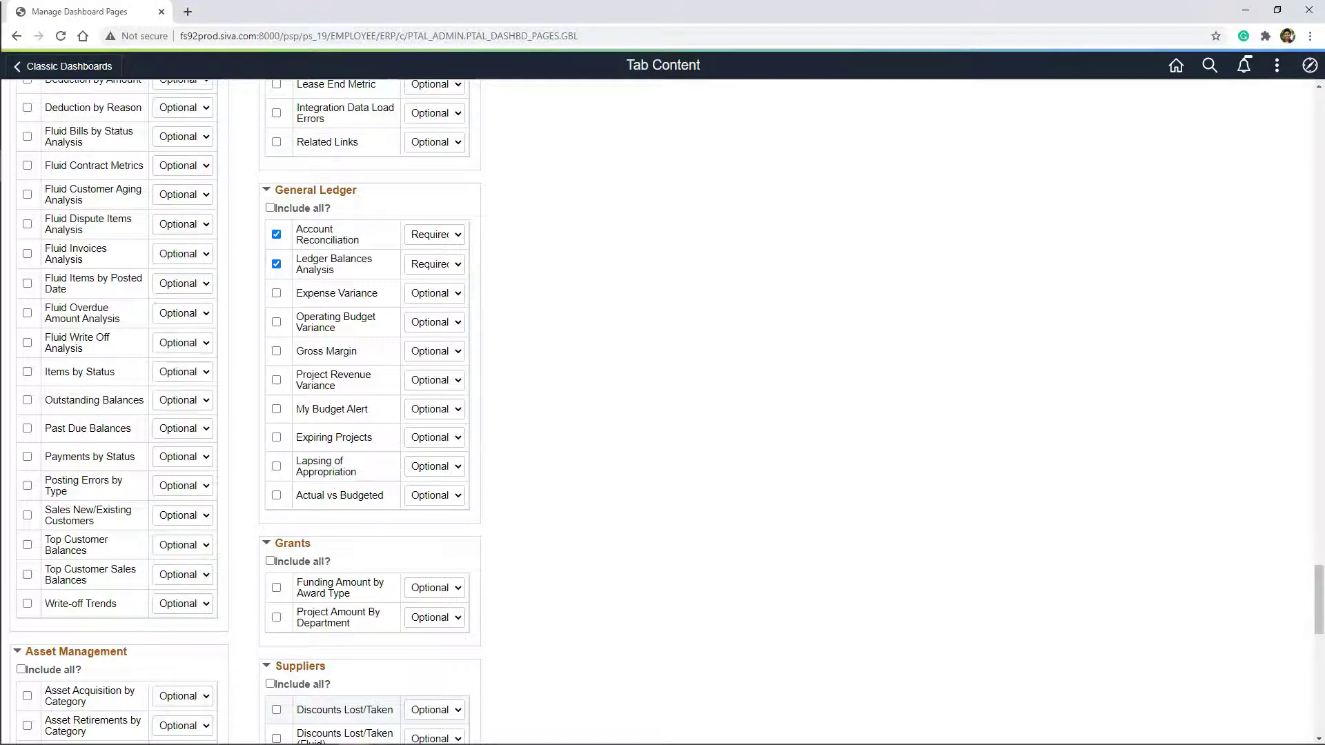
scroll(338, 402, "up", 2)
- Copy the Ledger Balances Analysis pagelet name and bring up the portal Navigator
triple_click(319, 402)
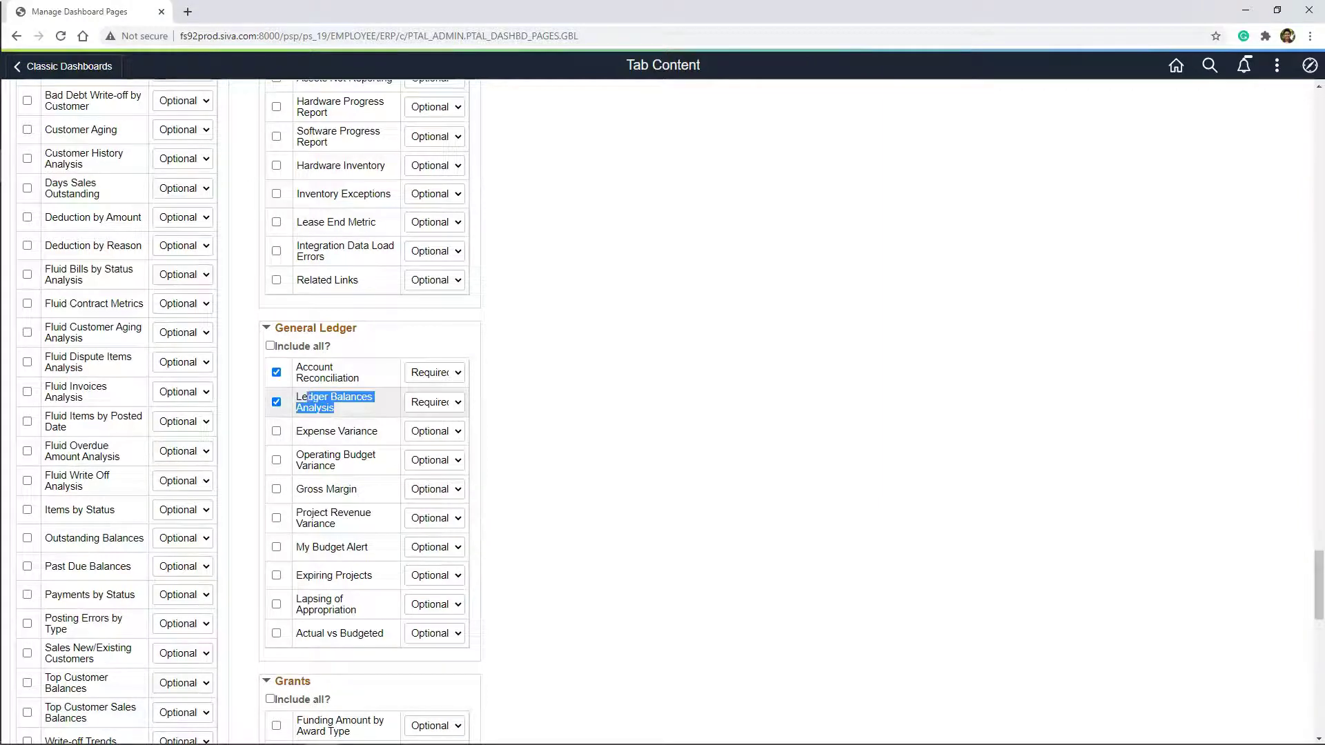
right_click(319, 403)
left_click(347, 407)
left_click(1310, 65)
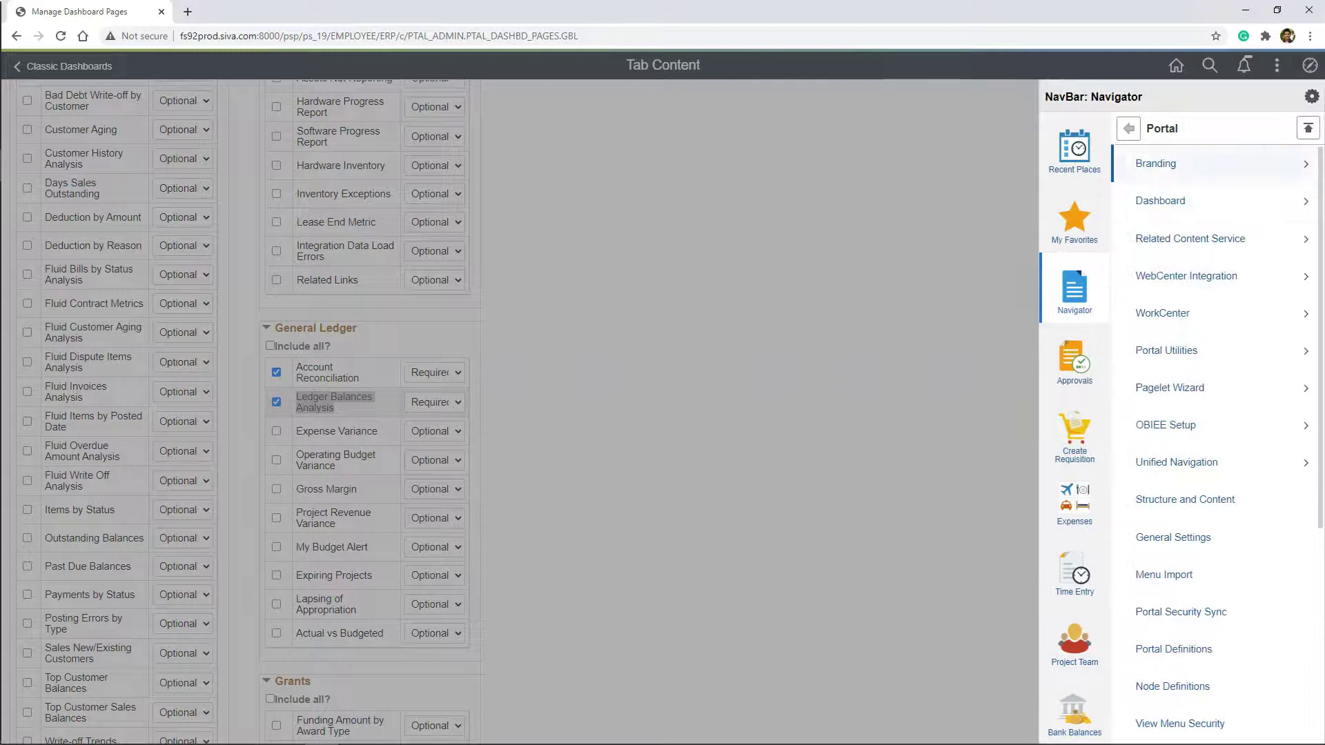
- Find Ledger Balances Analysis in the Pagelet Wizard and step through to its Display Options
left_click(1170, 387)
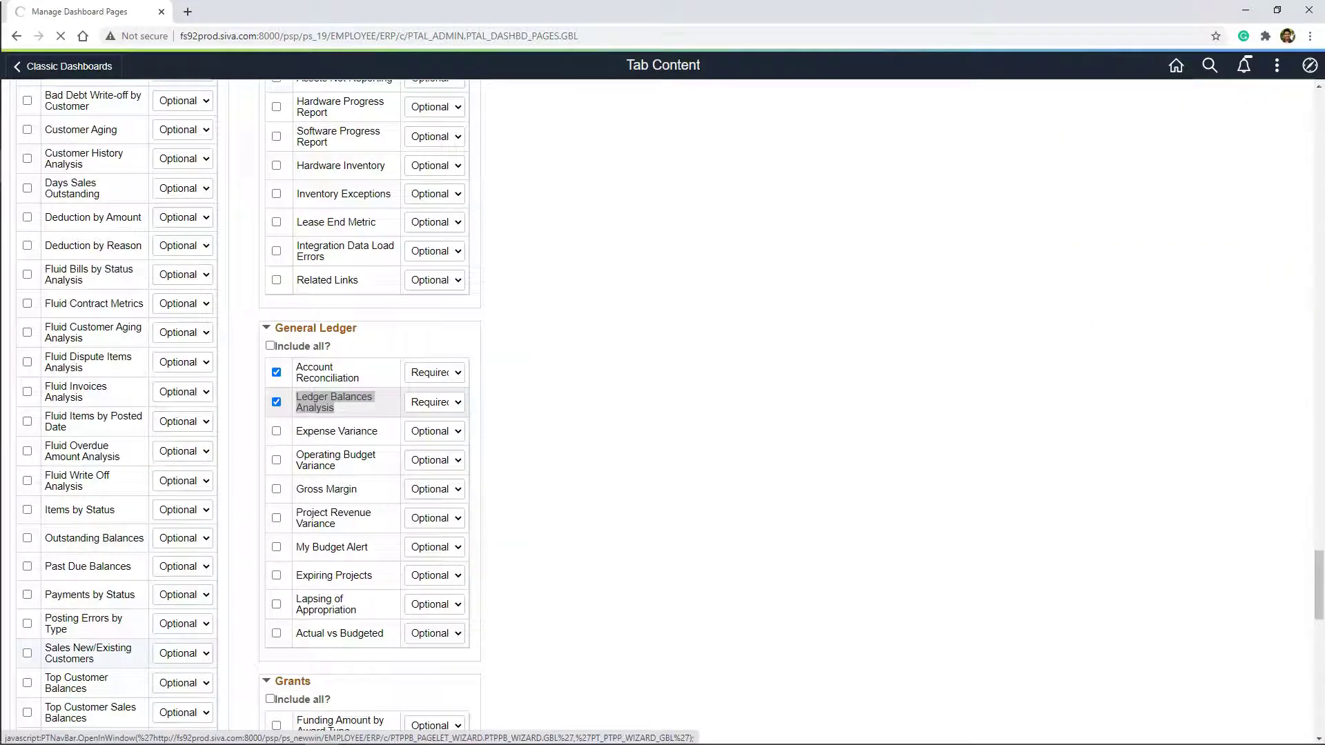
key("Return")
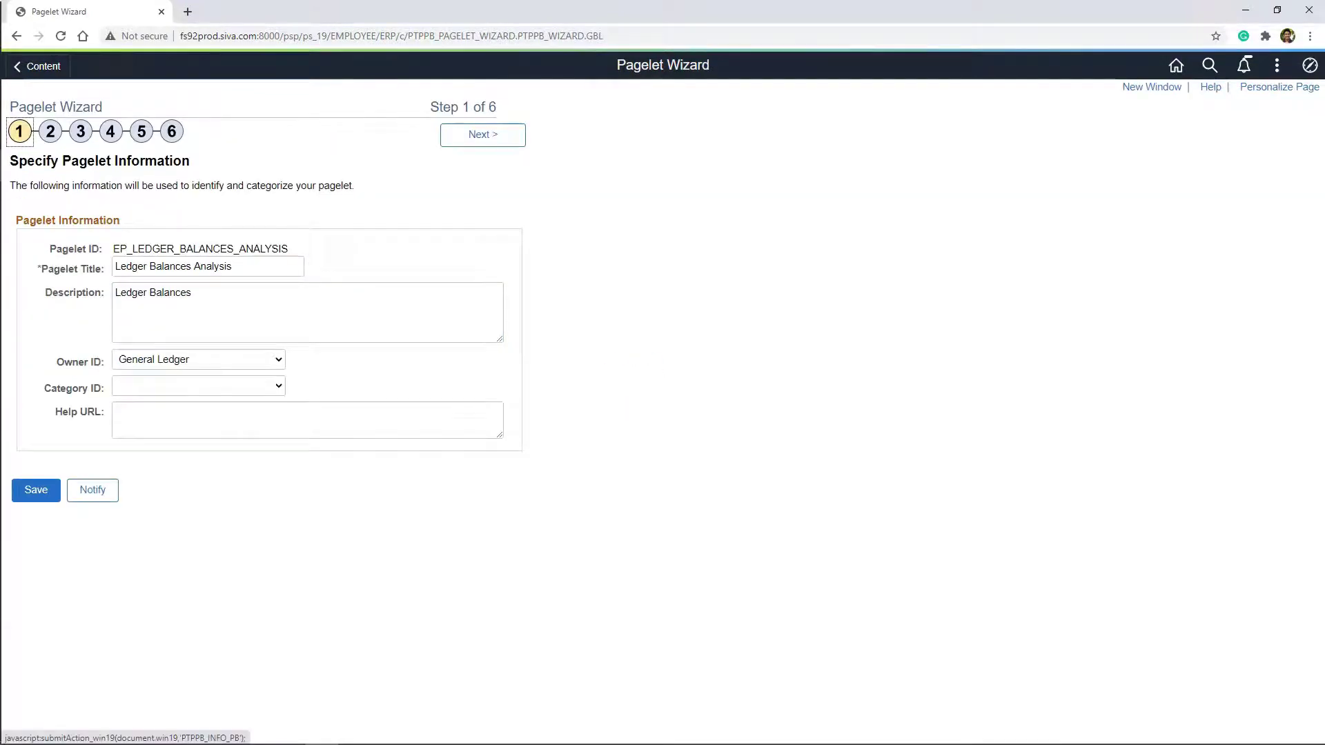
left_click(483, 135)
left_click(164, 228)
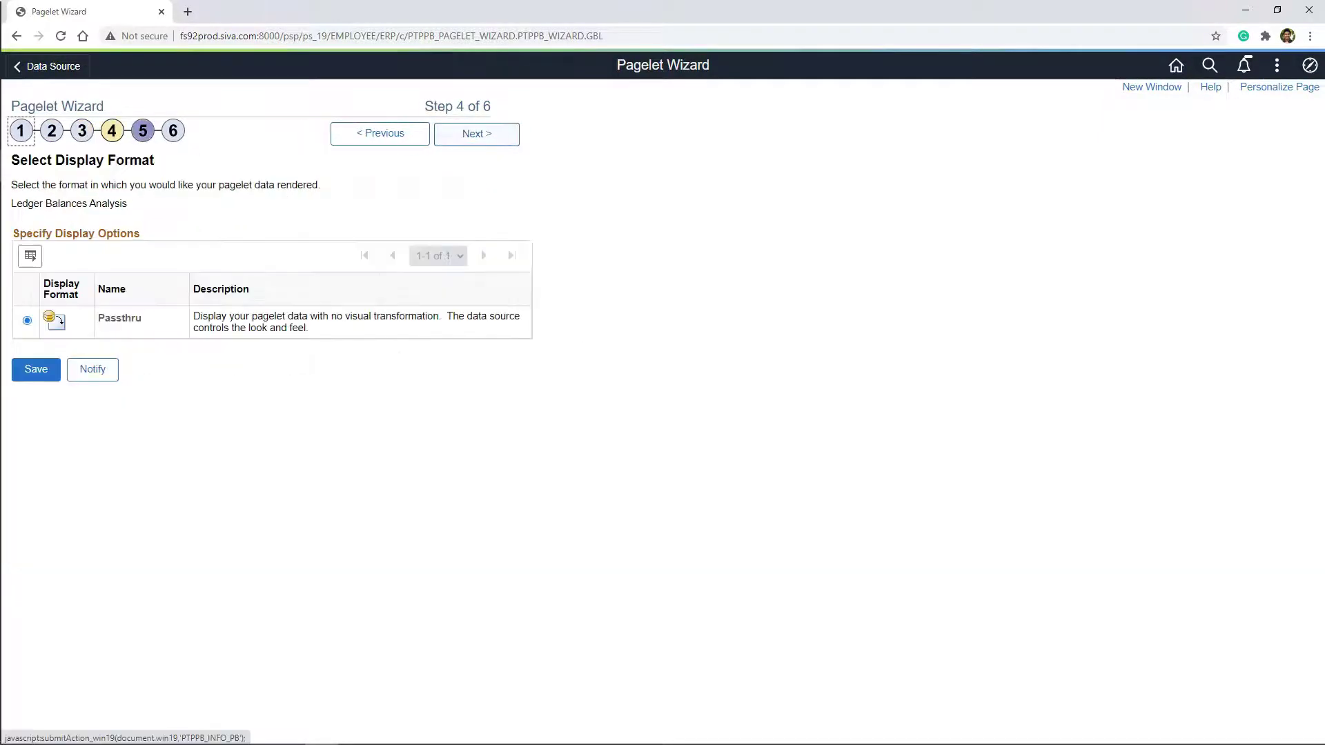
left_click(476, 134)
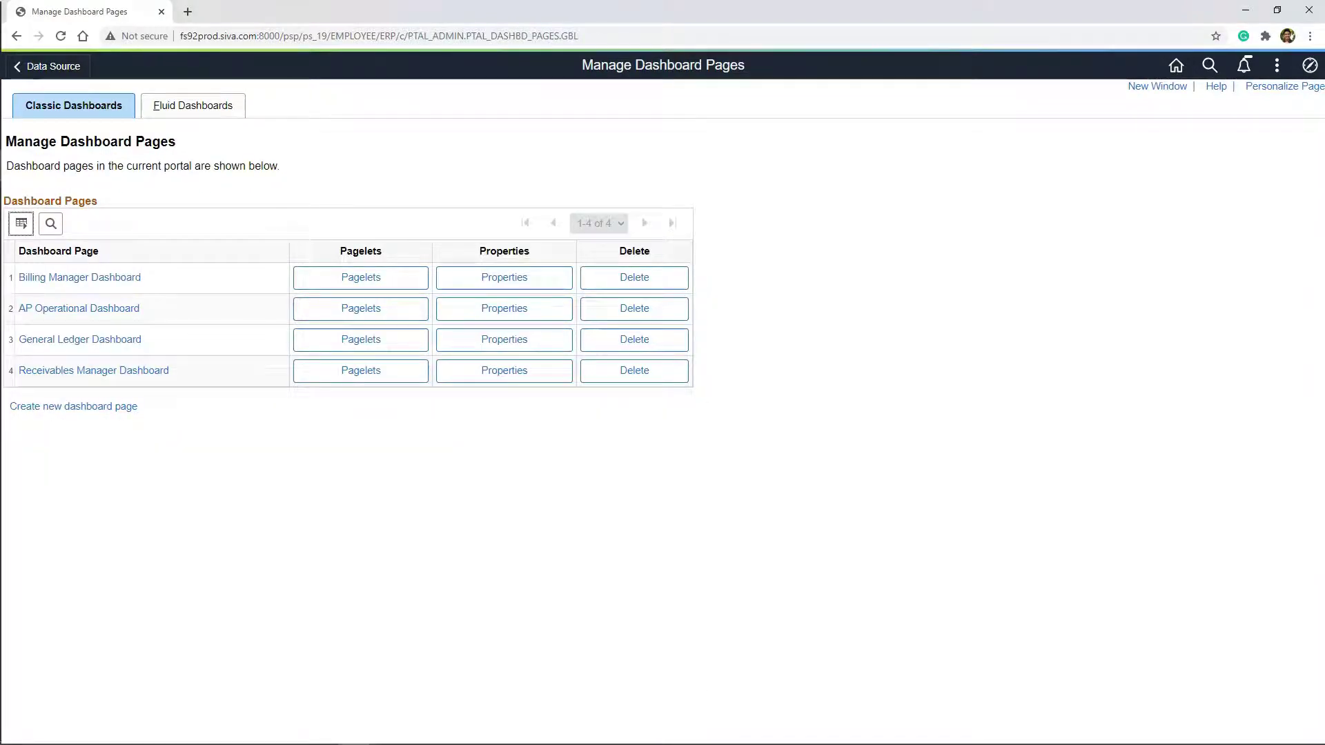
- Include the PeopleSoft Developer pagelet in the General Ledger Dashboard's pagelets and save
left_click(360, 339)
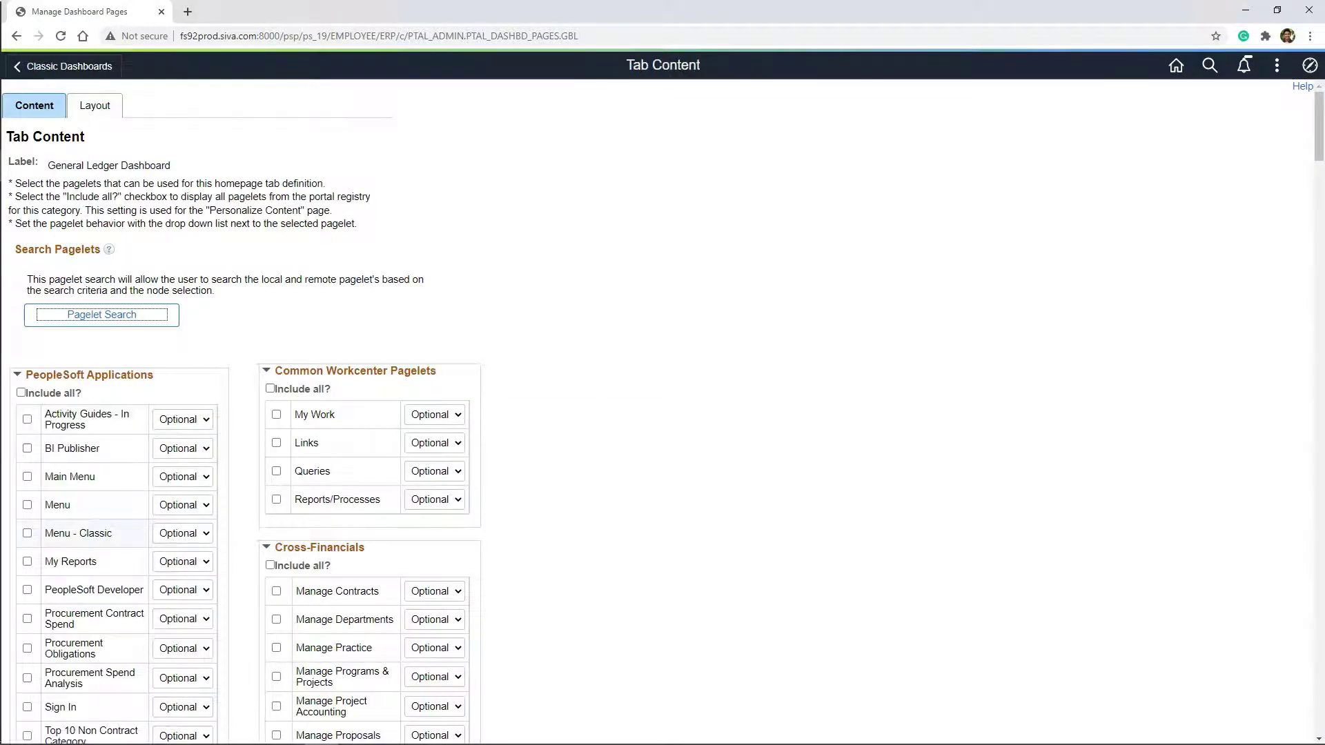
scroll(662, 414, "down", 1)
left_click(27, 521)
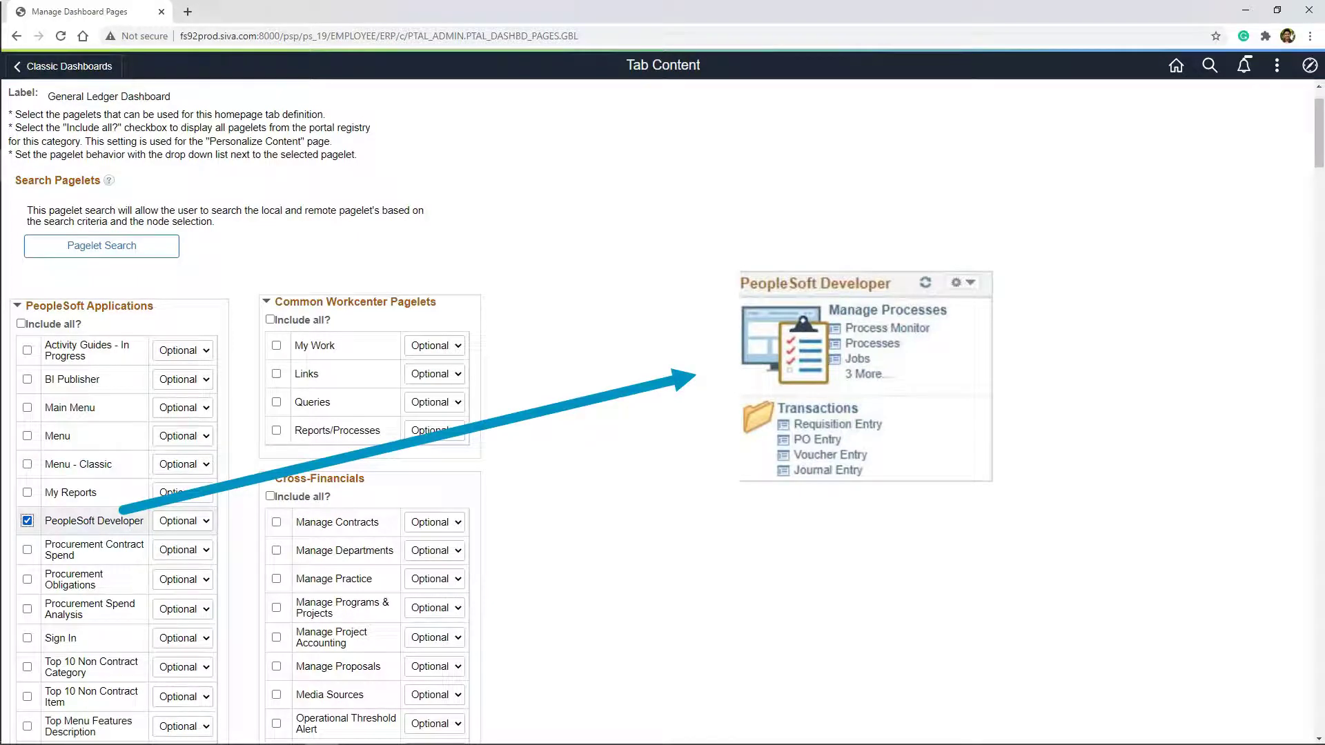
scroll(663, 414, "down", 20)
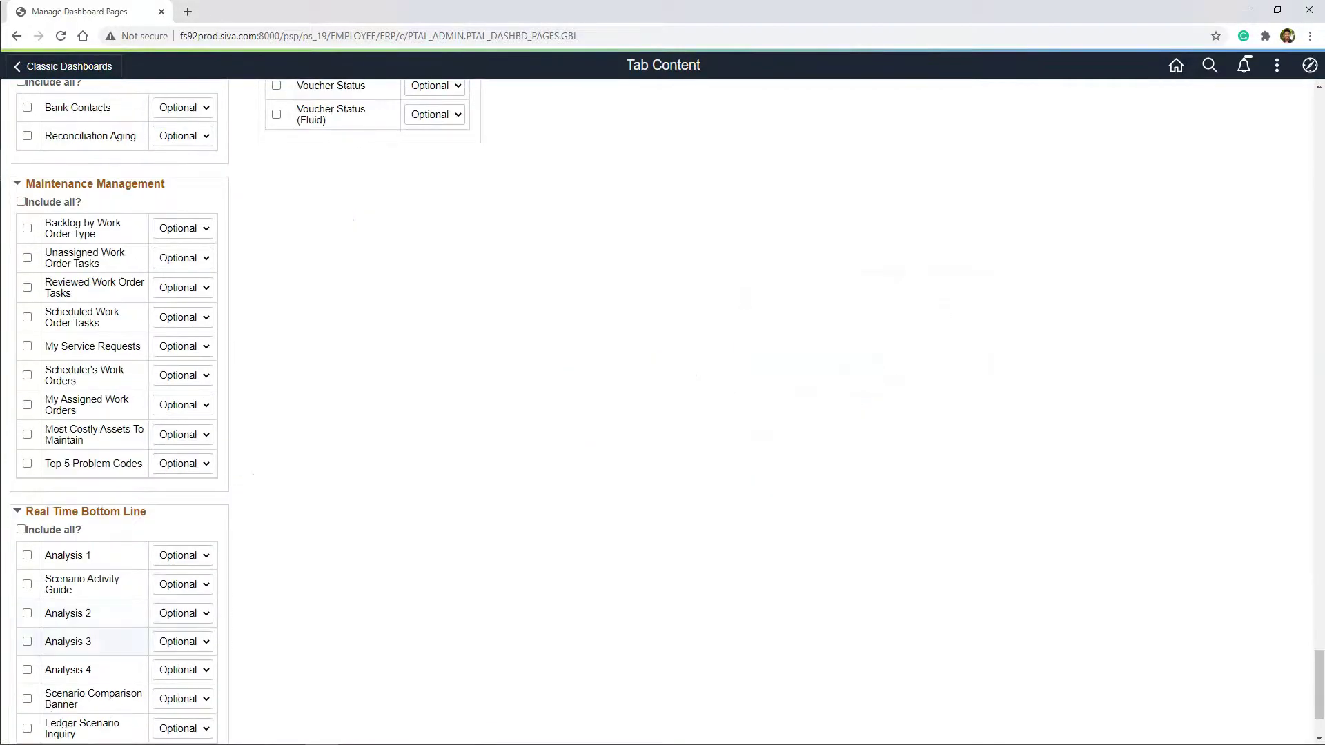
left_click(32, 700)
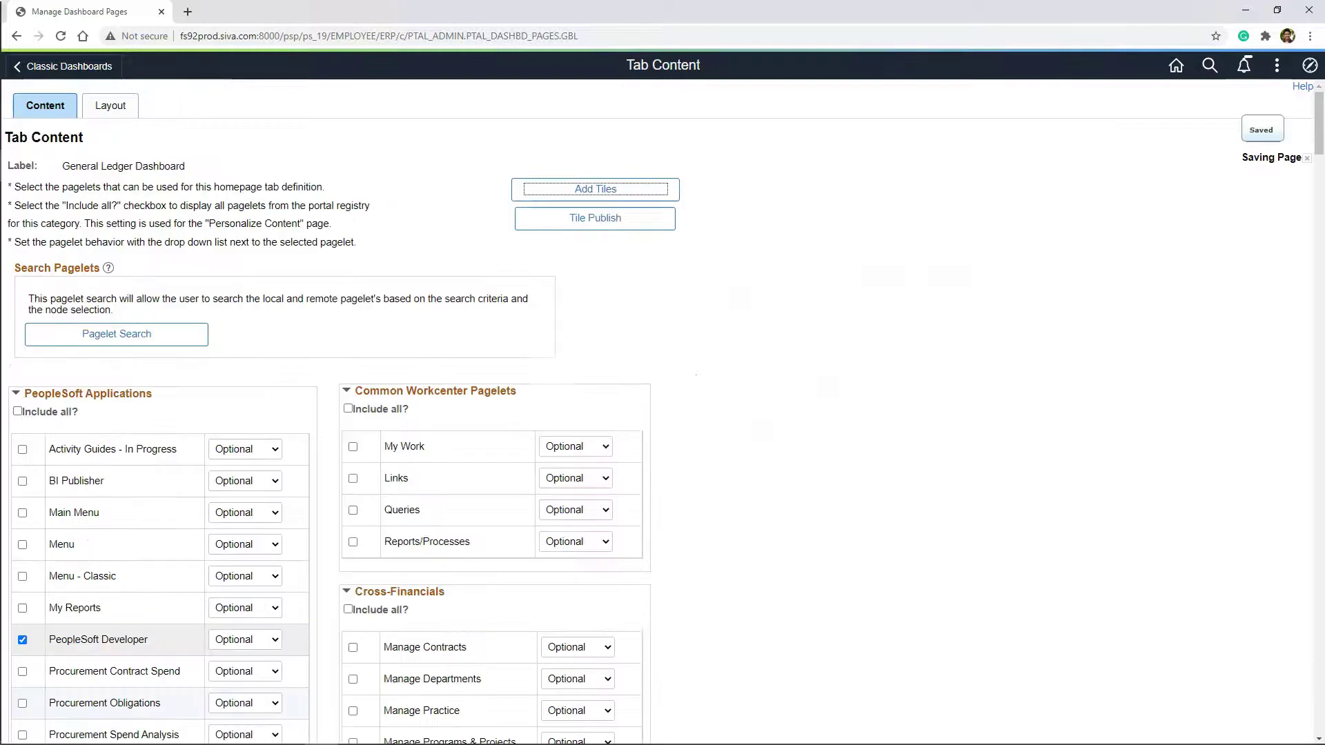
- Turn on PeopleSoft Developer in the General Ledger Dashboard's Personalize Content and save
left_click(80, 339)
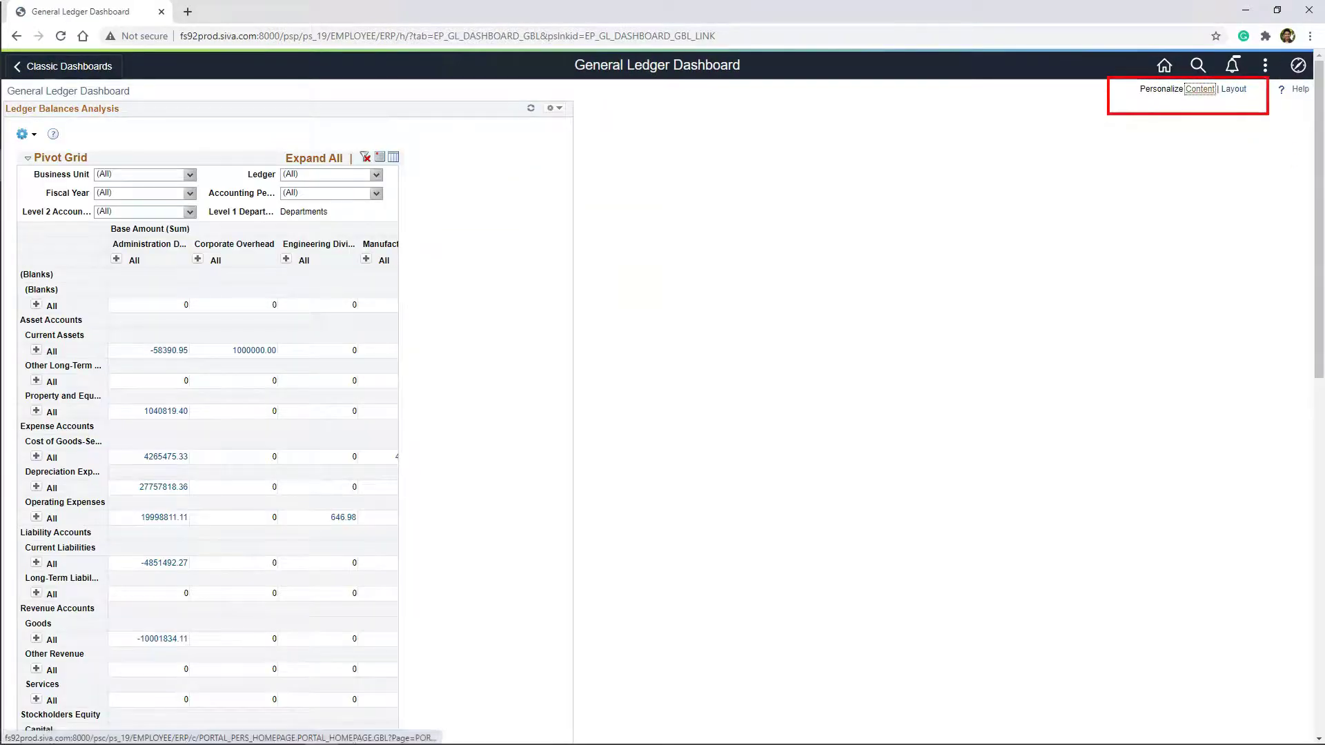
left_click(1200, 89)
left_click(416, 430)
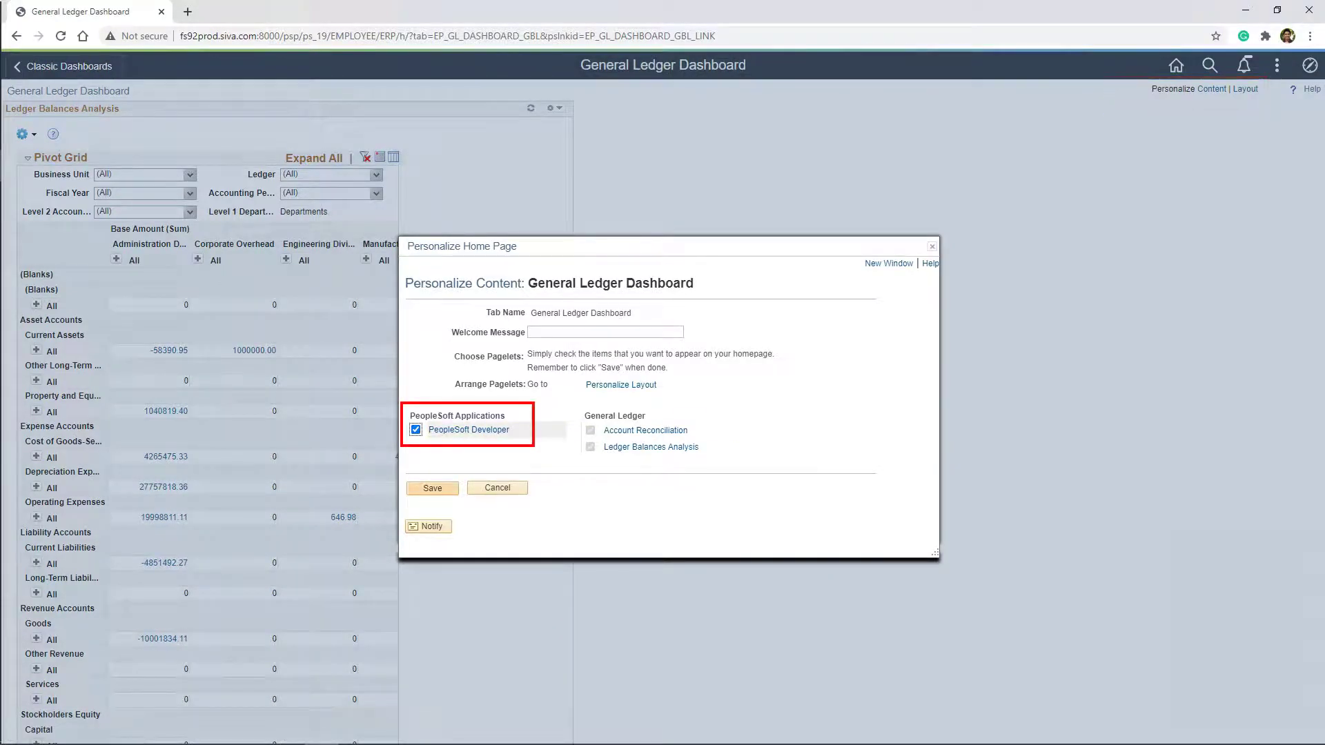
left_click(432, 488)
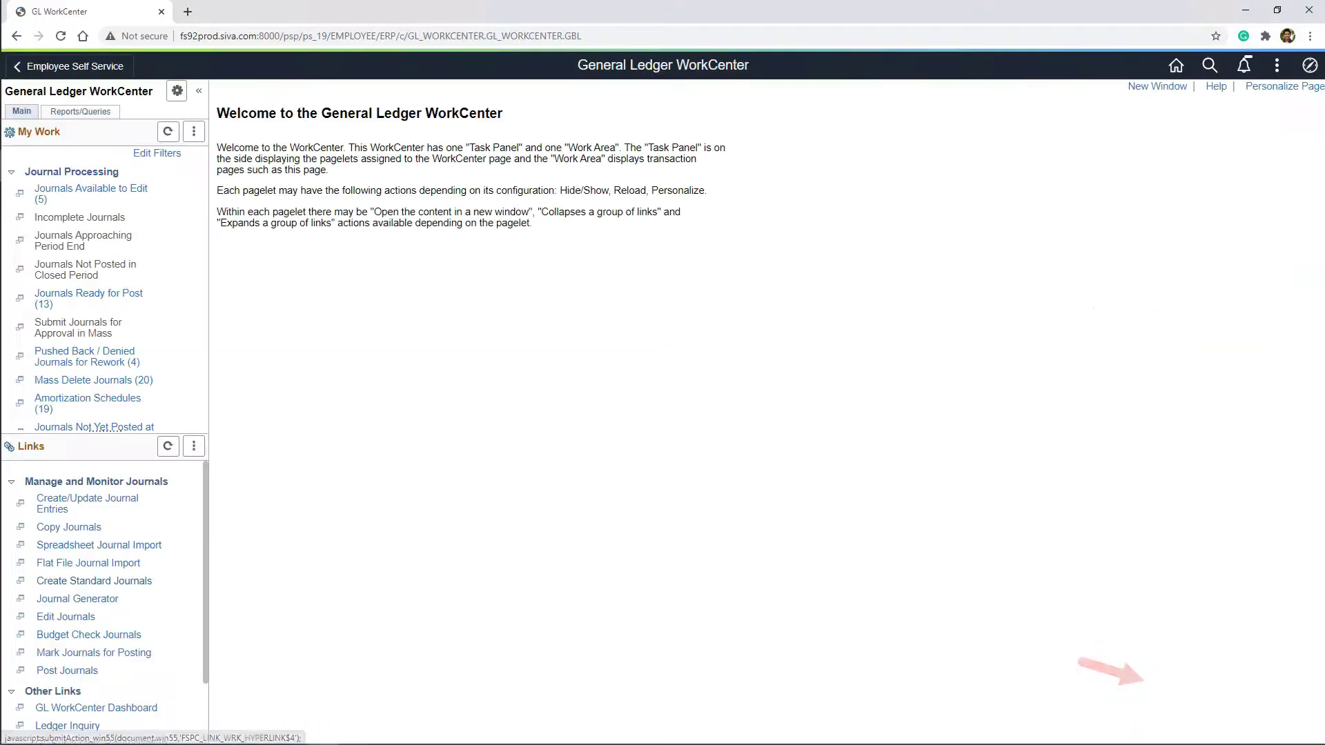
- Scroll the WorkCenter's My Work pagelet, showing Journals Available to Edit (5) and Ready for Post (13), and its Links pagelet
scroll(108, 603, "down", 2)
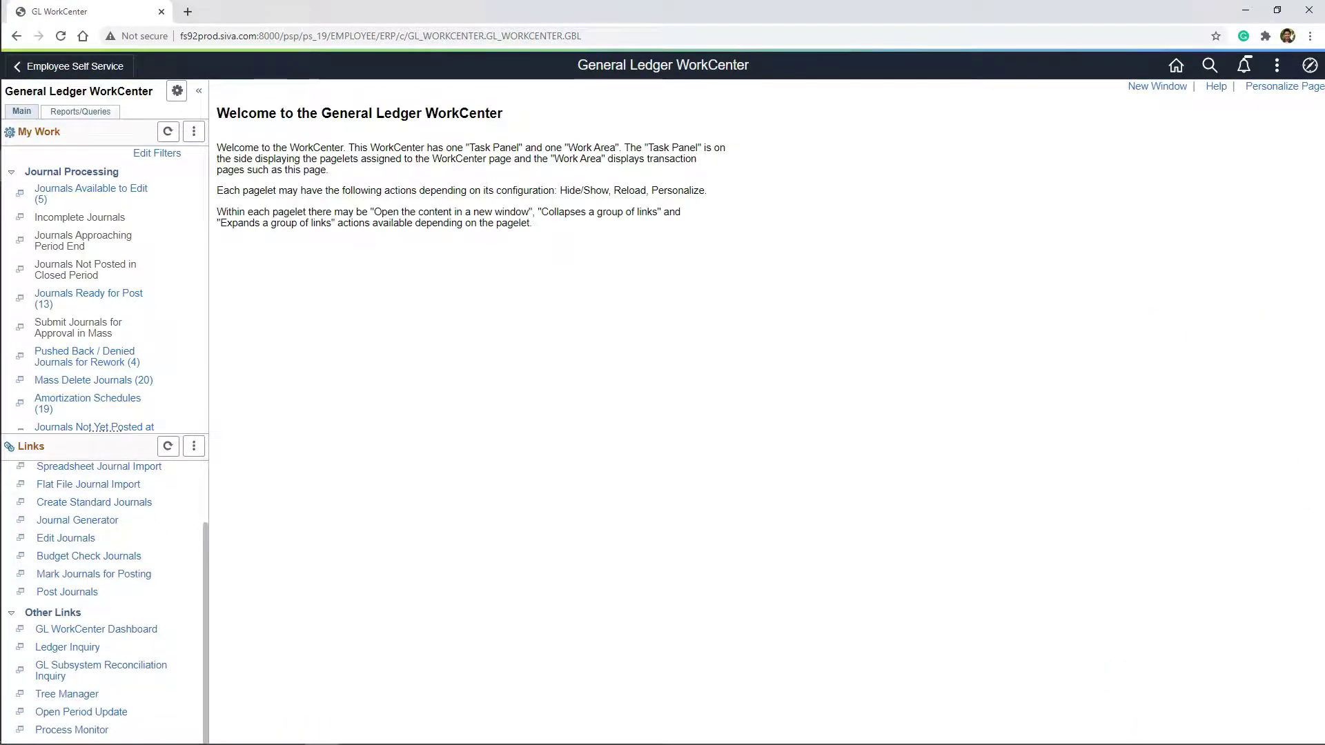
scroll(104, 588, "up", 2)
scroll(104, 600, "down", 2)
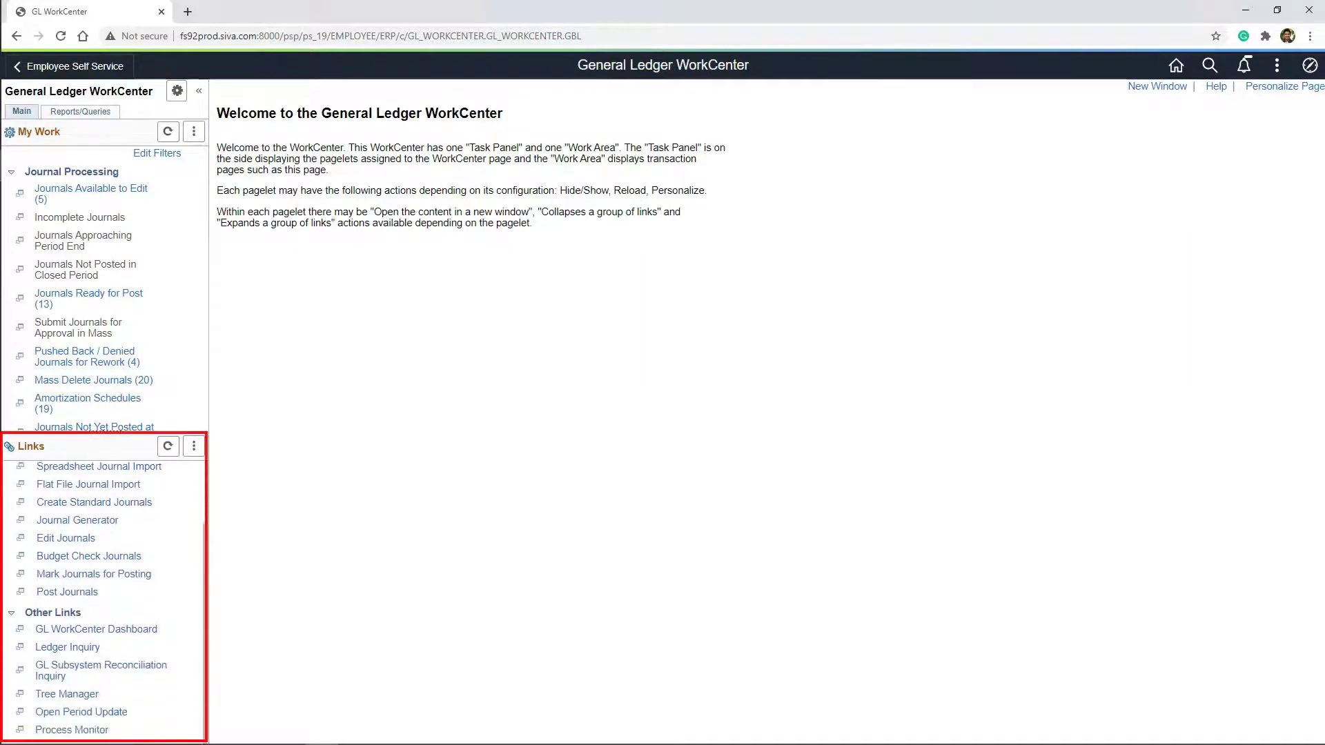
scroll(104, 600, "up", 2)
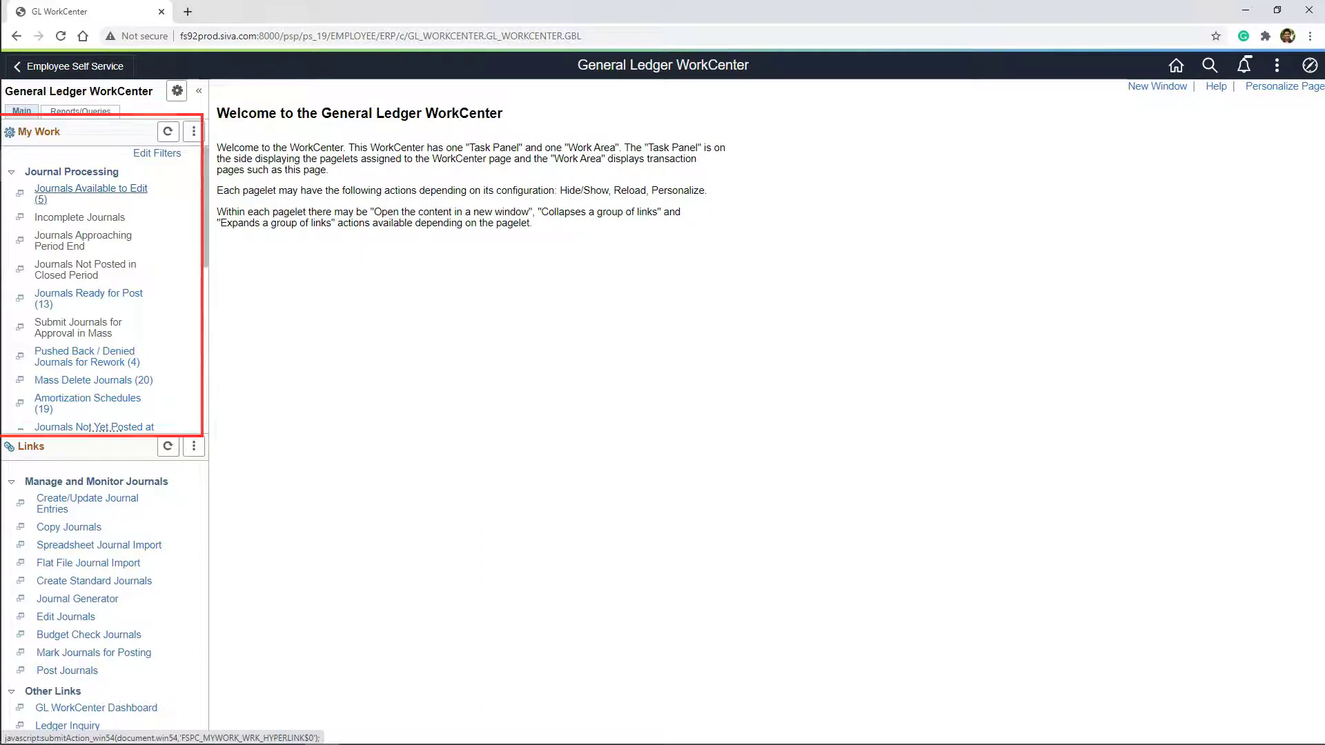
scroll(103, 287, "down", 3)
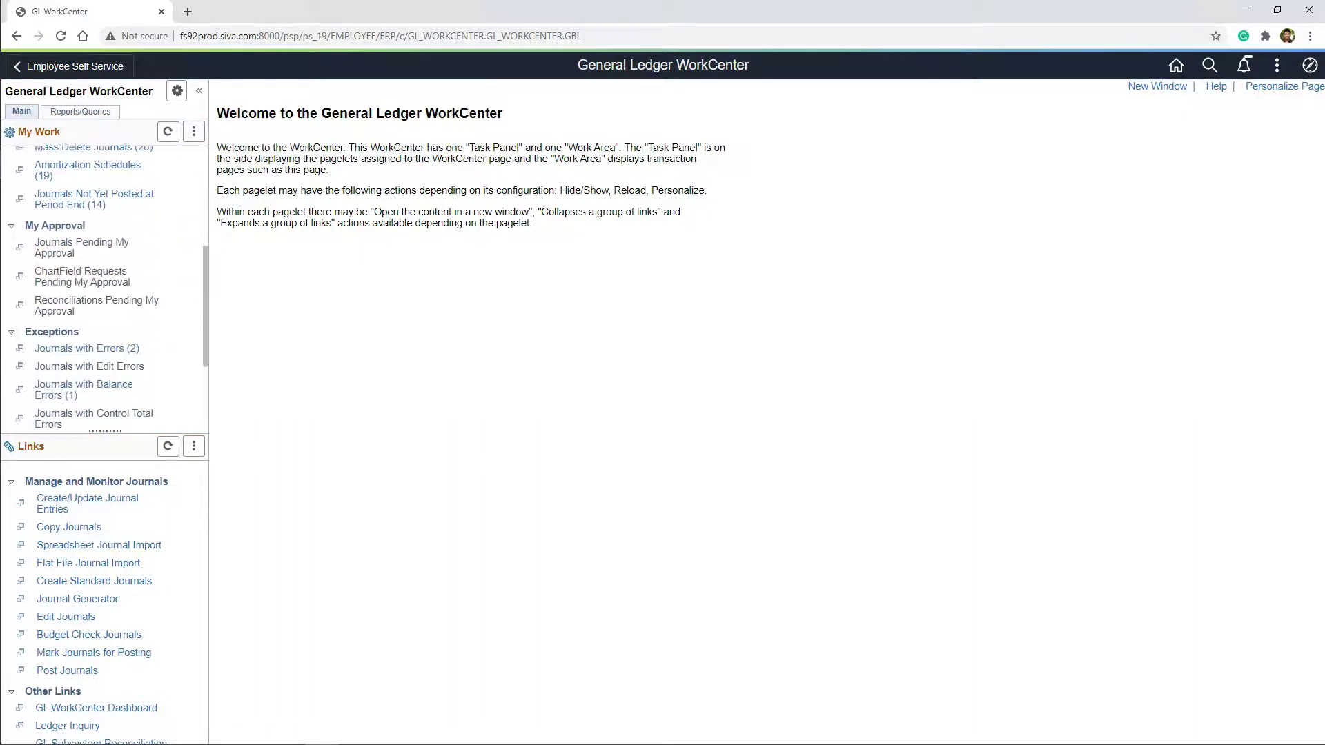
scroll(103, 286, "down", 2)
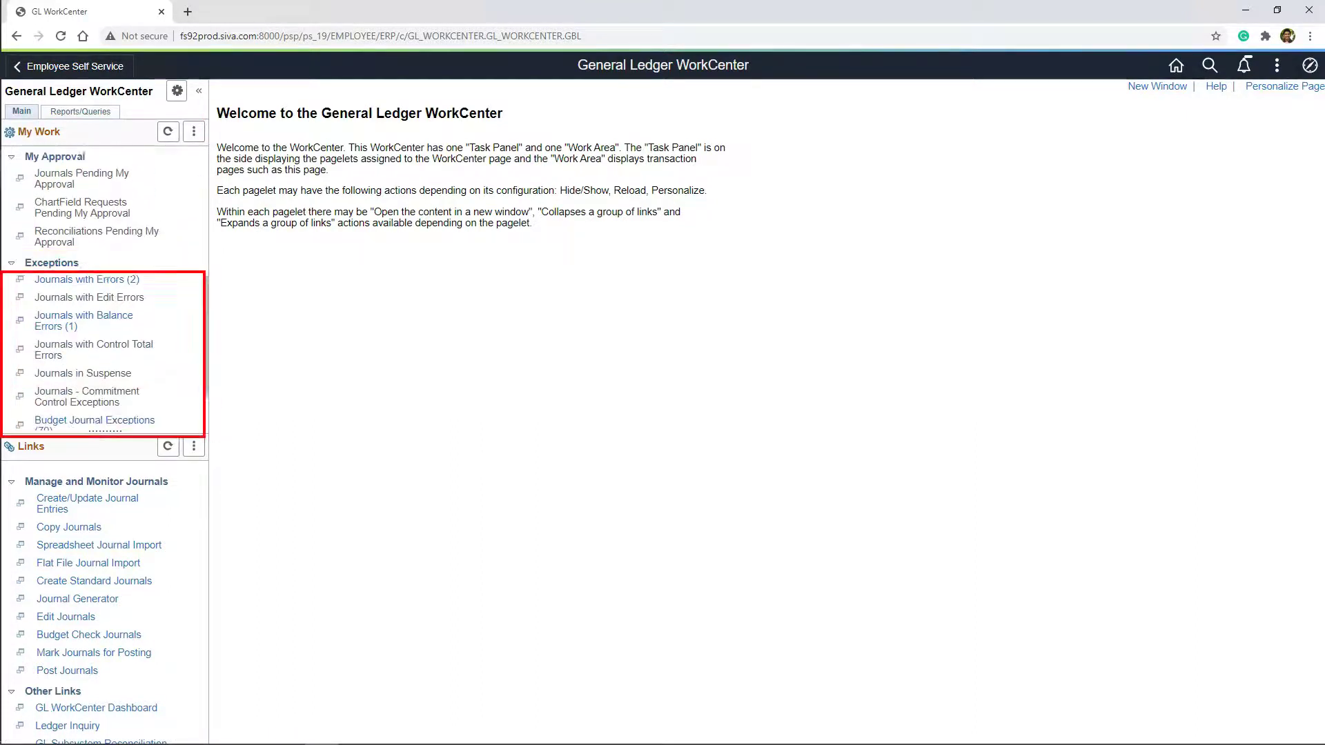
scroll(103, 287, "up", 5)
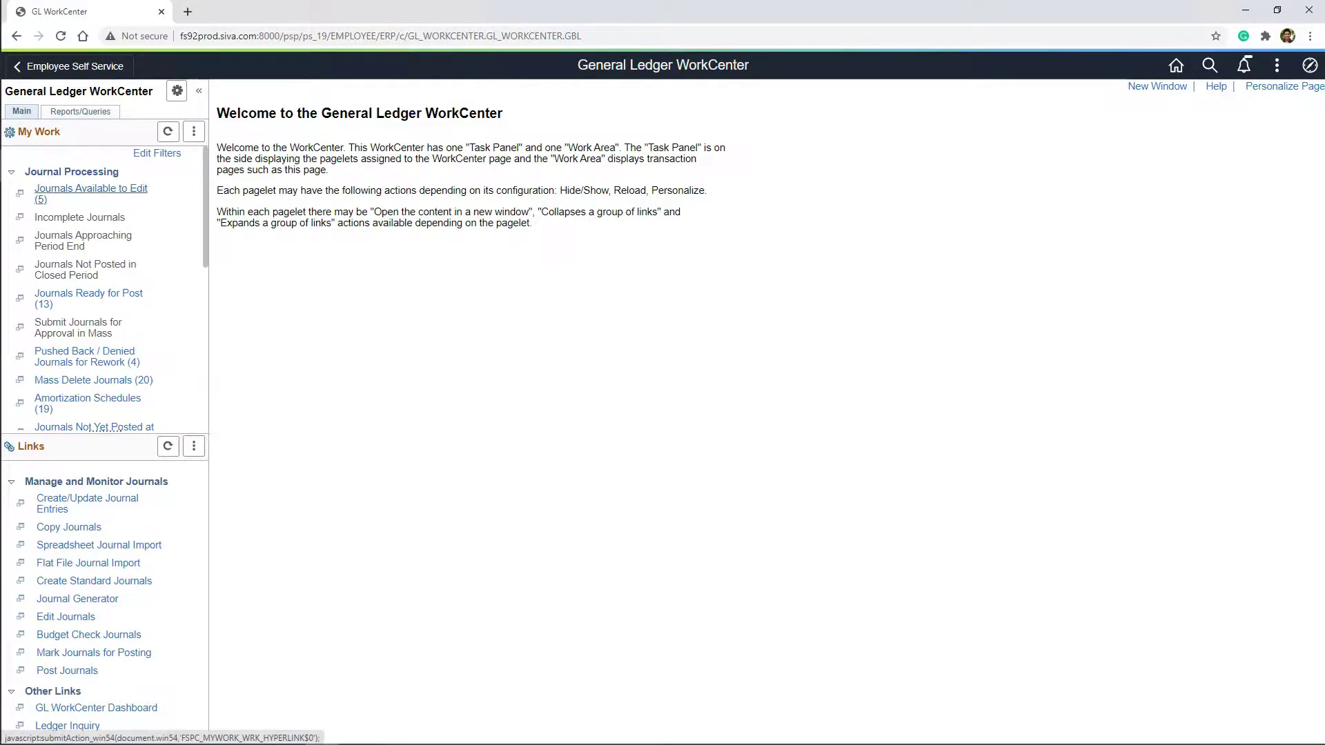
left_click(90, 189)
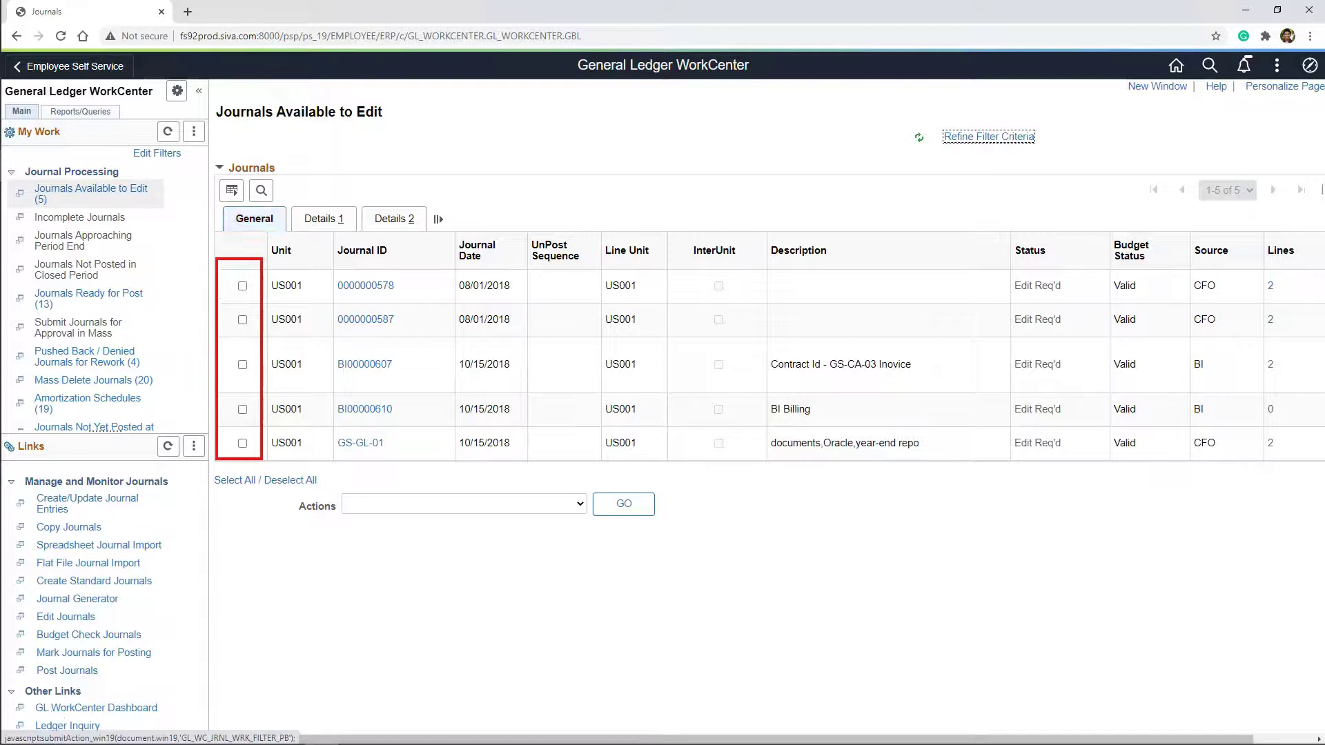
left_click(242, 285)
left_click(243, 320)
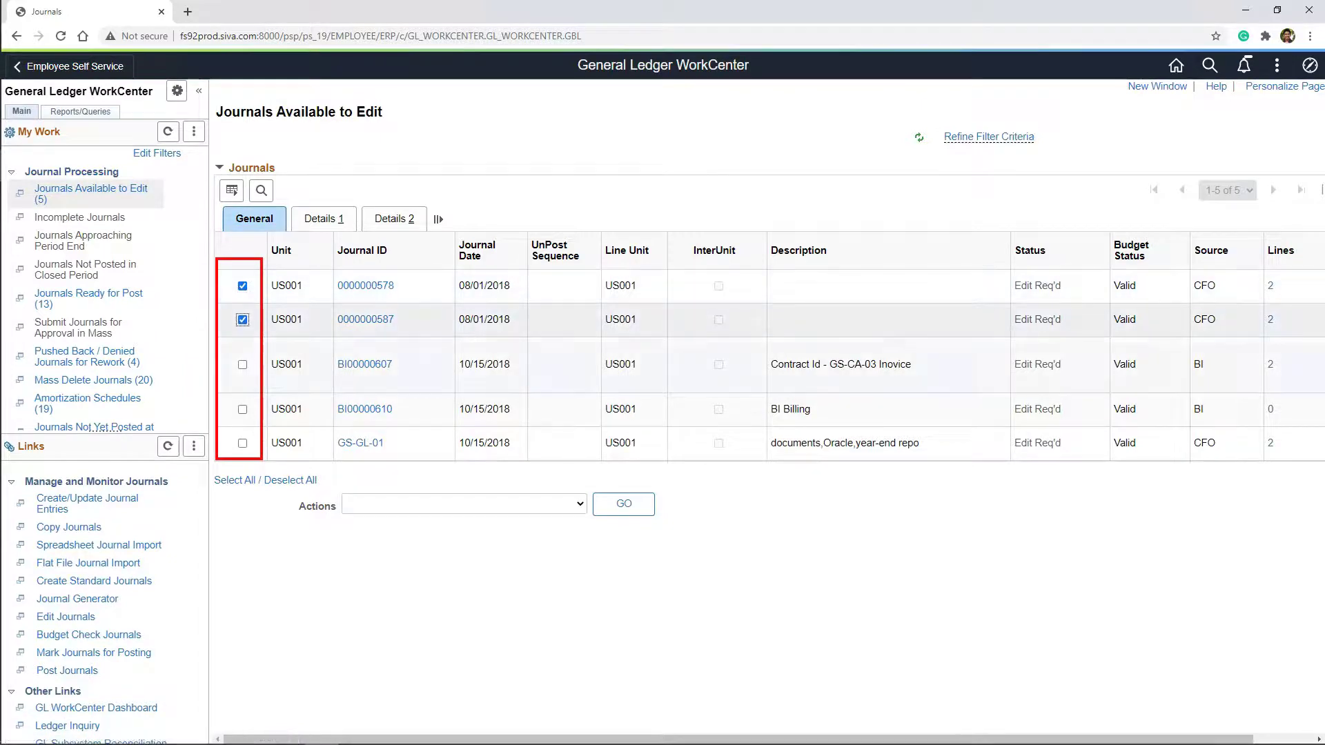
left_click(242, 365)
left_click(242, 409)
left_click(242, 444)
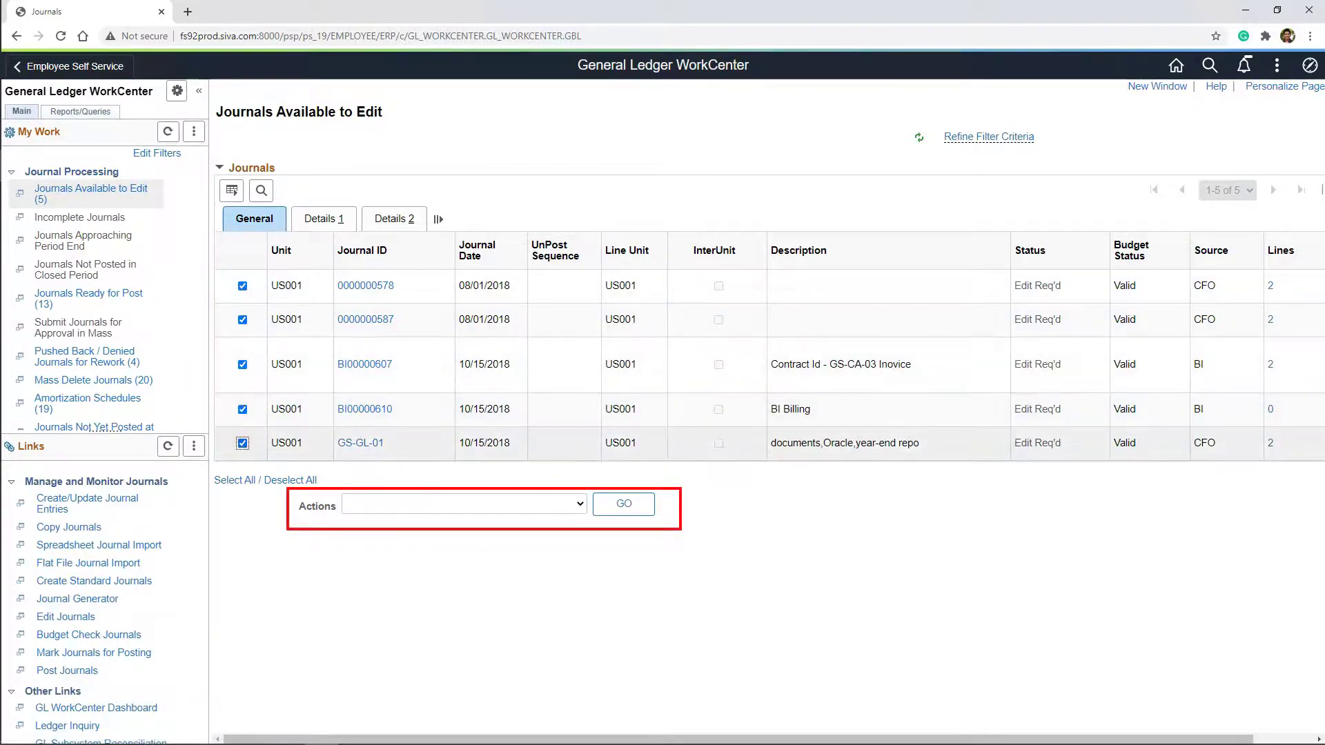
- Choose the Edit Journals action and switch the side panel to Reports/Queries
left_click(464, 504)
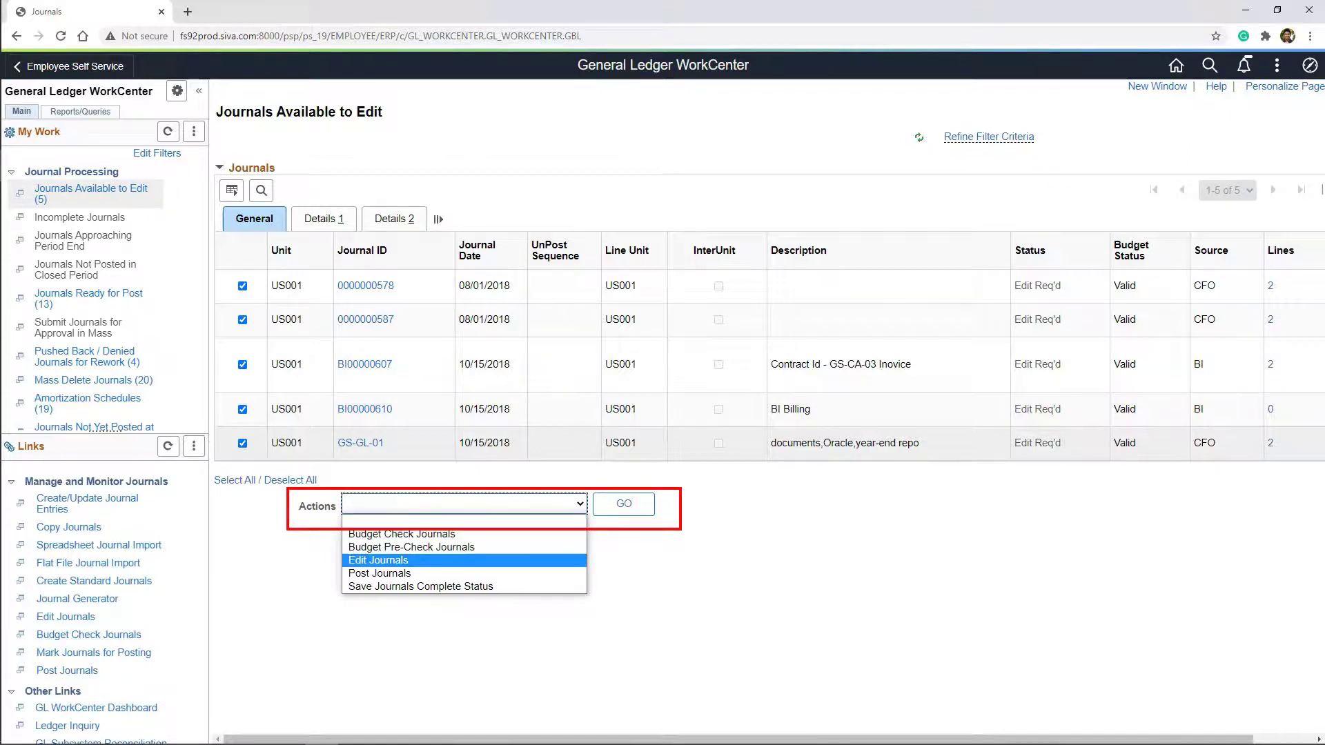
key("Return")
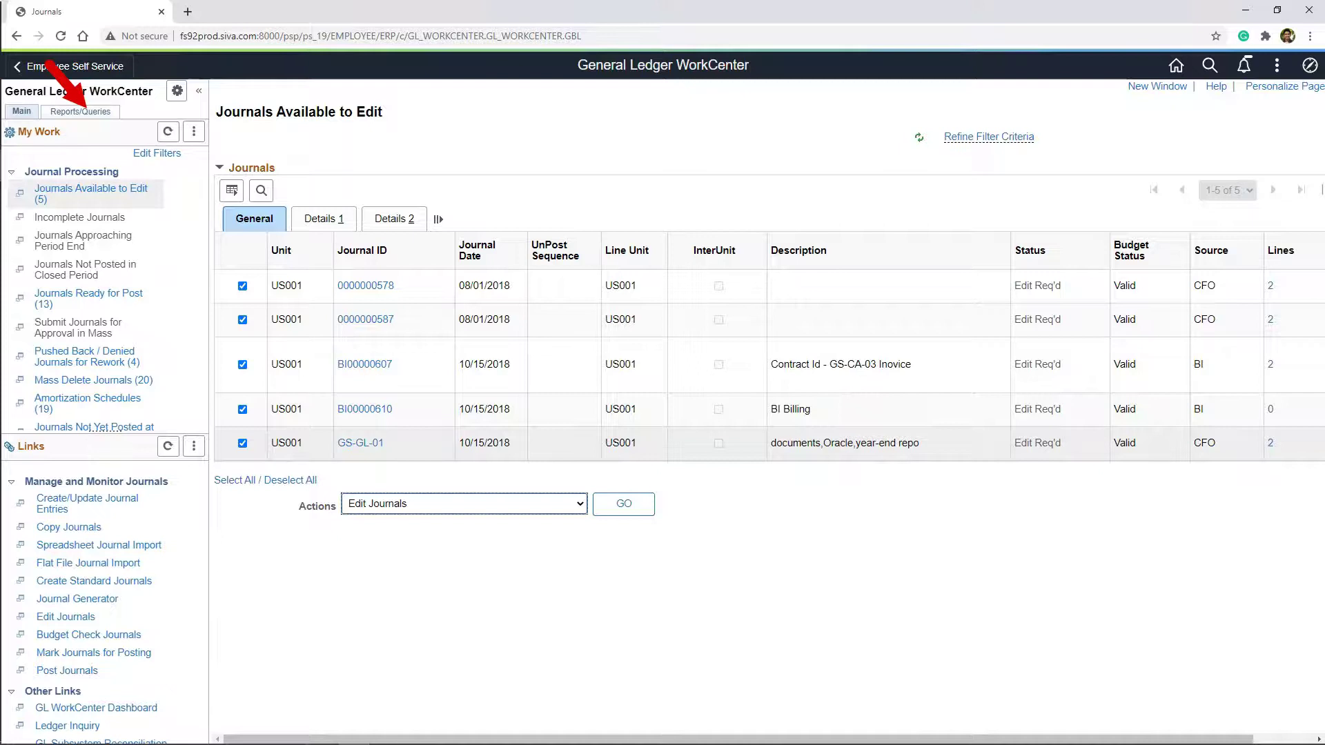
left_click(82, 111)
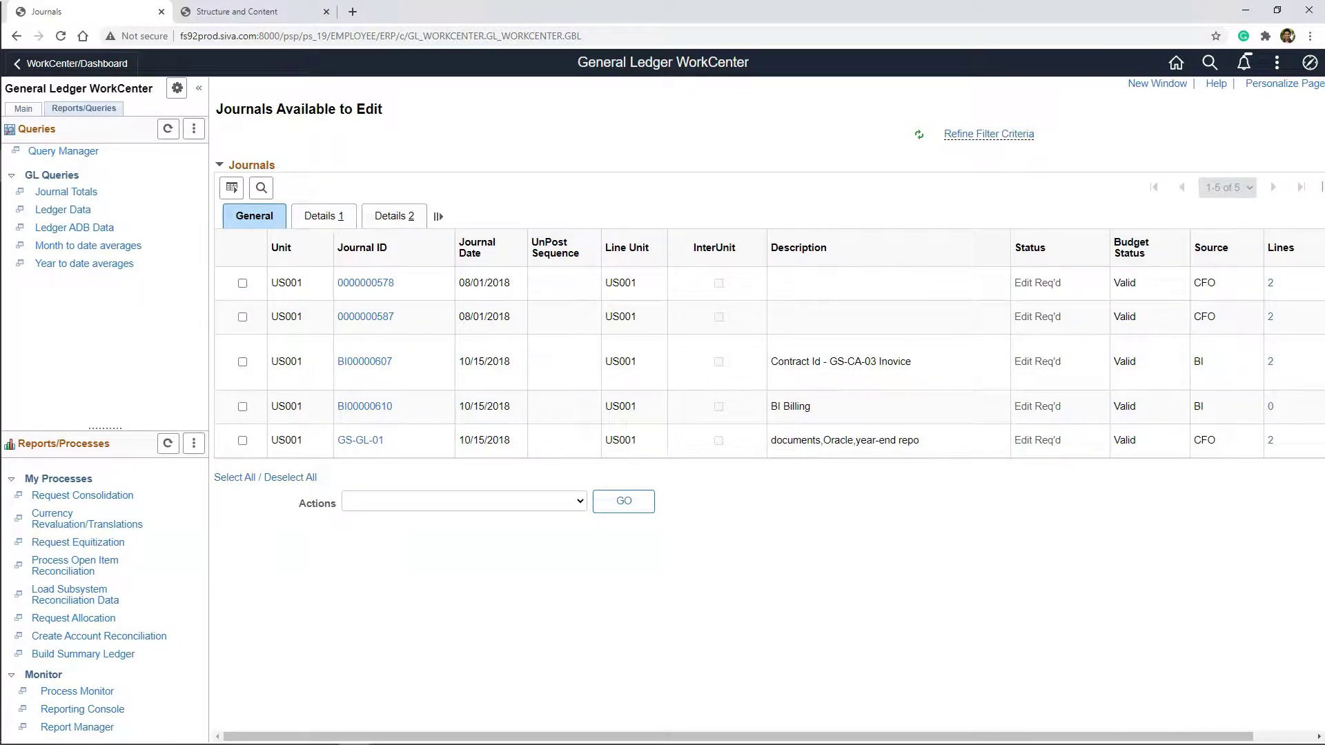
- Open the WorkCenter configuration page and show all its pagelet groups together
left_click(178, 88)
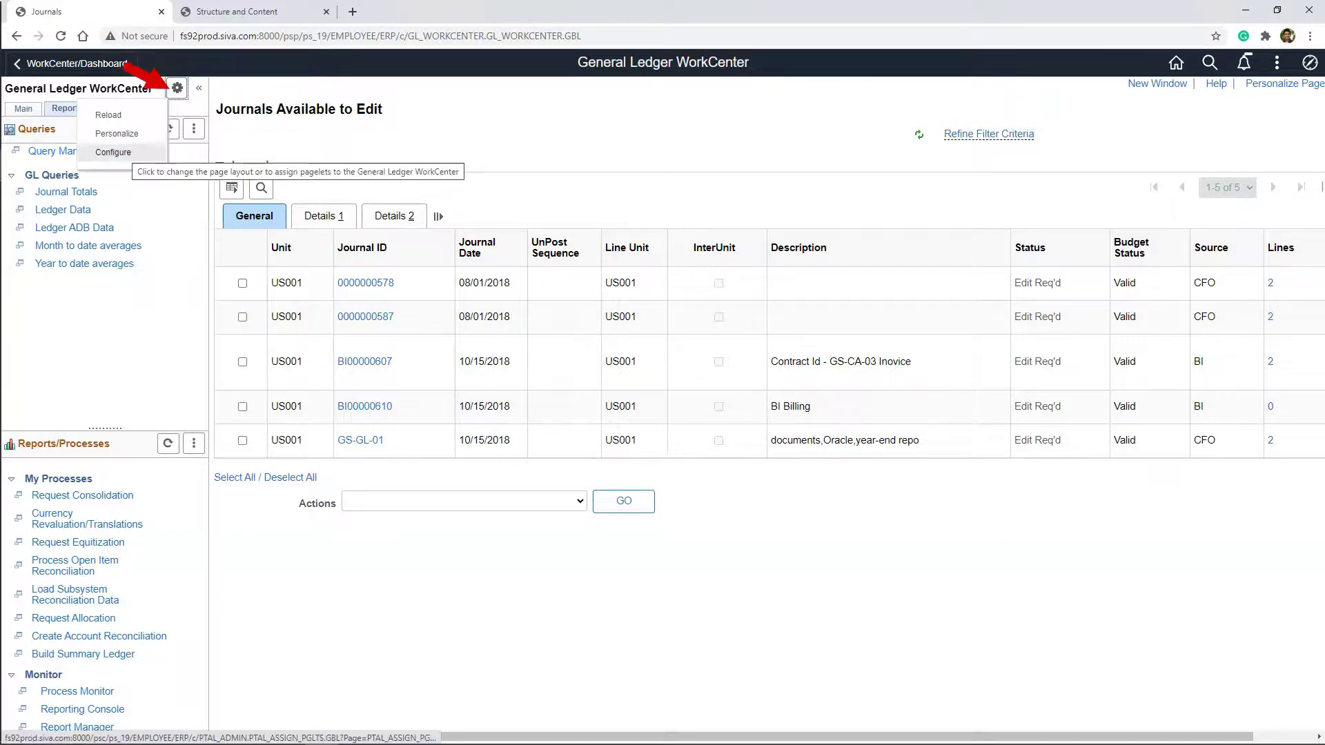
left_click(113, 152)
scroll(618, 410, "down", 2)
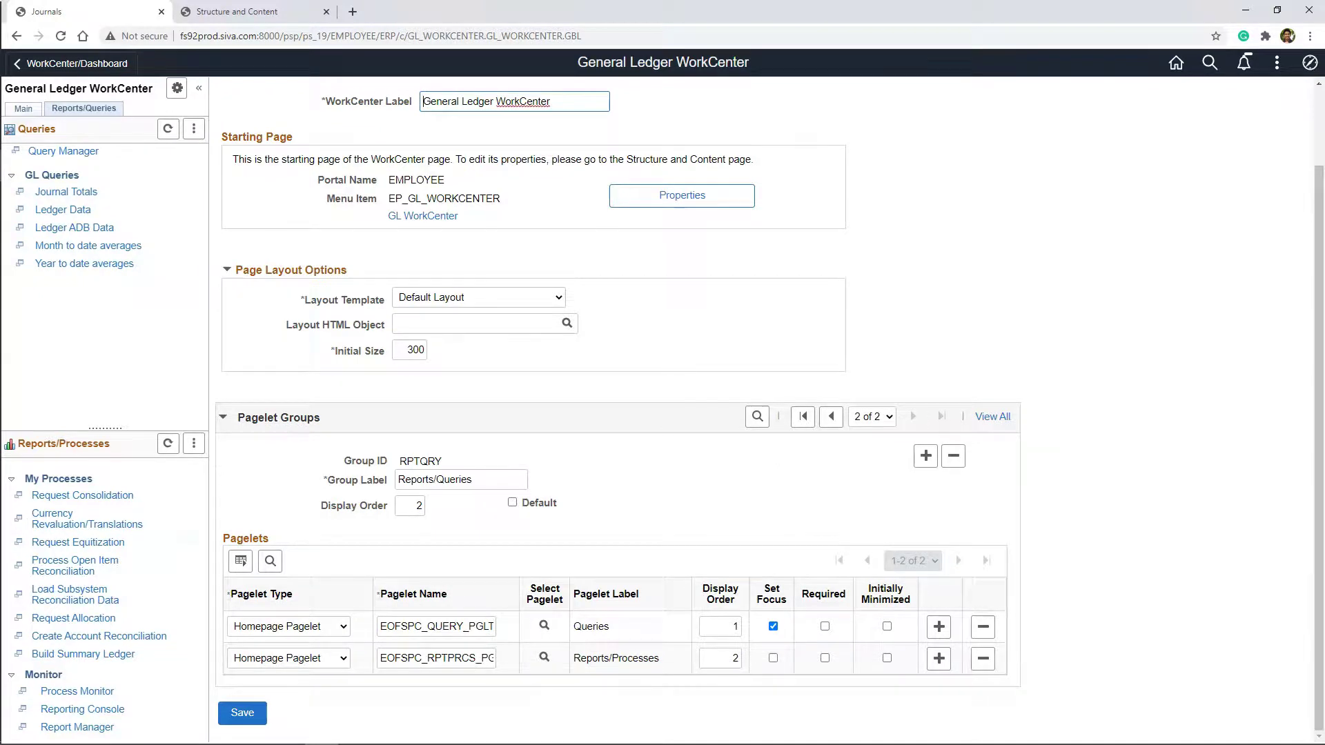
left_click_drag(322, 418, 236, 418)
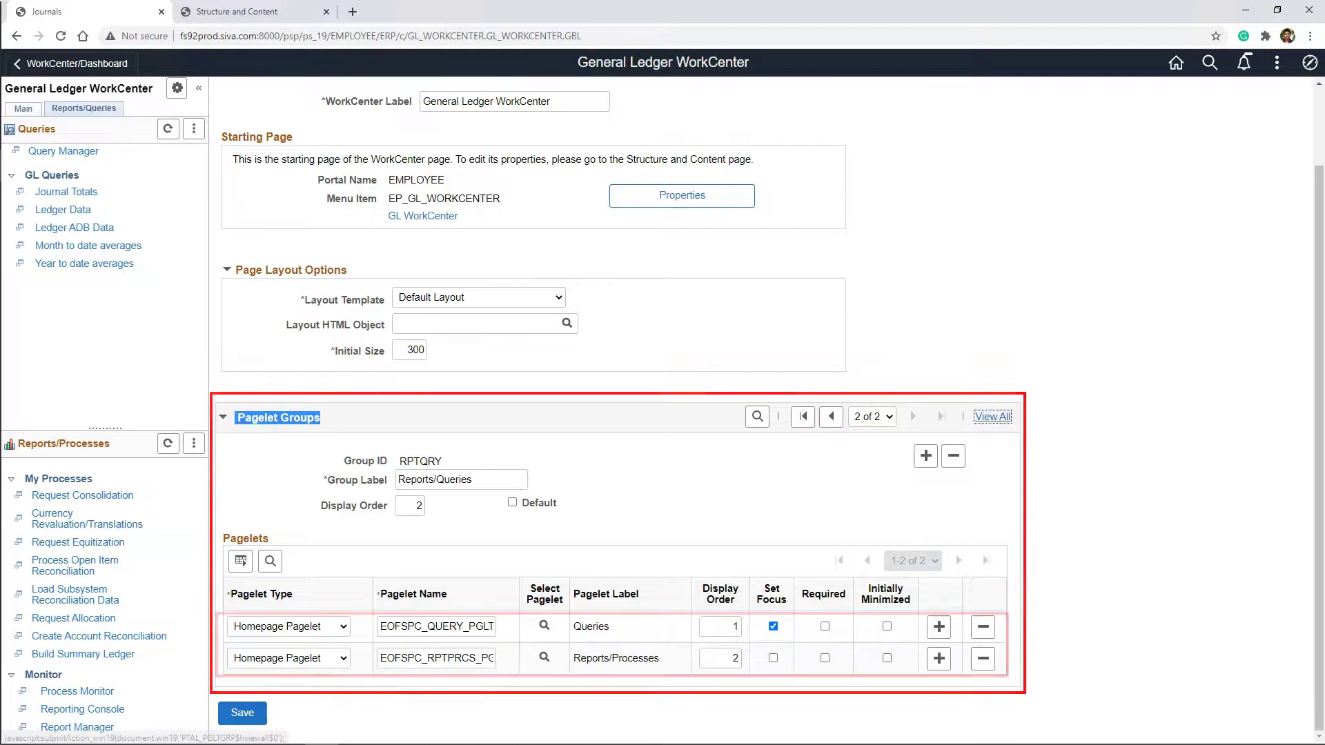
left_click(992, 416)
- Review the Main group's pagelet names, including My Work, then go to the Structure and Content tab
scroll(622, 414, "down", 3)
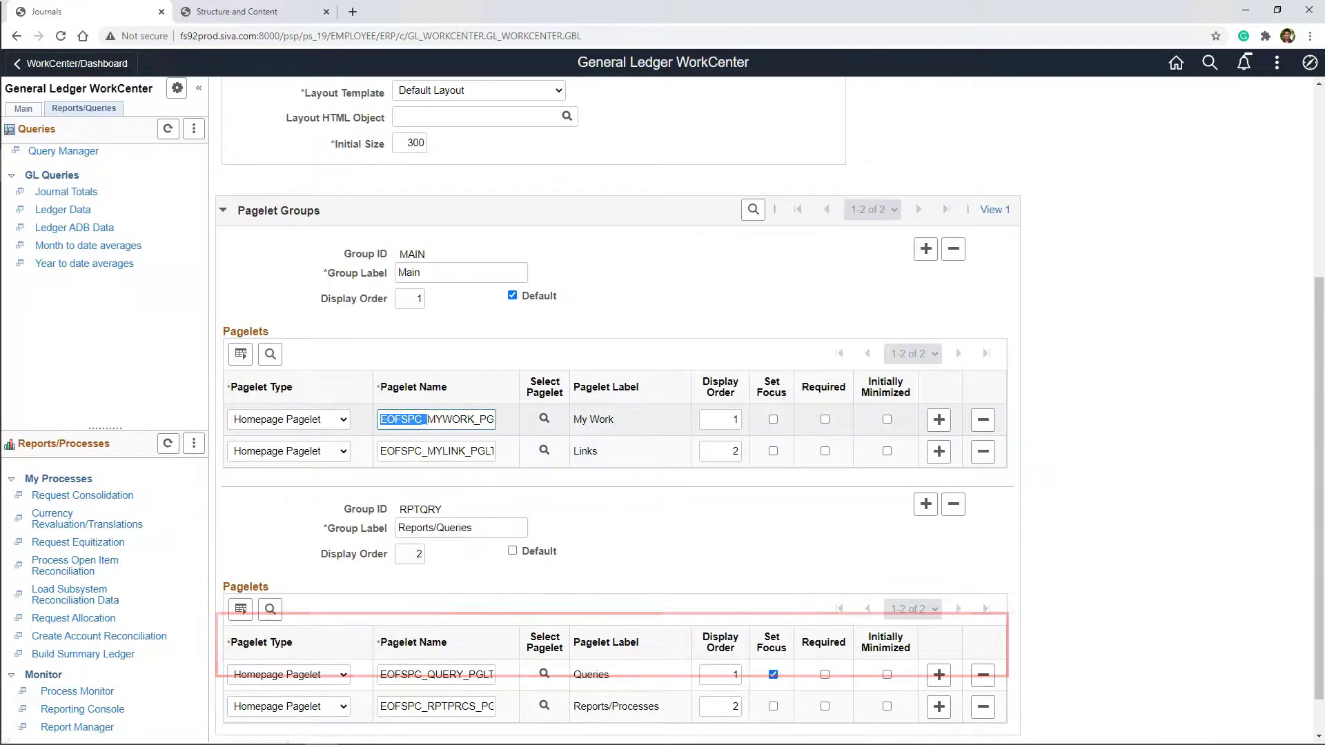
left_click_drag(442, 451, 401, 451)
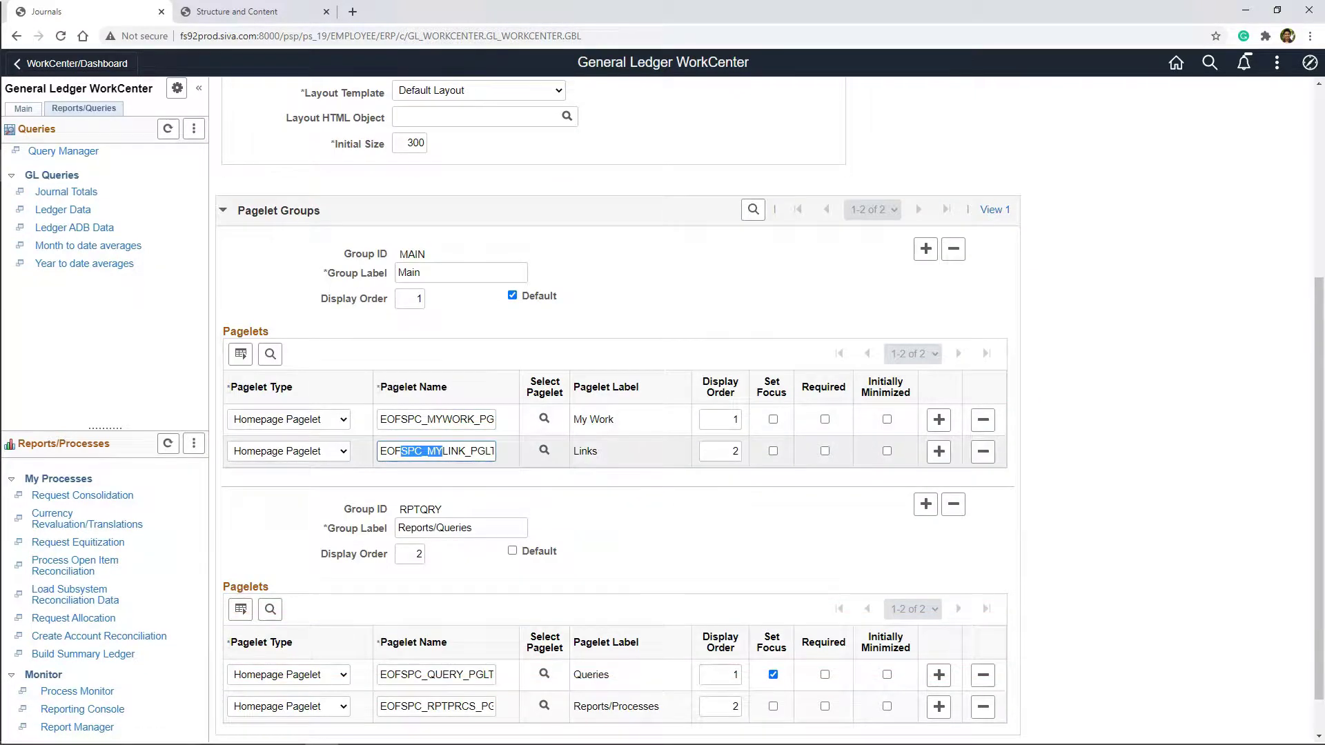
scroll(402, 451, "down", 1)
left_click_drag(449, 658, 401, 659)
left_click(427, 371)
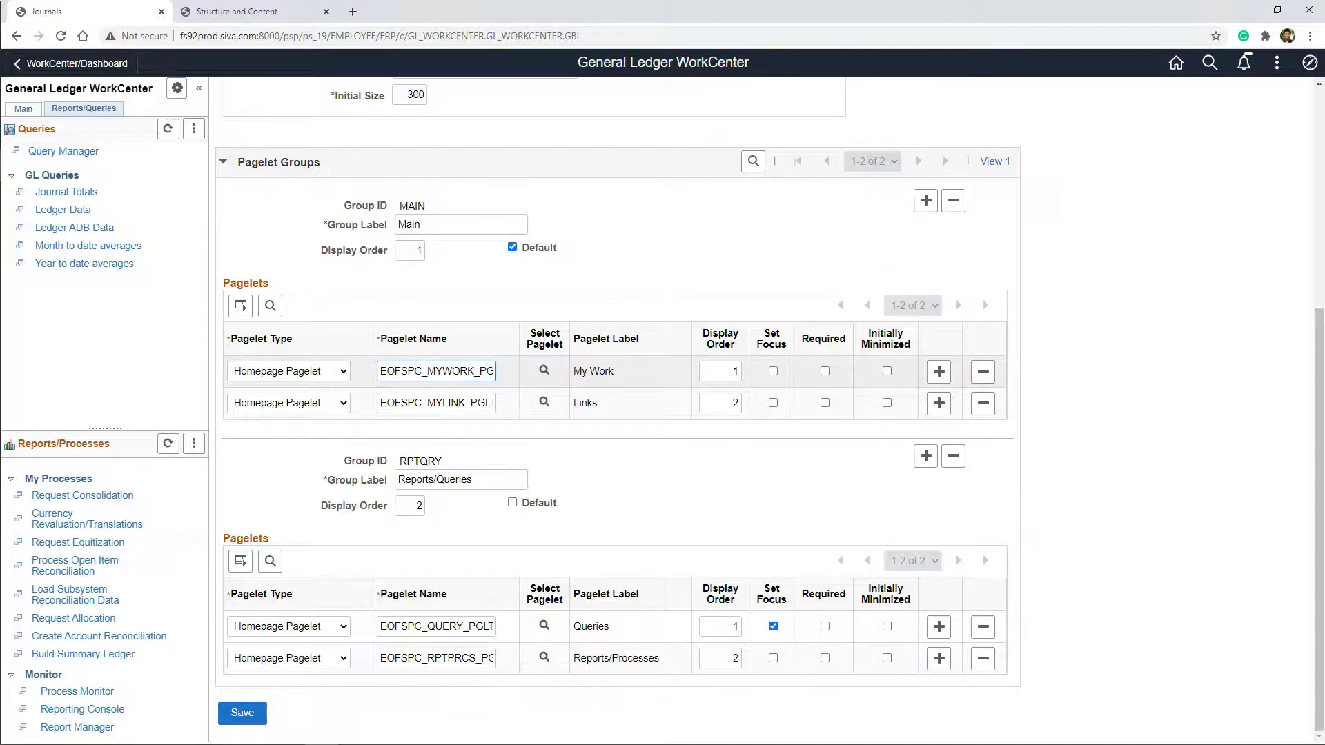
key("ctrl+Tab")
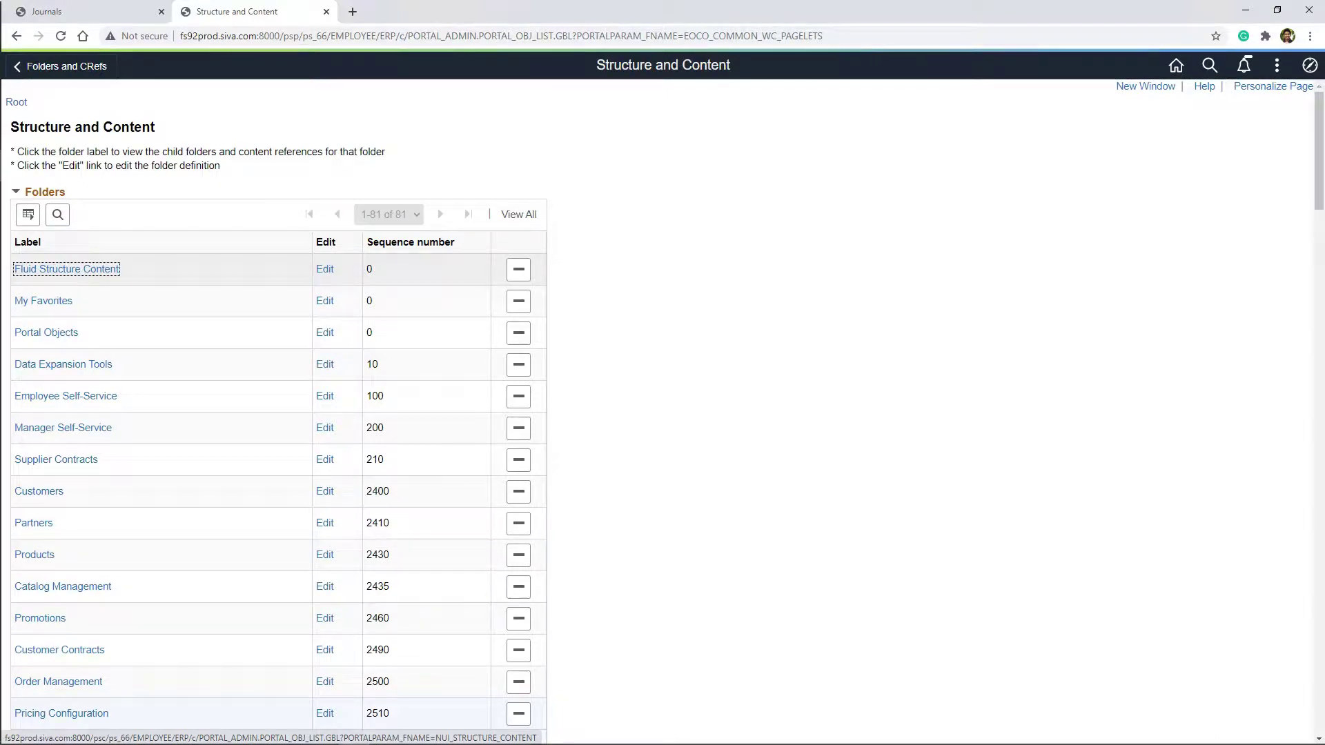
- Browse Portal Objects > Pagelets > Common Workcenter Pagelets and edit the My Work content reference
left_click(46, 333)
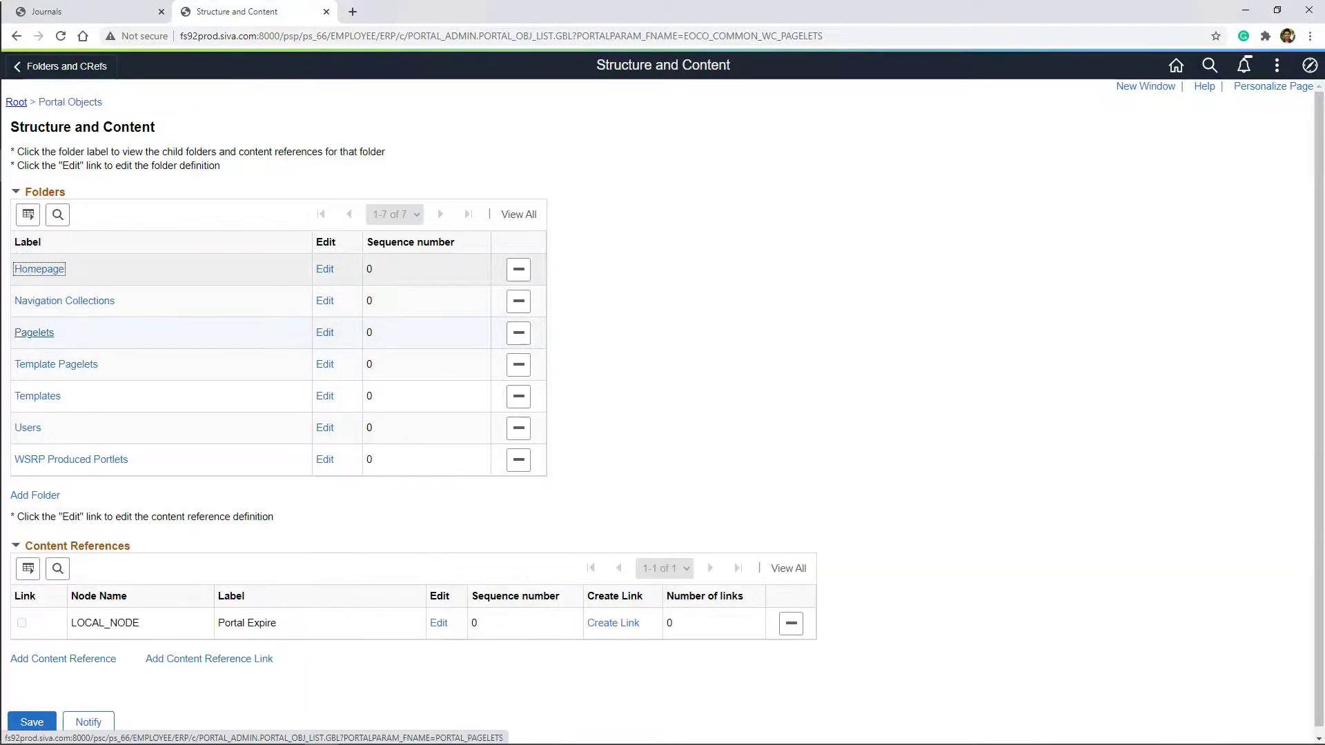
left_click(34, 332)
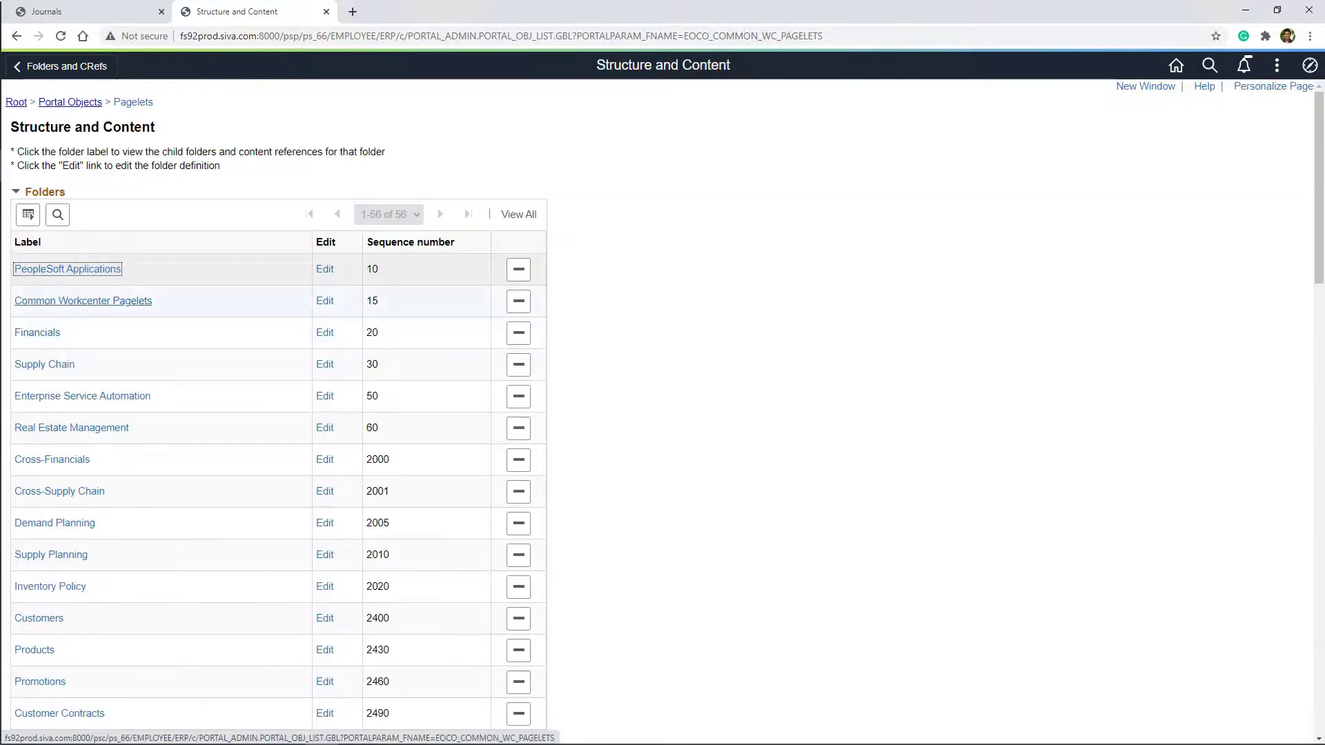
left_click(83, 300)
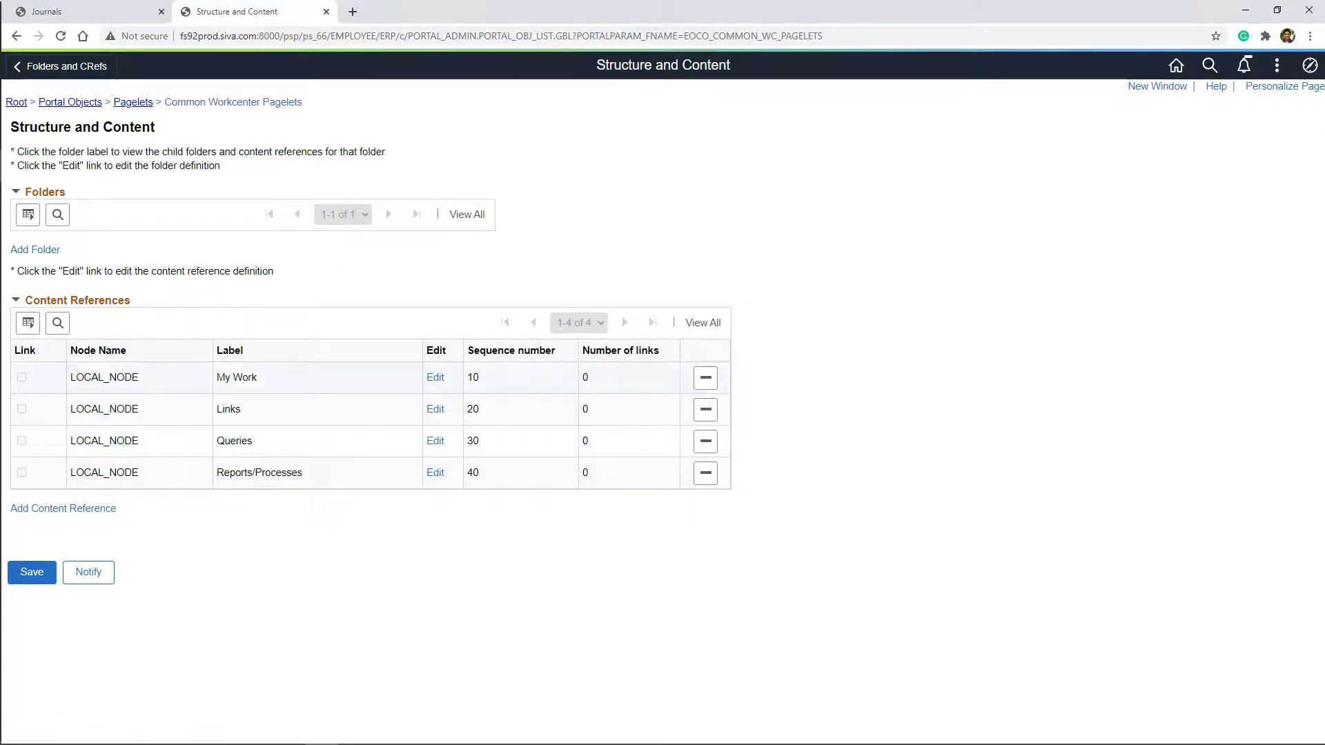
left_click(435, 377)
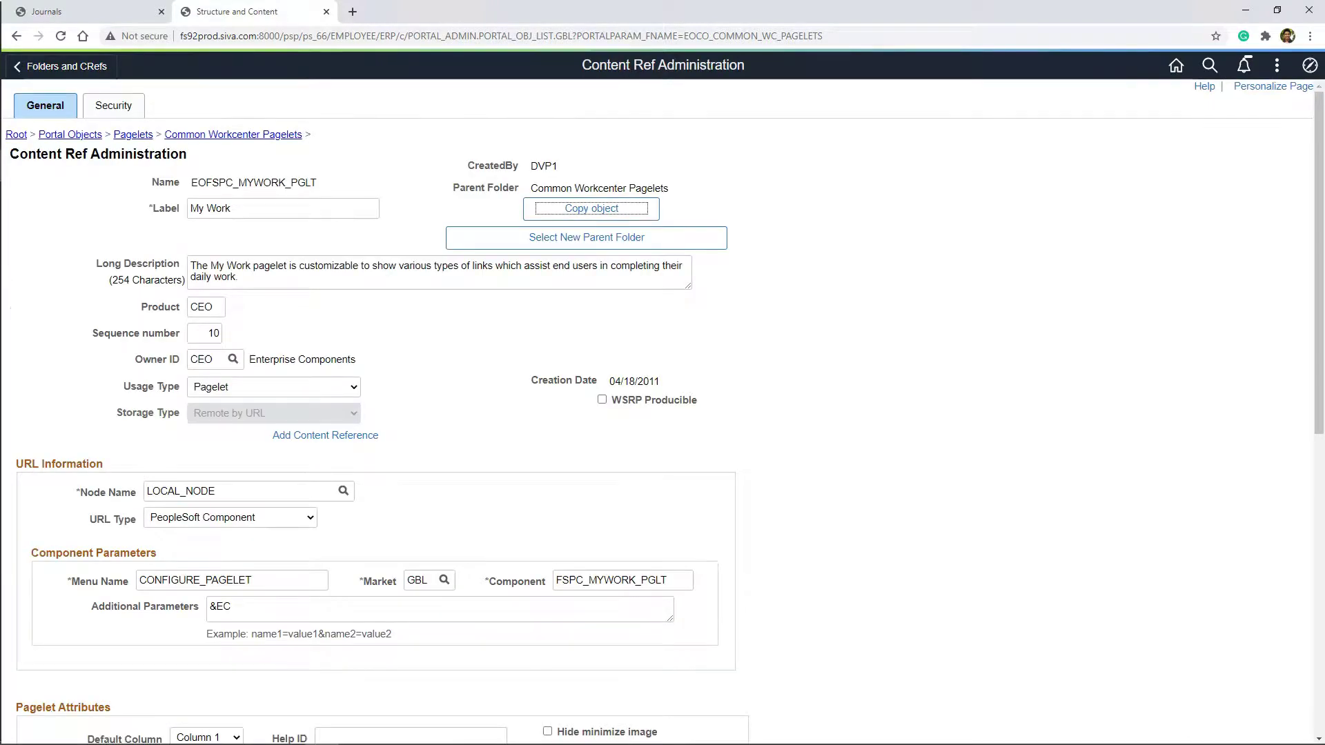
scroll(380, 414, "down", 3)
left_click(623, 373)
left_click_drag(668, 373, 555, 373)
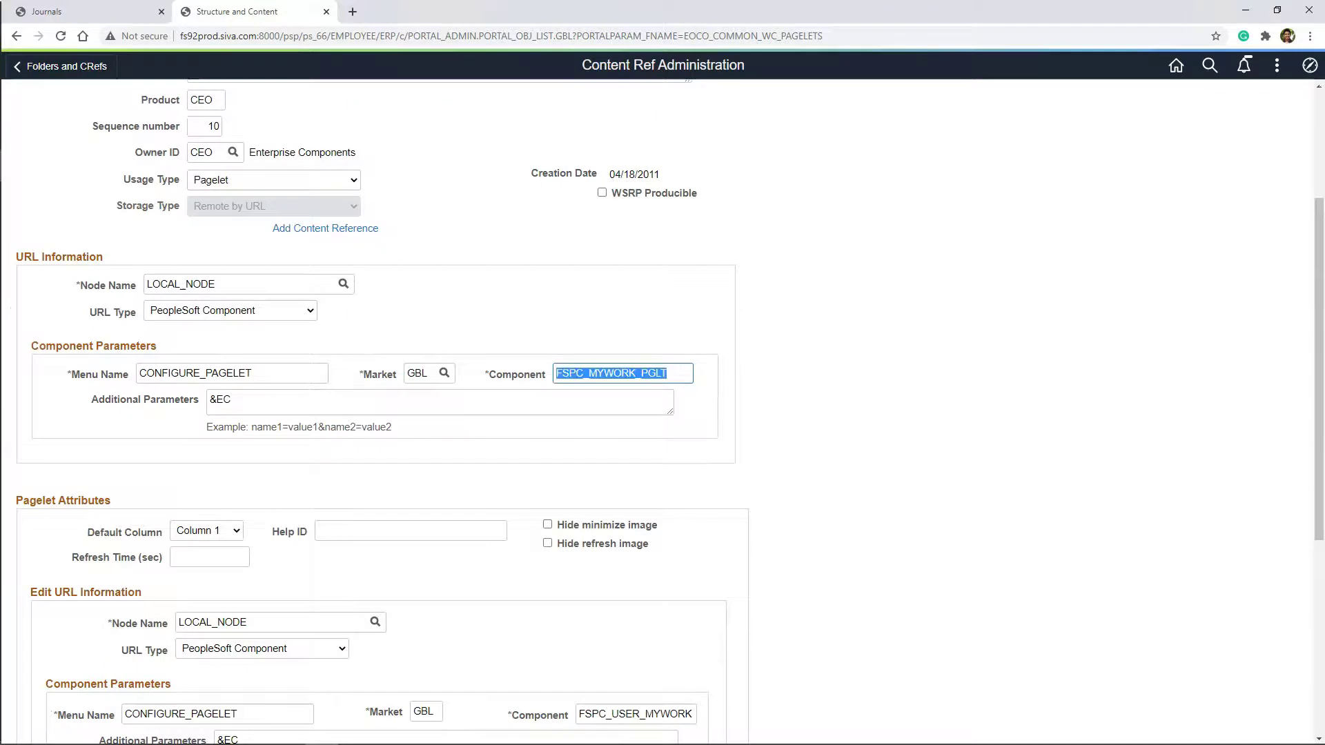
scroll(663, 414, "up", 2)
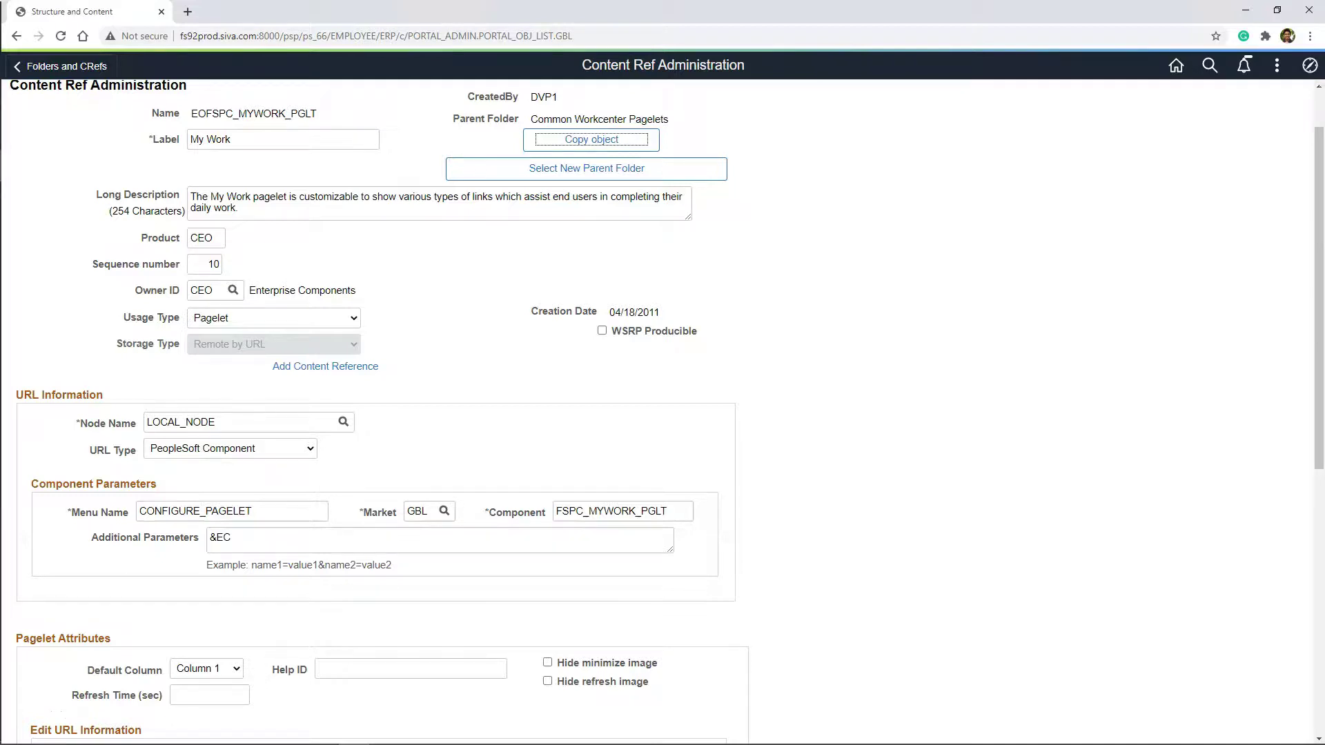
- Go to Enterprise Components > WorkCenter/Dashboards > Configure Pagelets and open the General Ledger WorkCenter configuration
left_click(1310, 65)
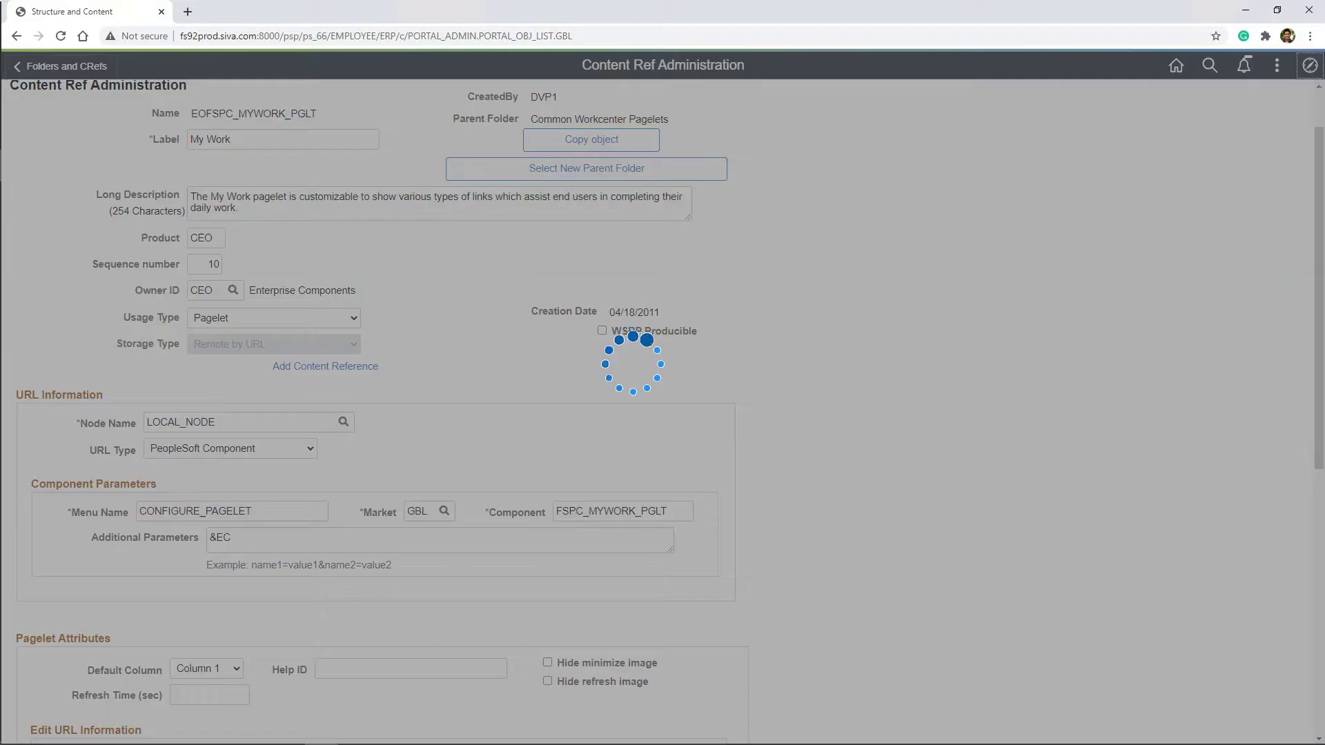
left_click(1188, 428)
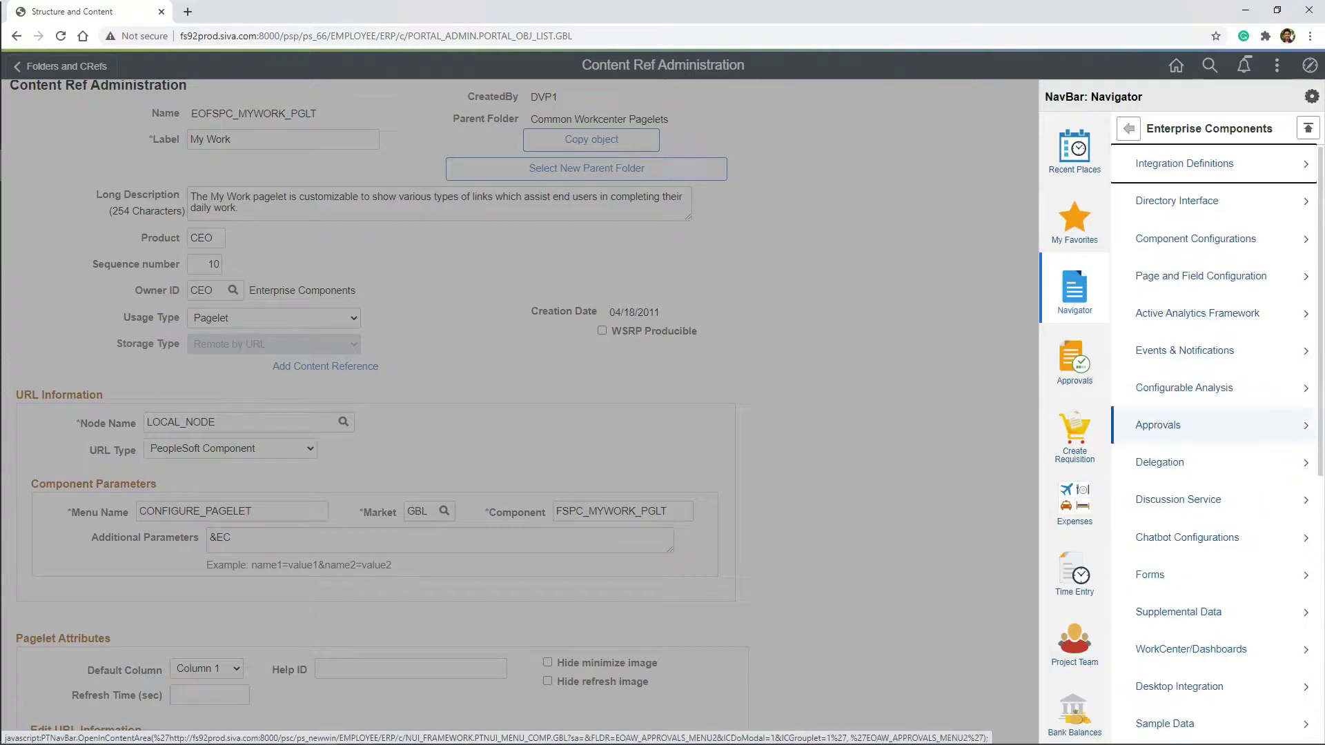
scroll(1188, 471, "down", 2)
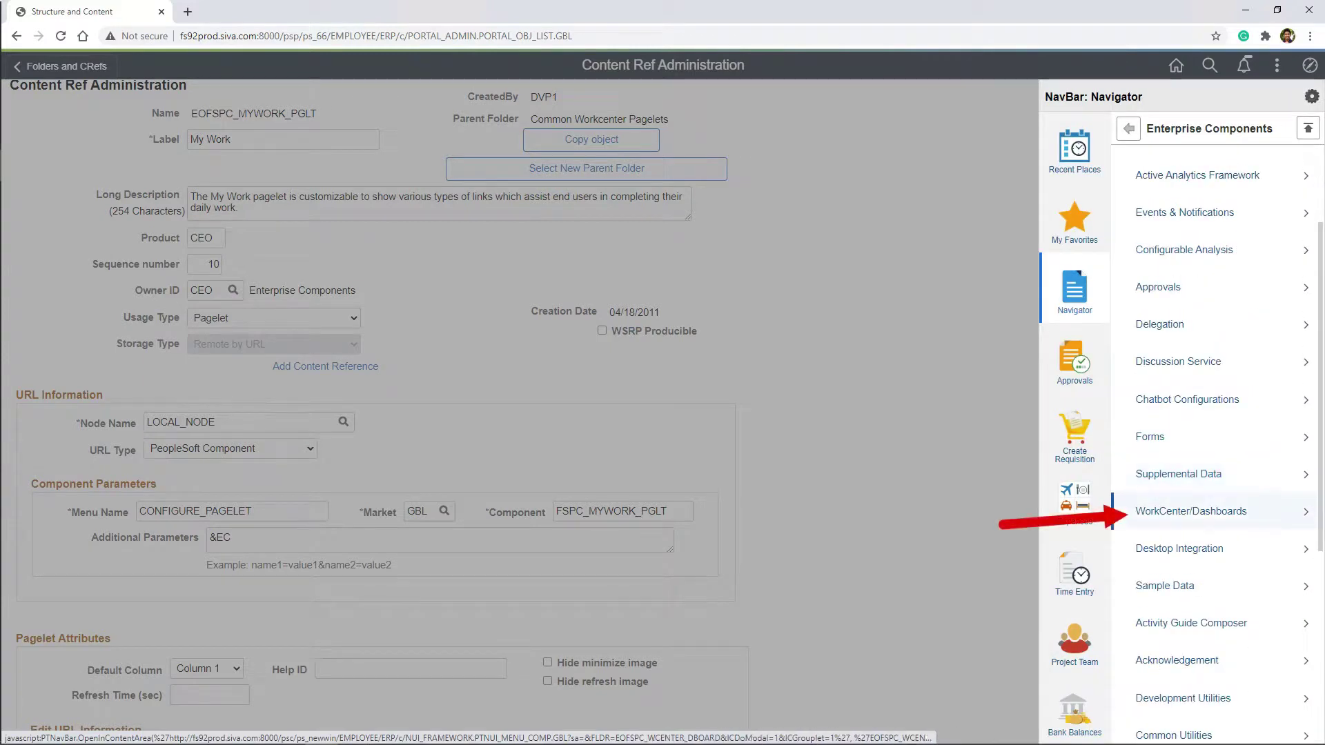
left_click(1191, 511)
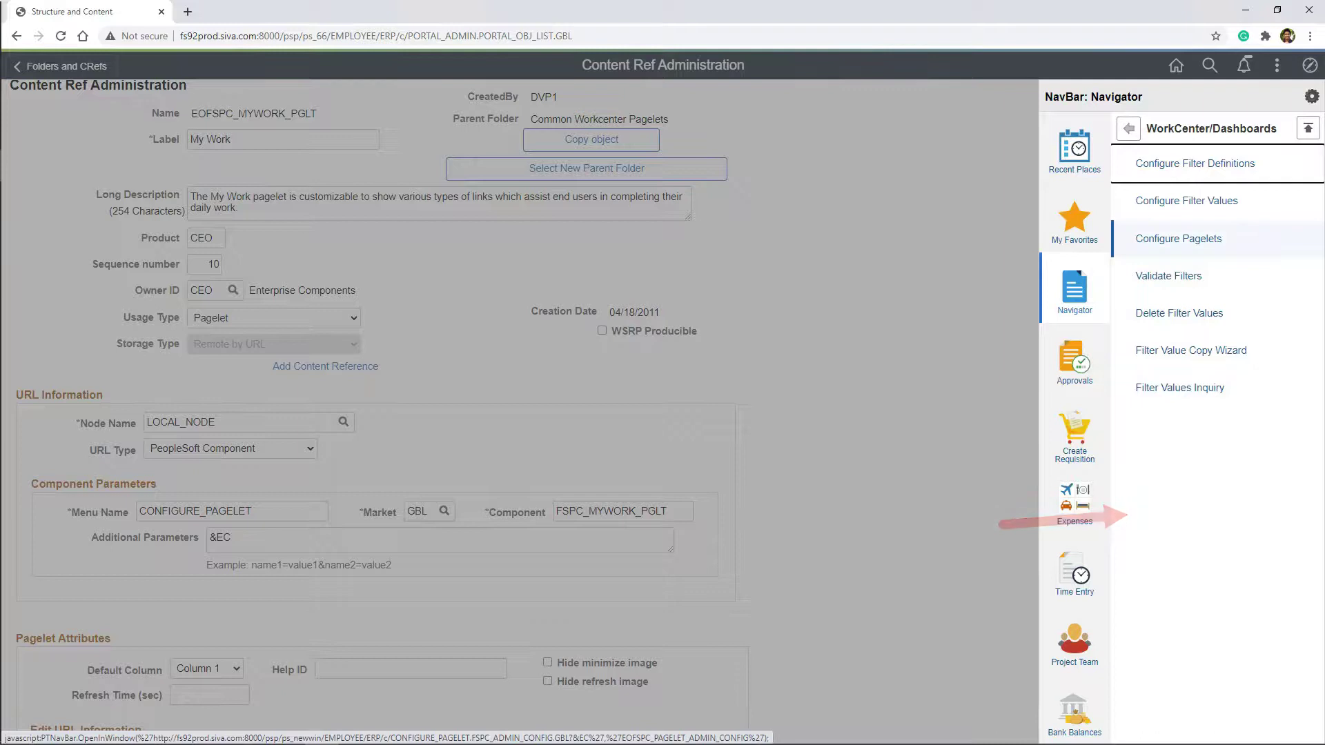
key("Return")
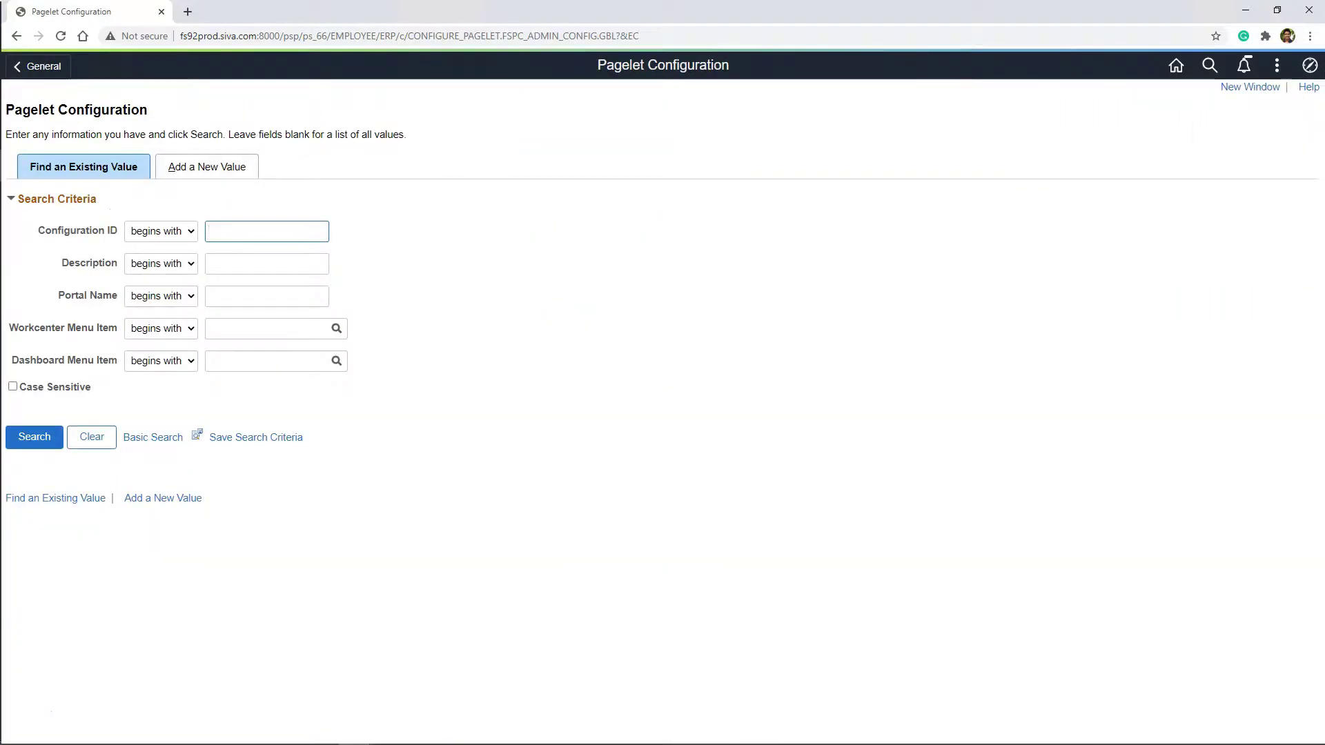
key("Return")
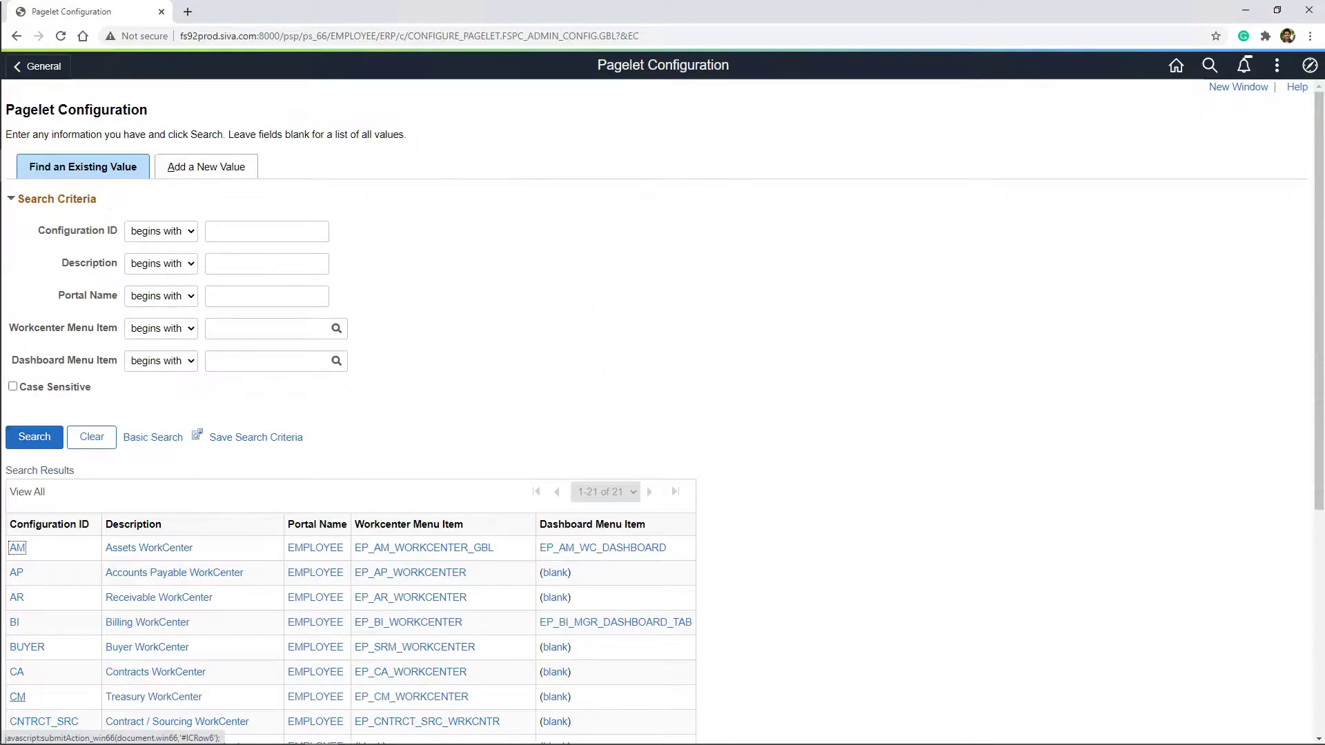
scroll(663, 414, "down", 4)
left_click(169, 546)
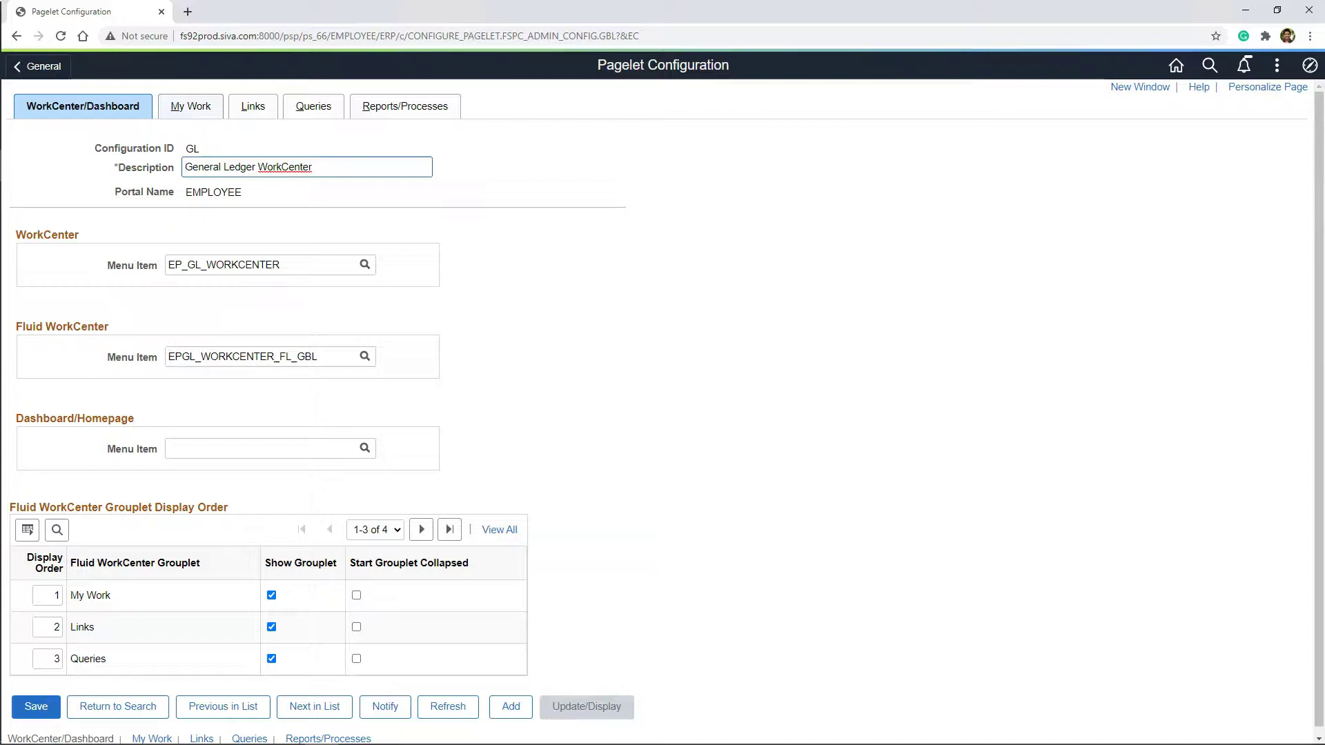
- Add a new link group labelled 'Commitment Control' on the Links tab
left_click(253, 107)
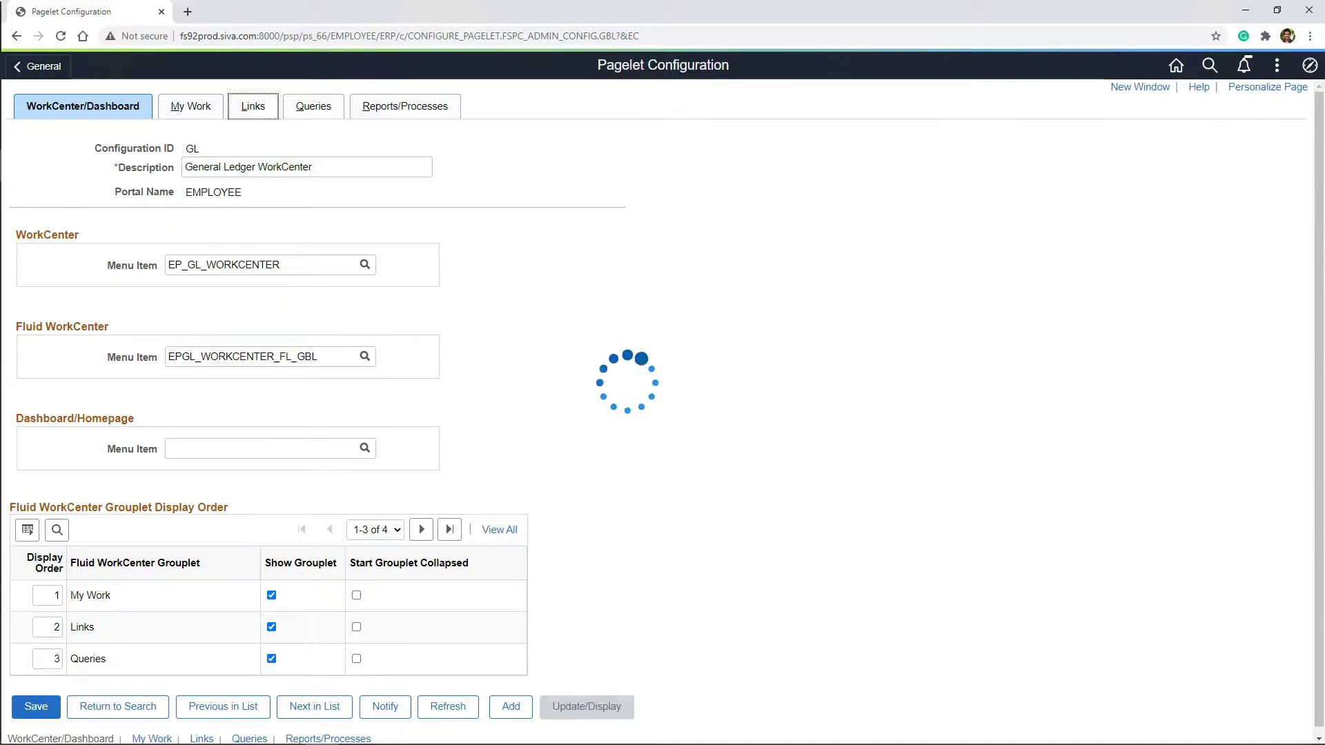
scroll(495, 414, "down", 3)
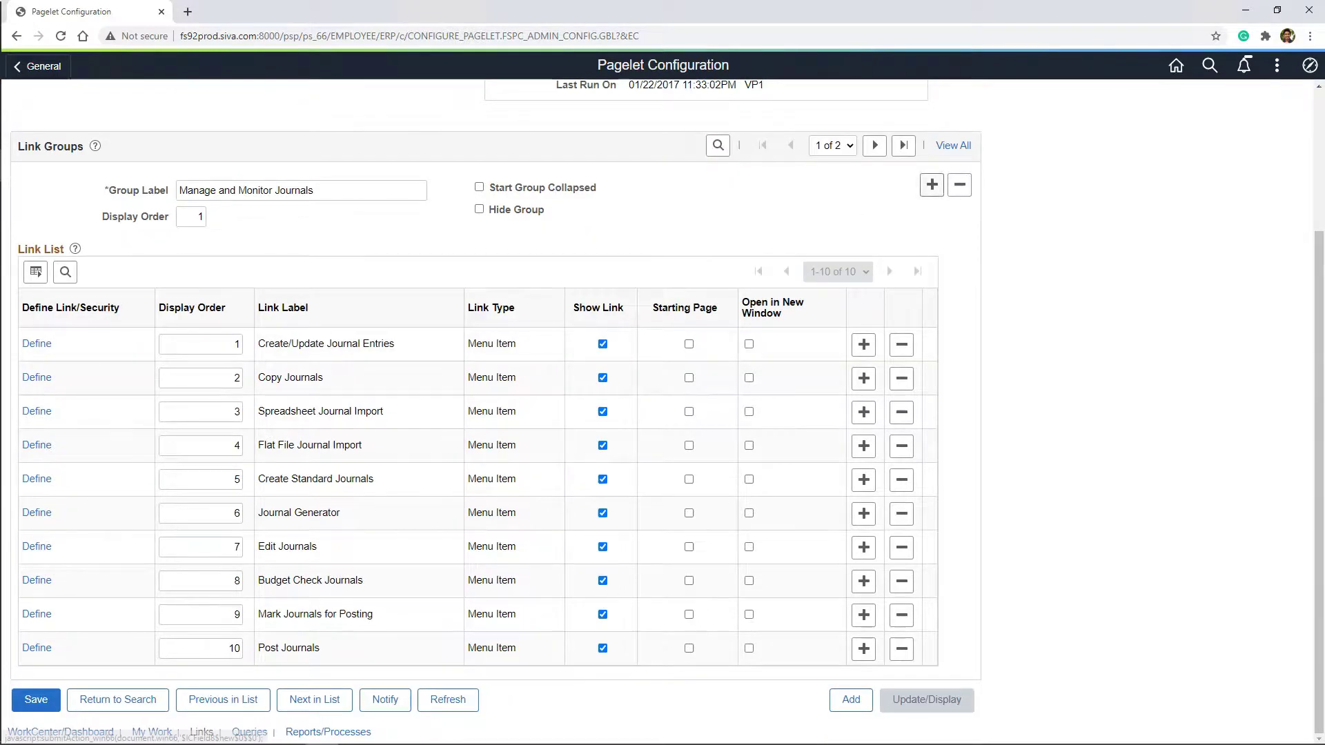
left_click(931, 185)
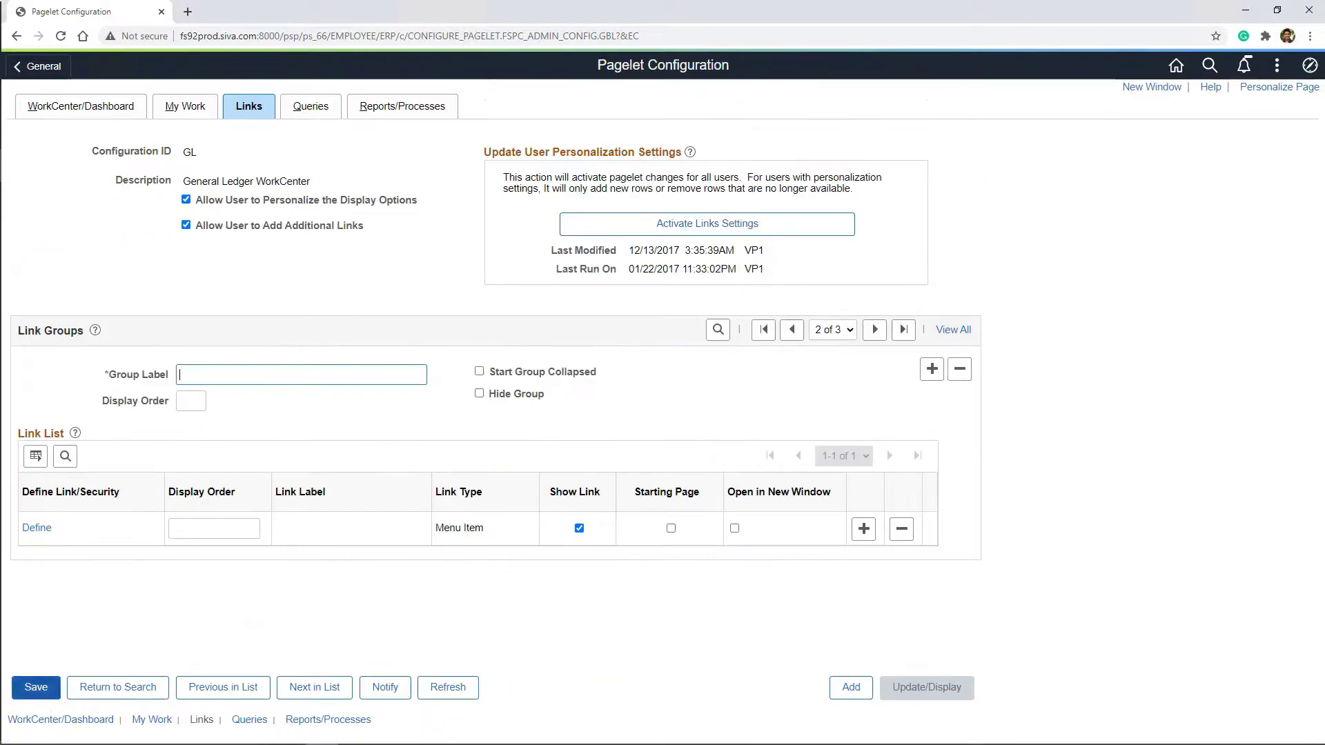
type("Commitment Control")
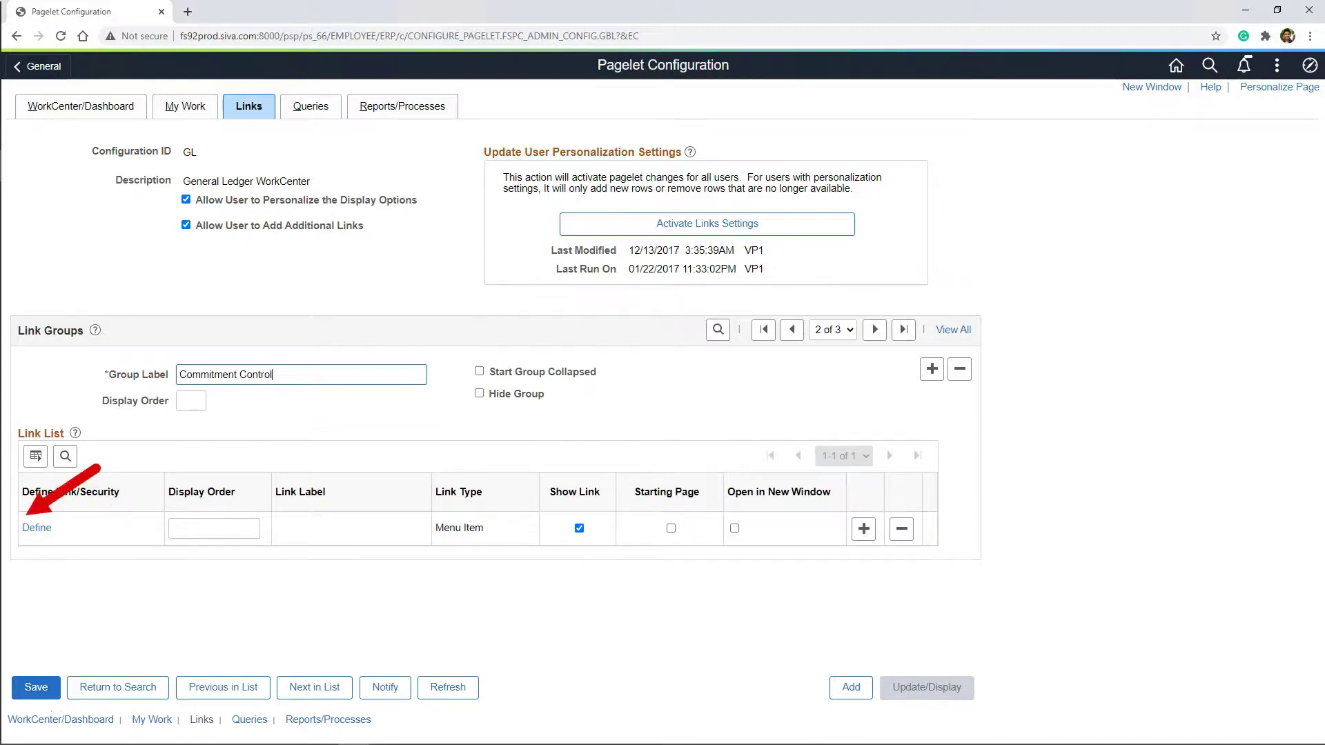
- Define the group's link as the Enter Budget Journals menu item
left_click(37, 527)
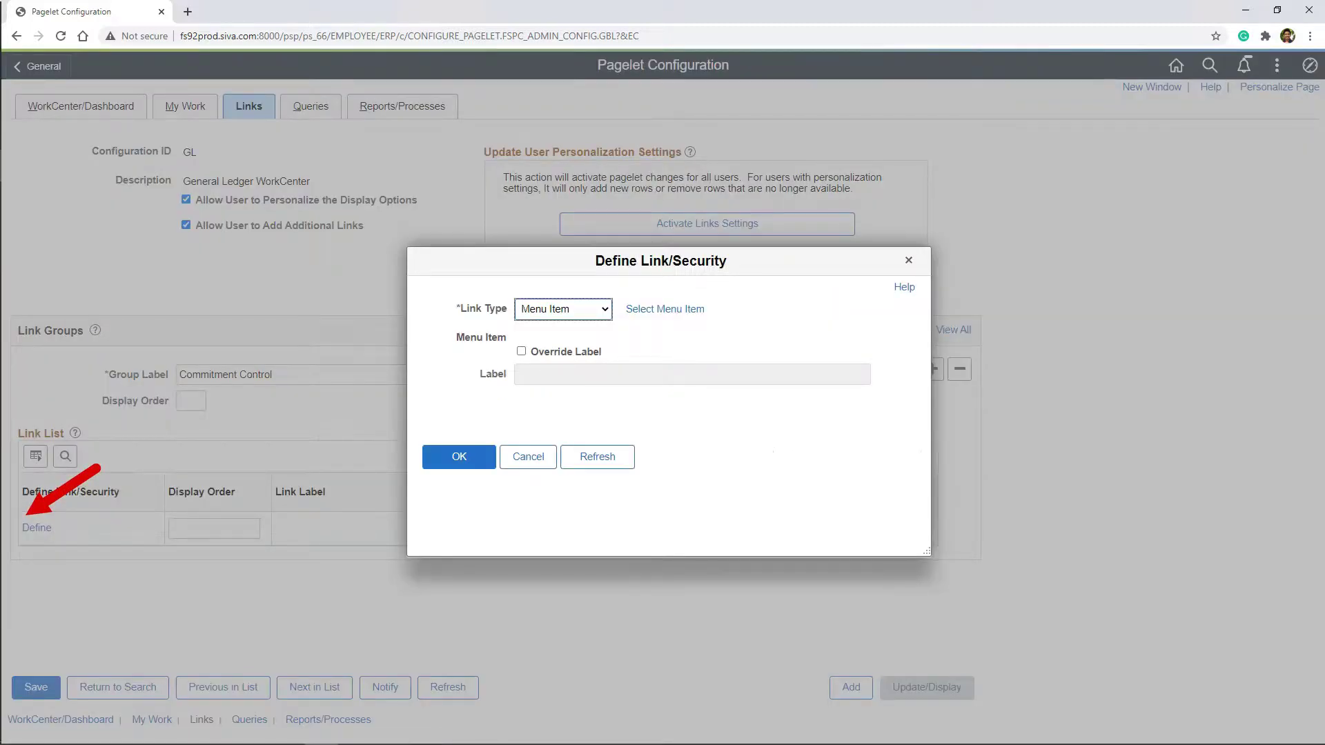
left_click(665, 309)
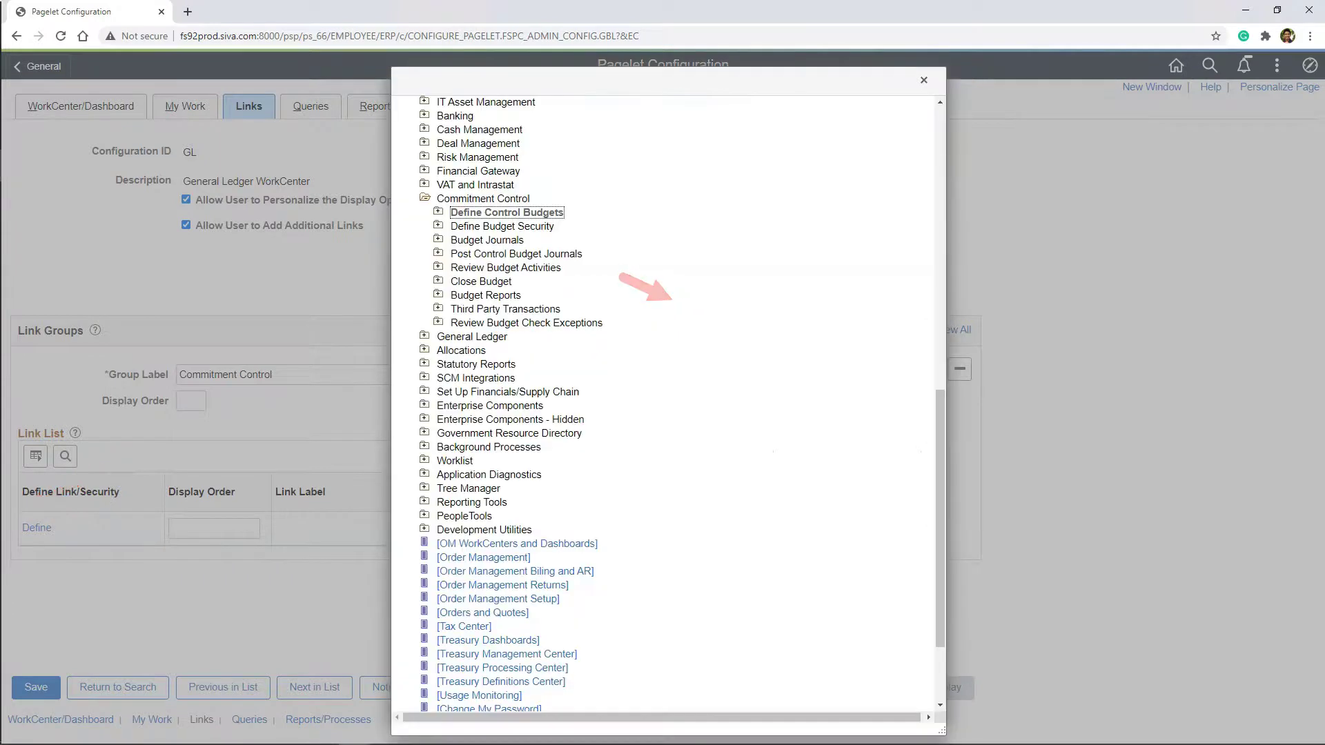
left_click(439, 239)
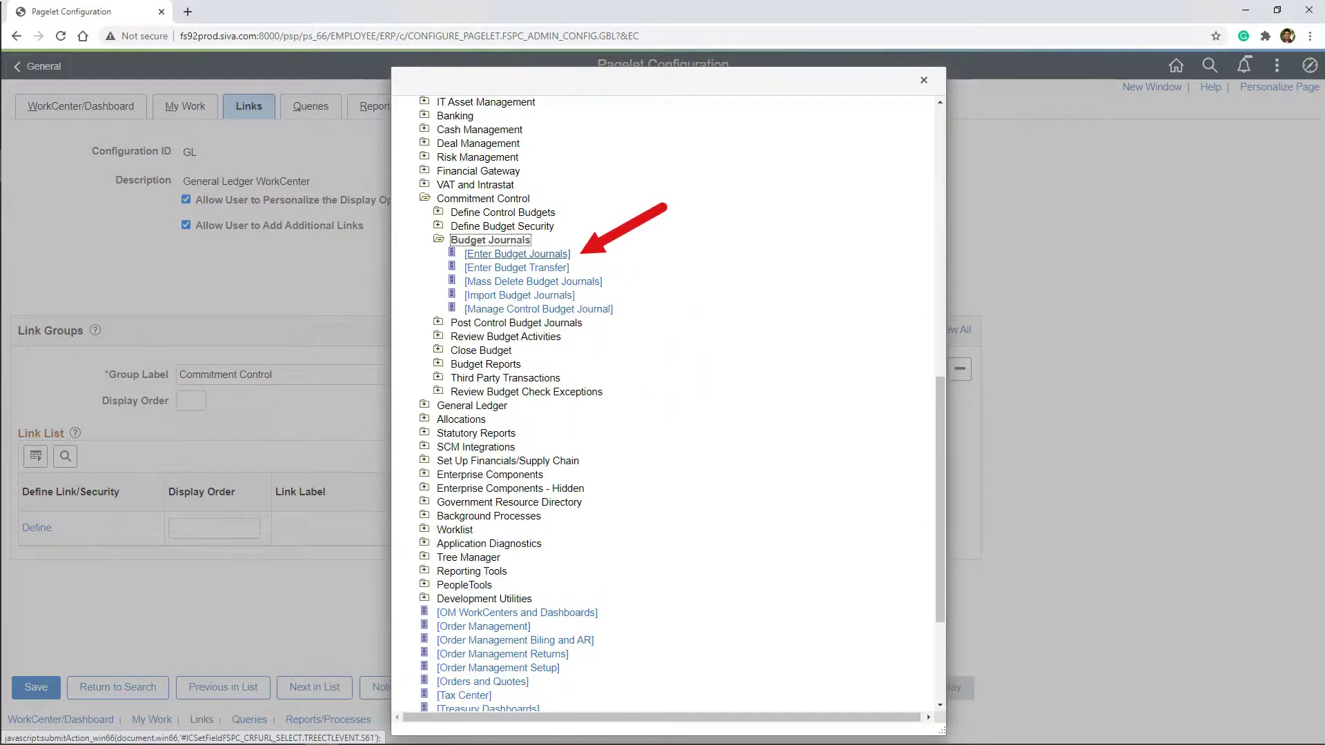
left_click(516, 254)
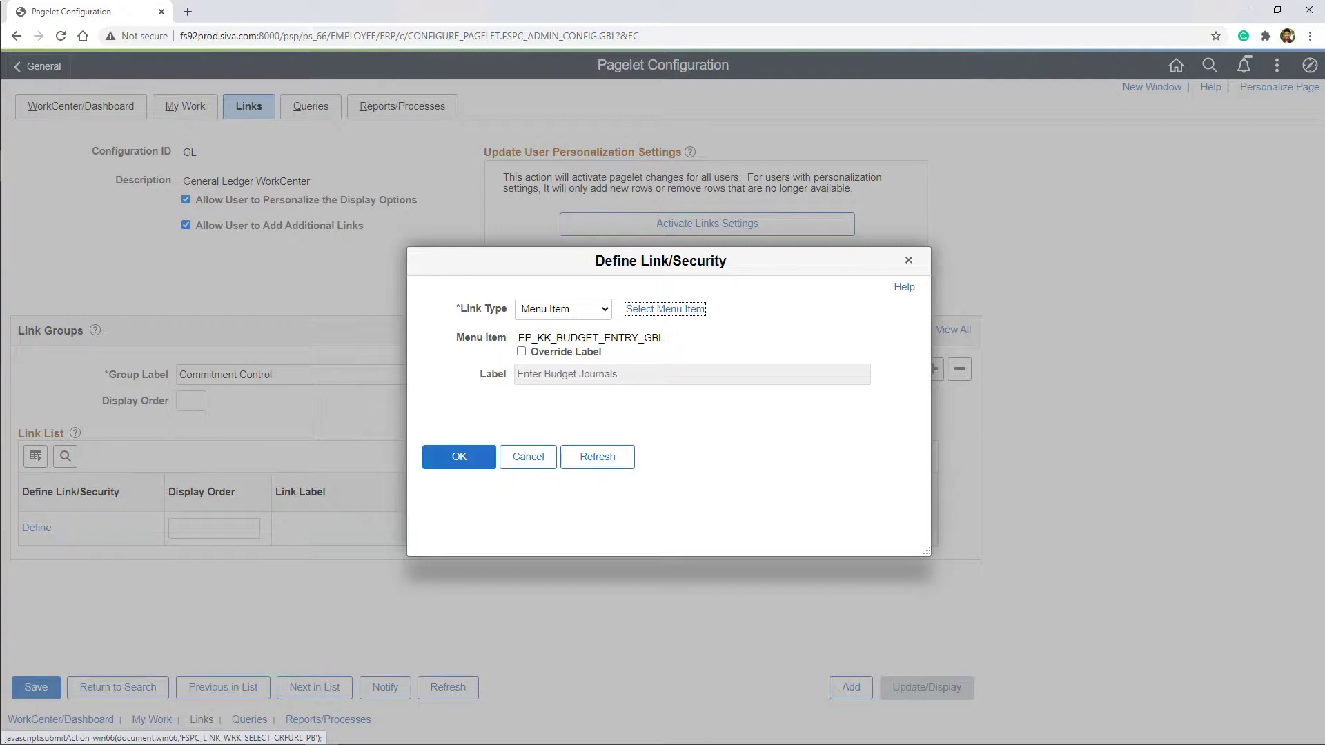
left_click(459, 457)
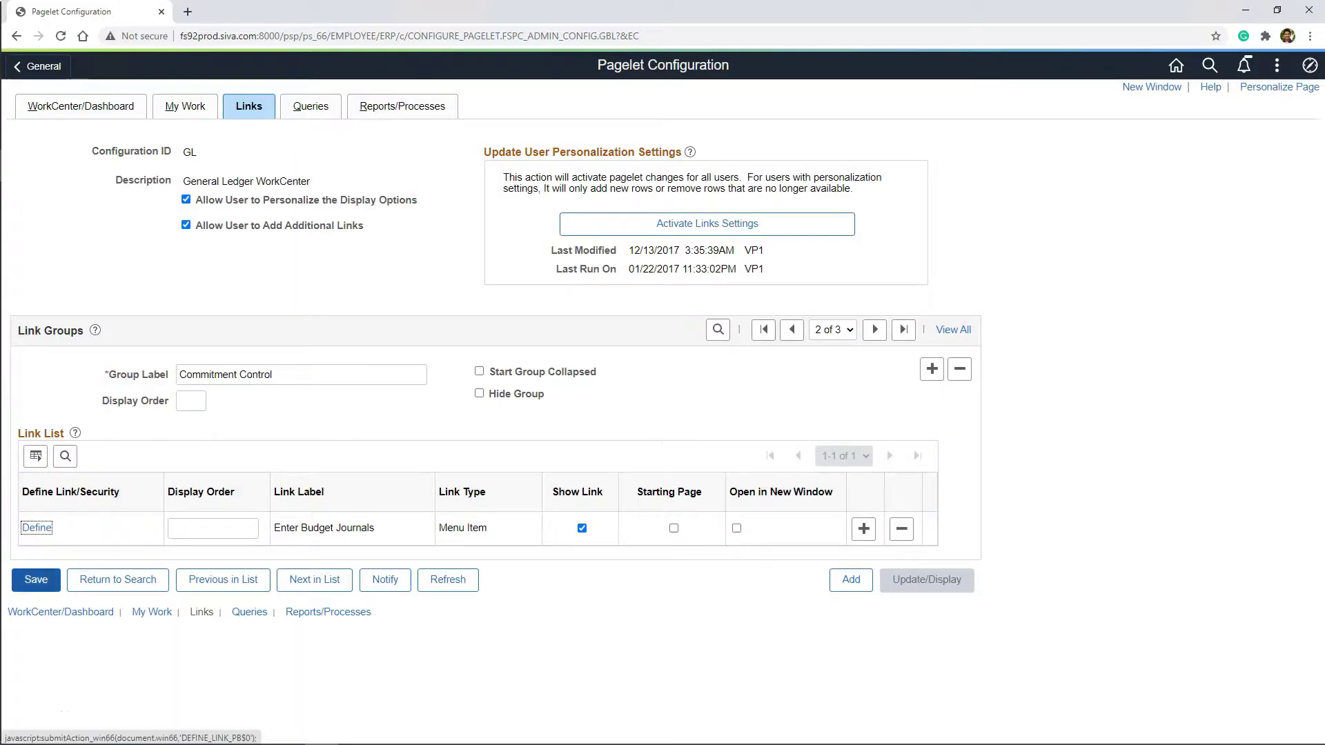
- Save the new link group and activate the links settings for all users
left_click(35, 580)
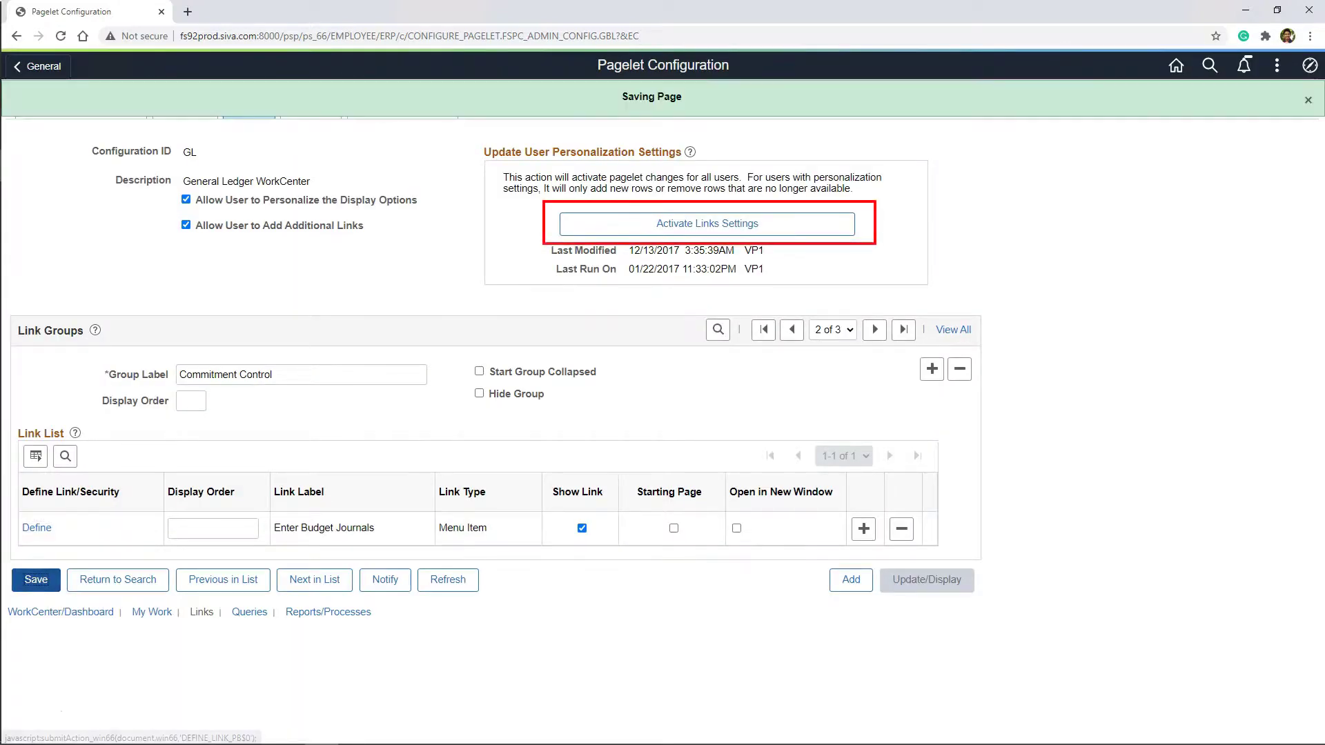
left_click(707, 225)
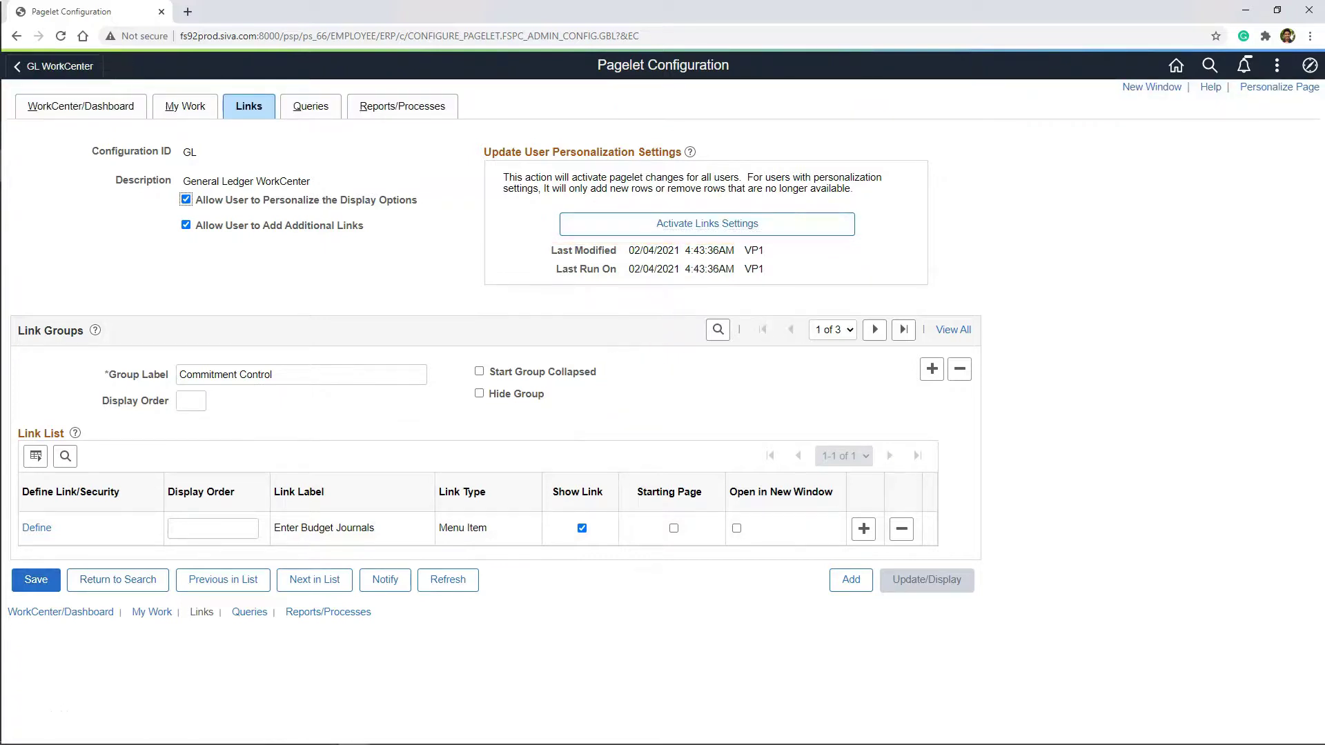
left_click(1309, 66)
left_click(1292, 151)
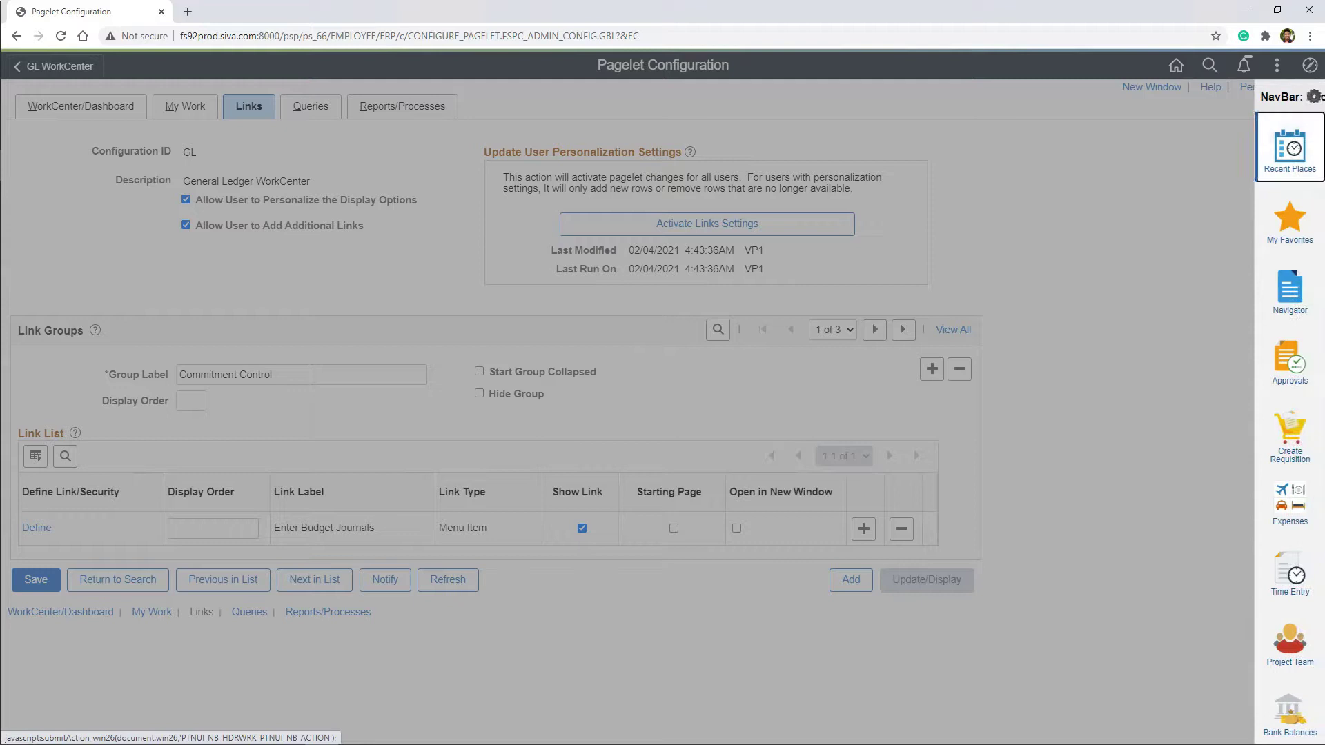
- Return to the General Ledger WorkCenter from the recently visited pages
left_click(1171, 169)
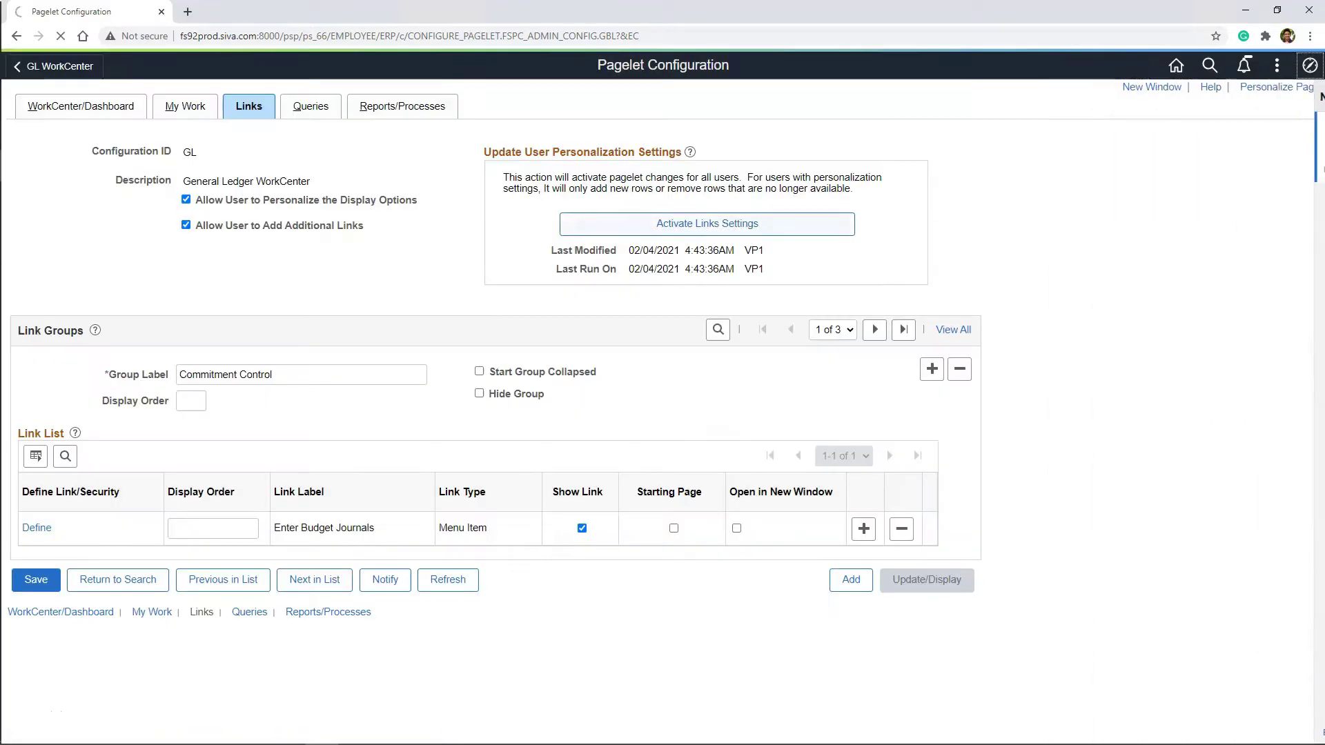